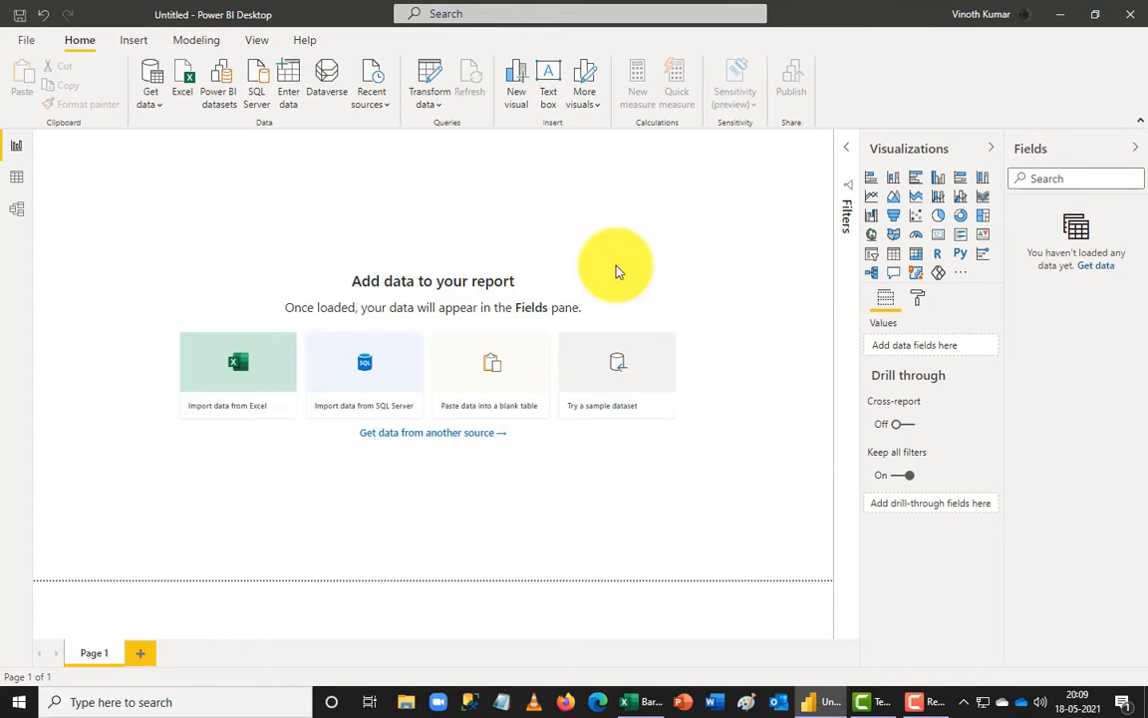
Step: Connect the report to the Excel workbook Raw Data.xlsx as its data source
left_click(152, 104)
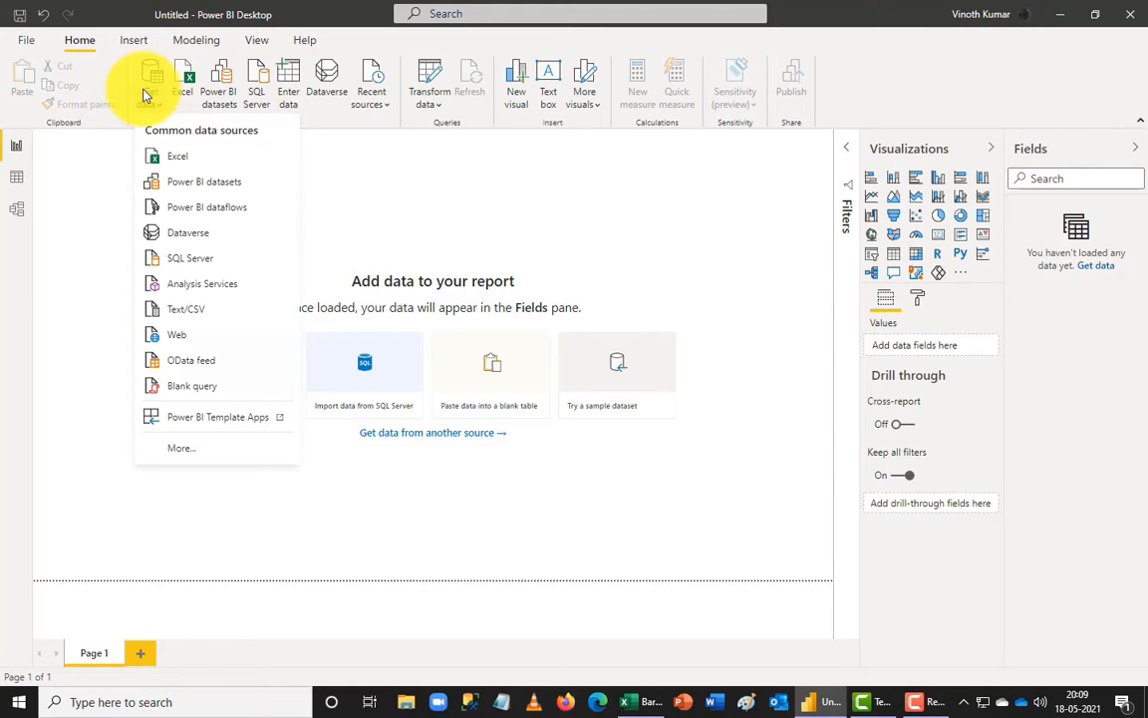
left_click(744, 205)
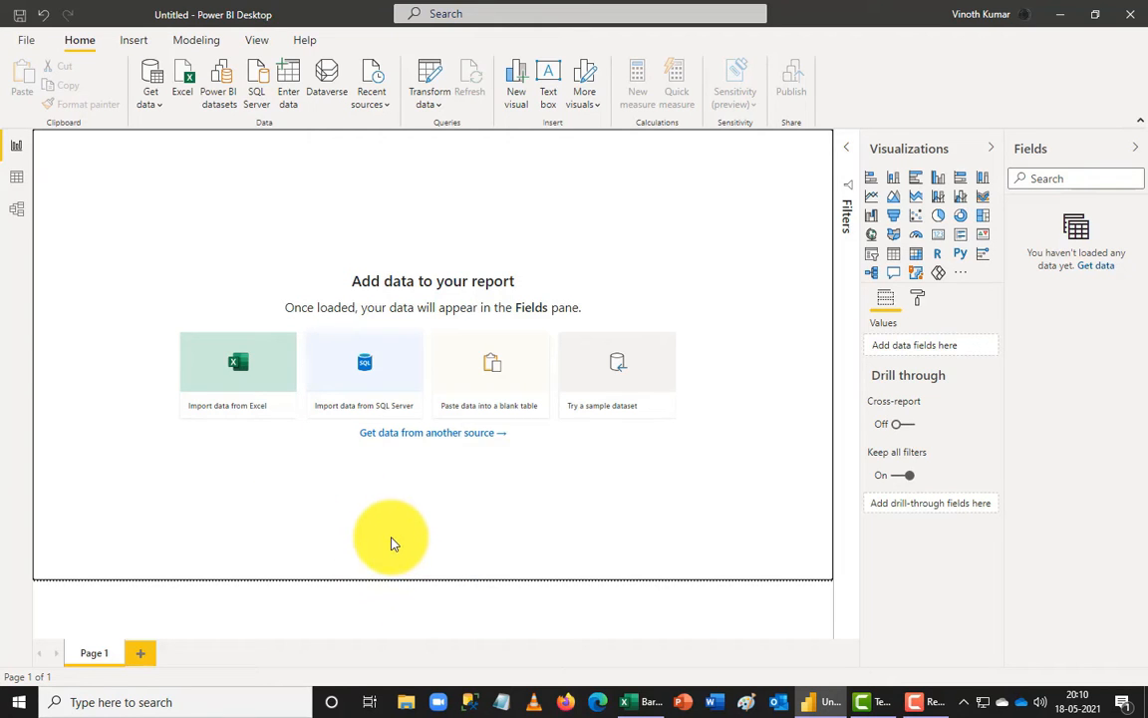
left_click(237, 377)
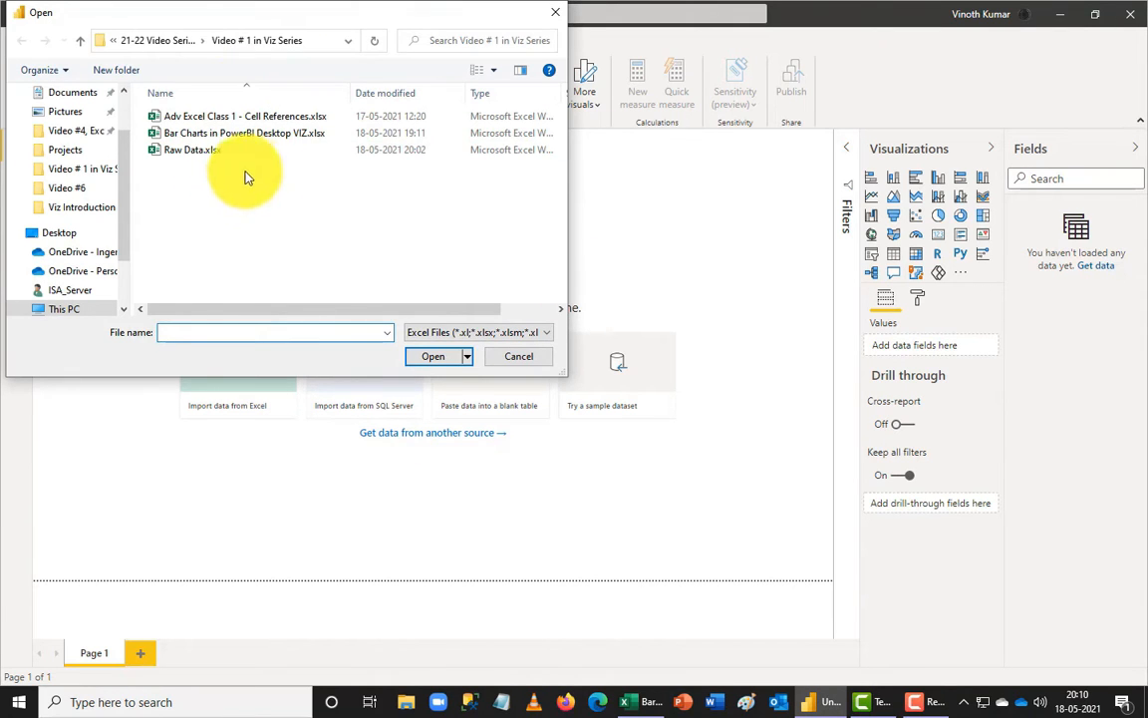
left_click(200, 153)
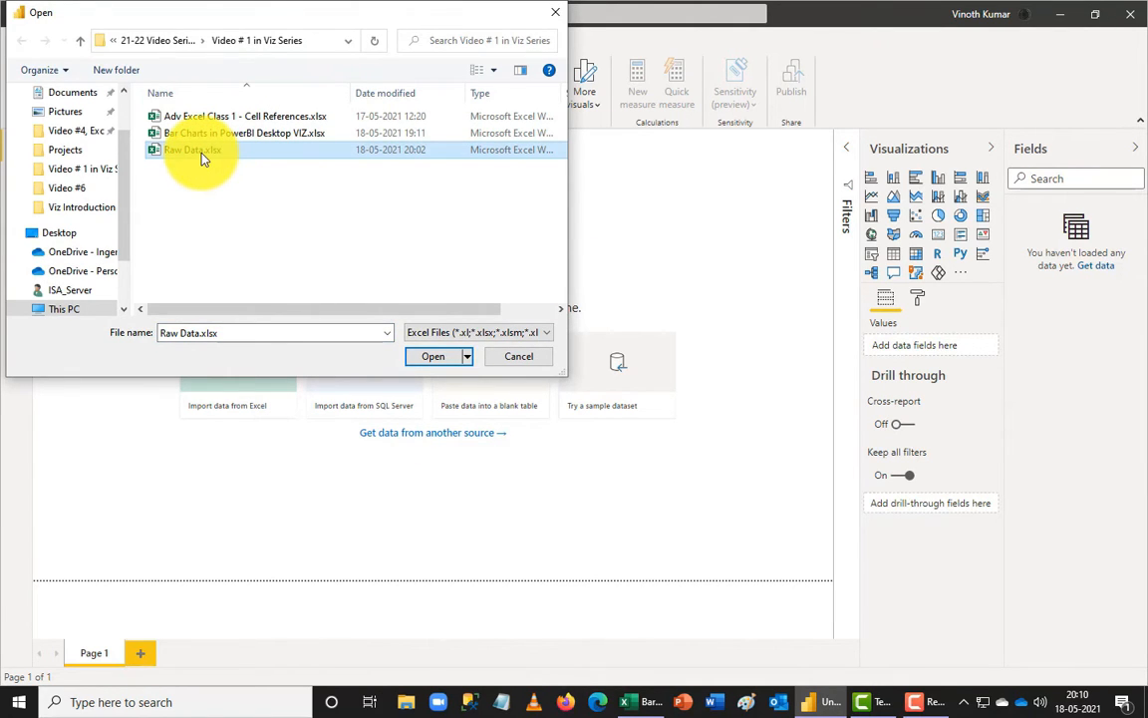
left_click(436, 359)
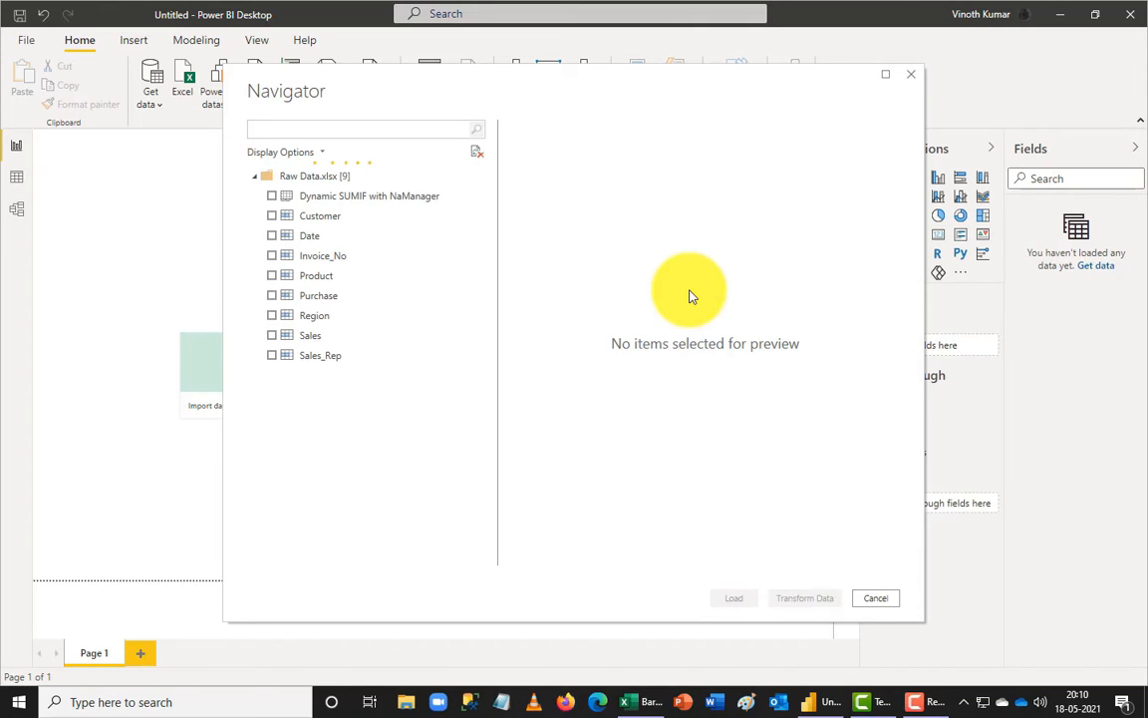
Step: Load the Dynamic SUMIF with NaManager sheet from the workbook into the report
left_click(271, 198)
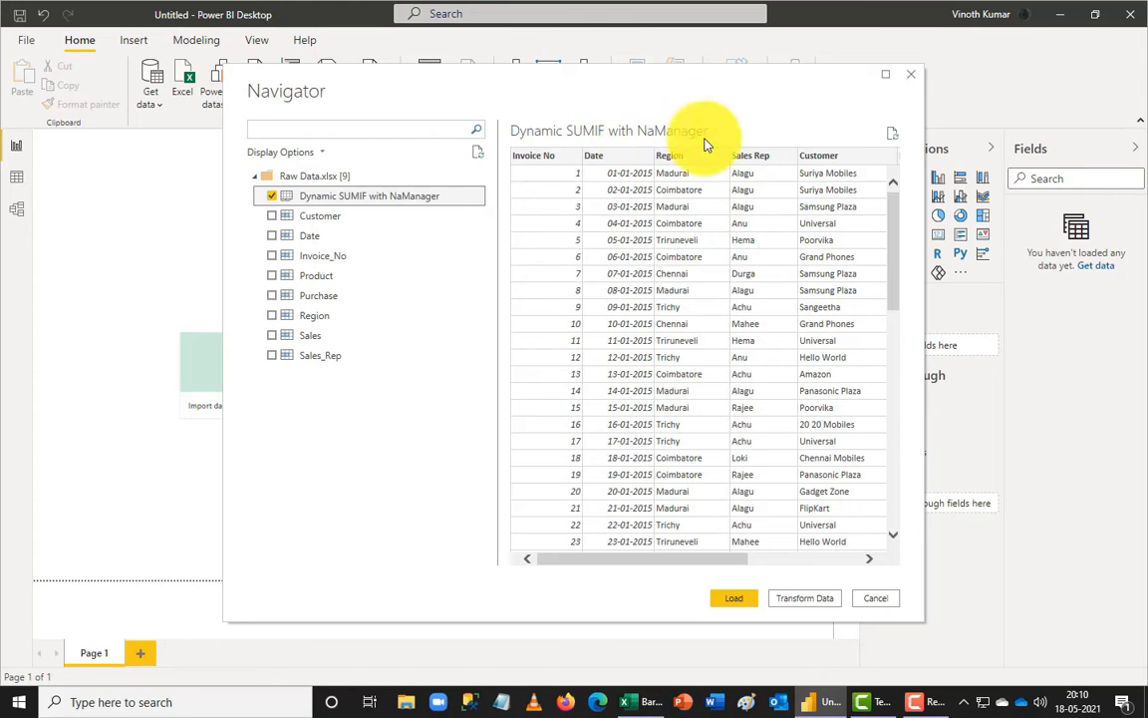
left_click_drag(618, 564, 482, 543)
left_click(737, 601)
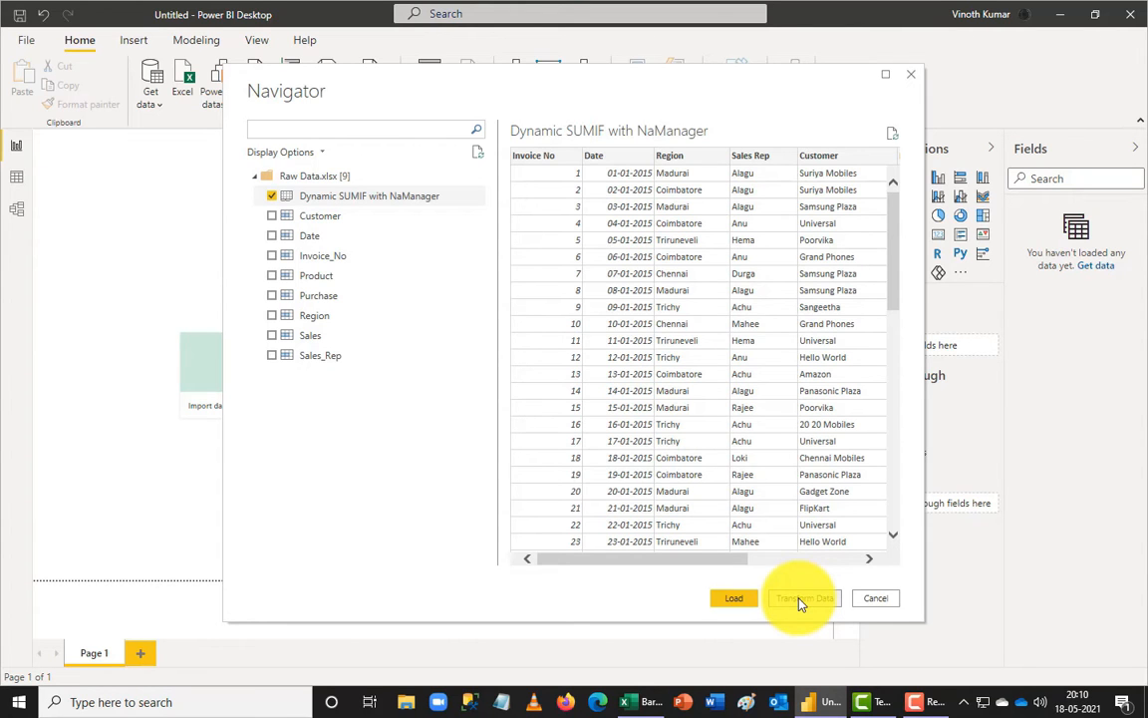
left_click(741, 600)
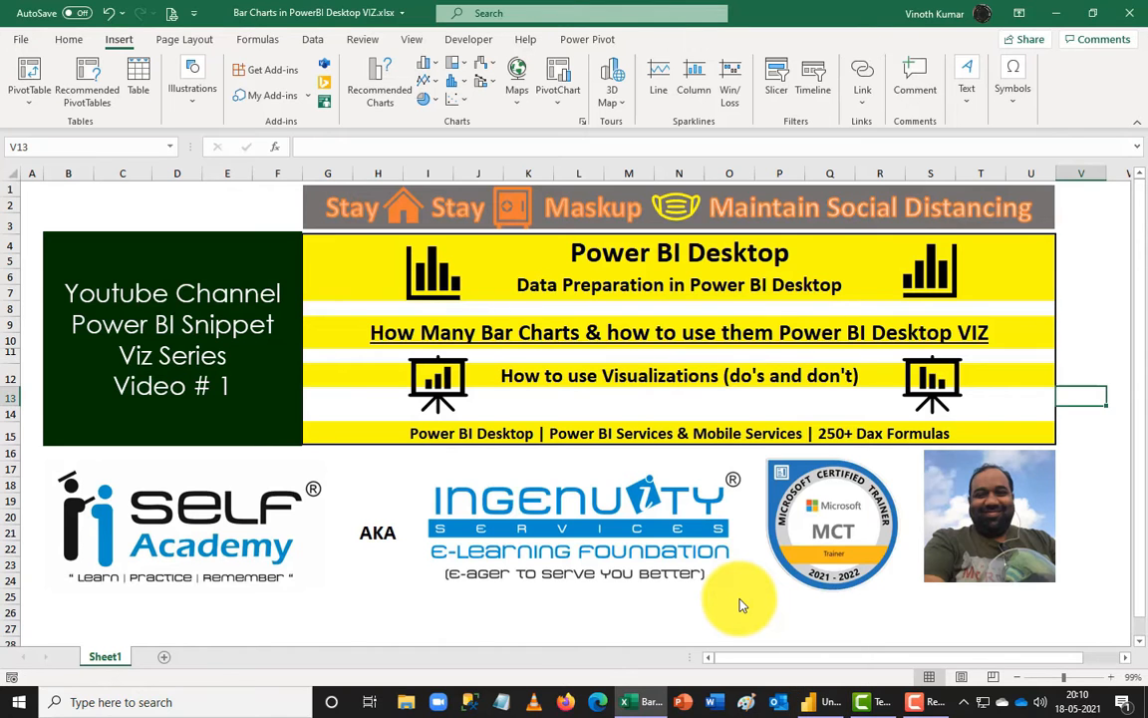
left_click(823, 701)
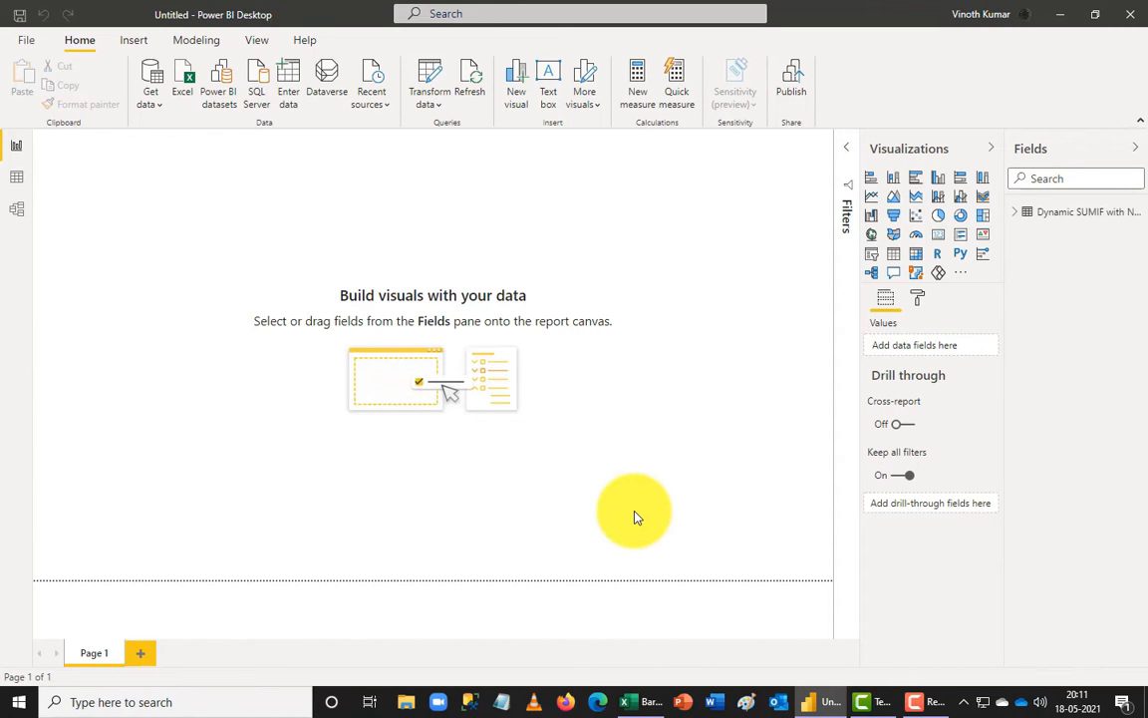
Step: Show the loaded table's rows in the data view and sort them by Invoice No in ascending order
left_click(1018, 216)
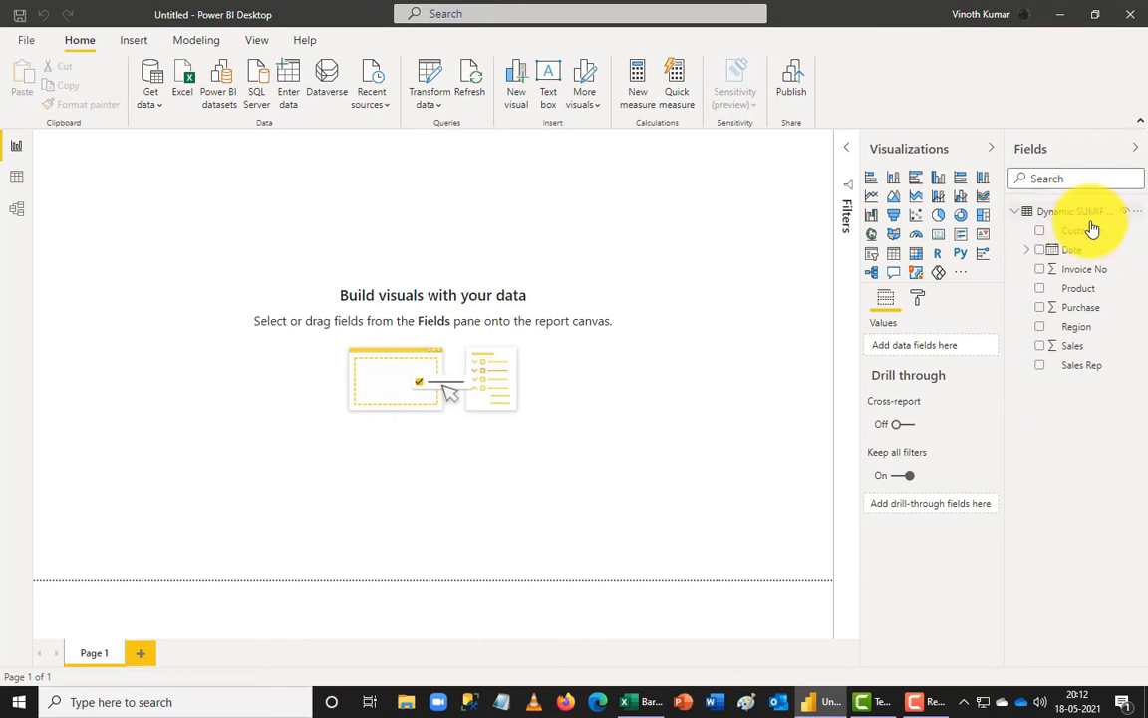
left_click(14, 179)
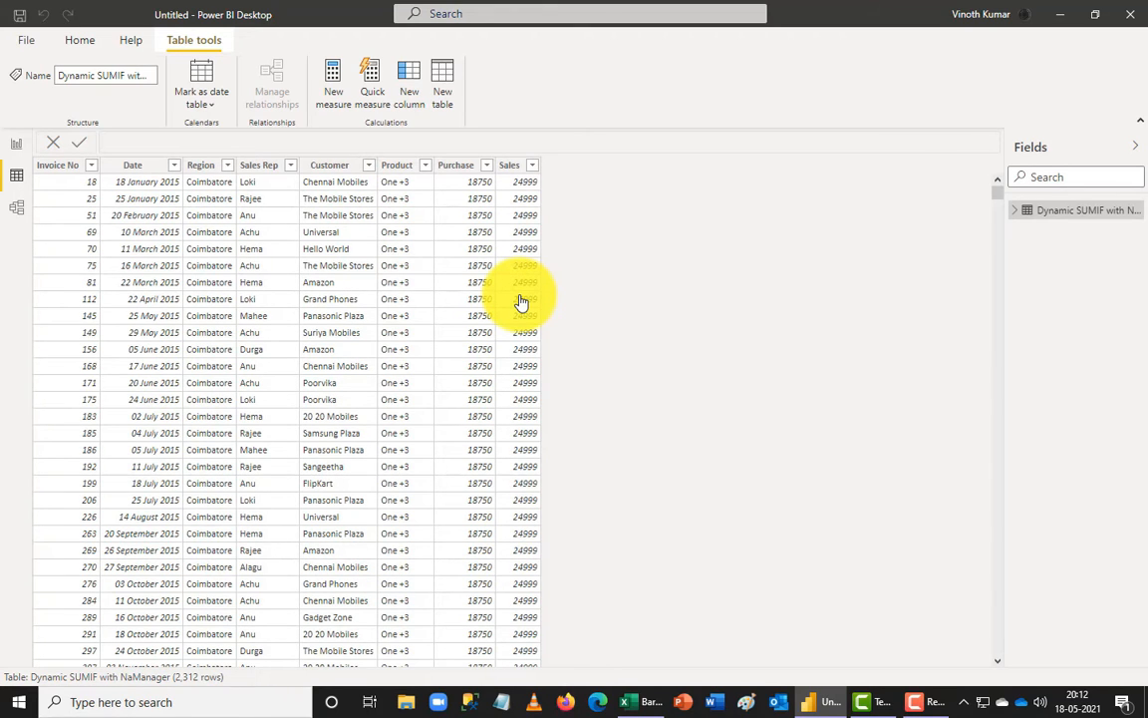
left_click(89, 170)
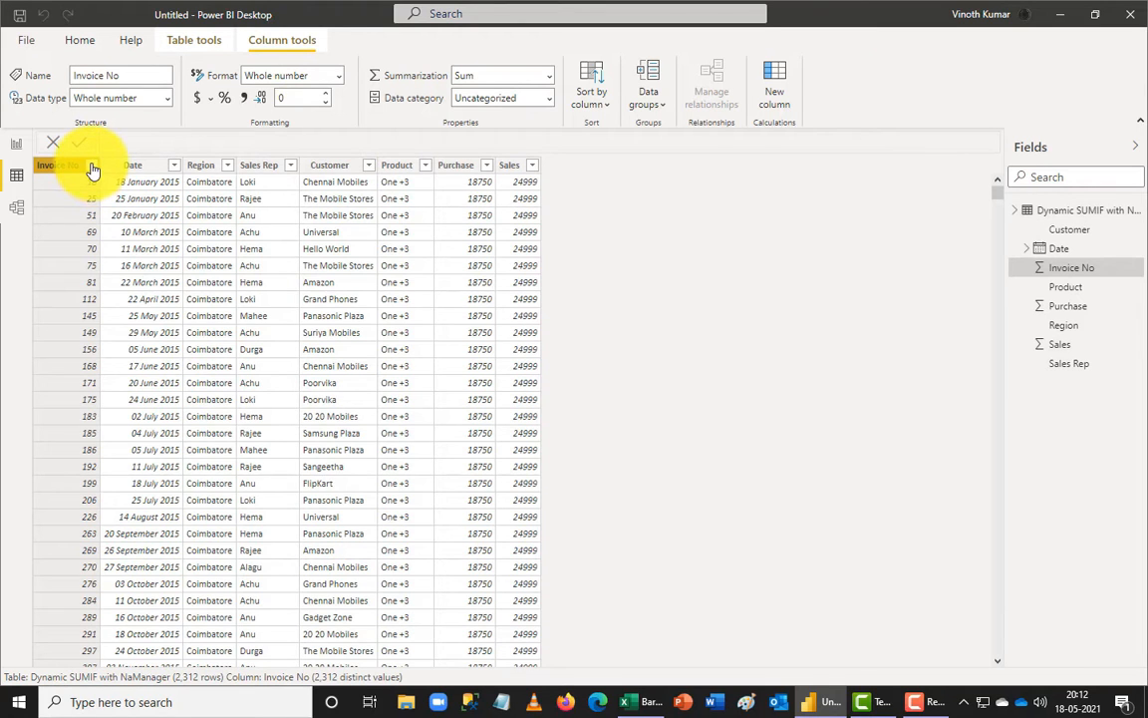
left_click(91, 168)
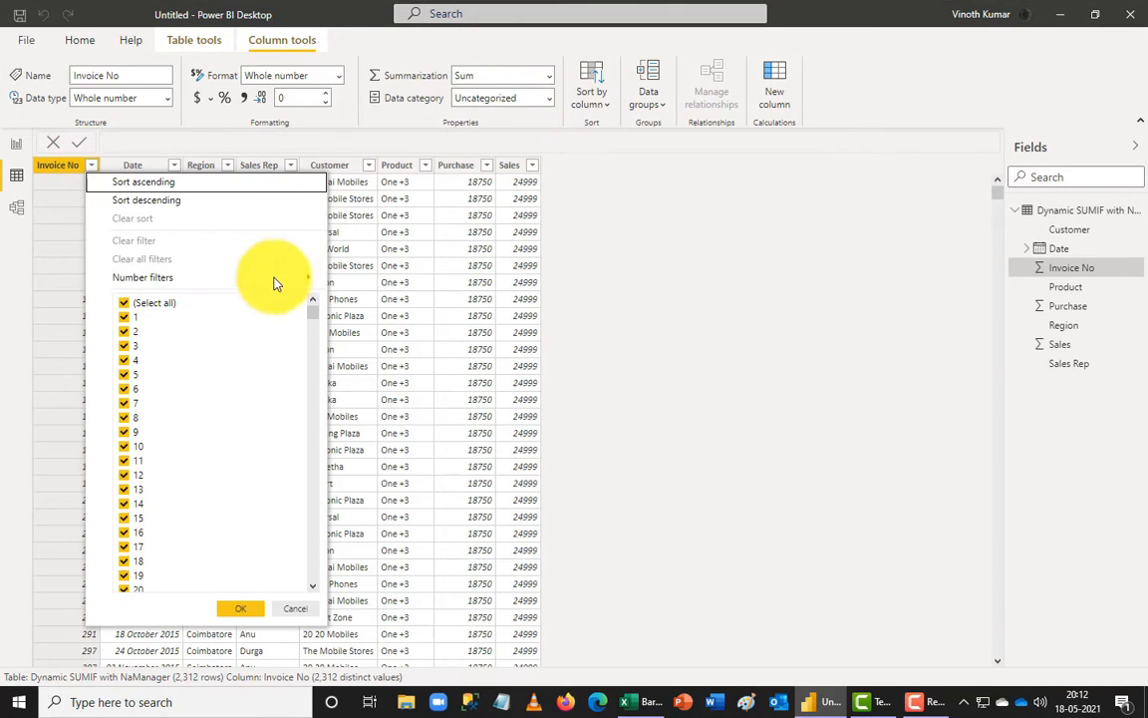
mouse_move(274, 283)
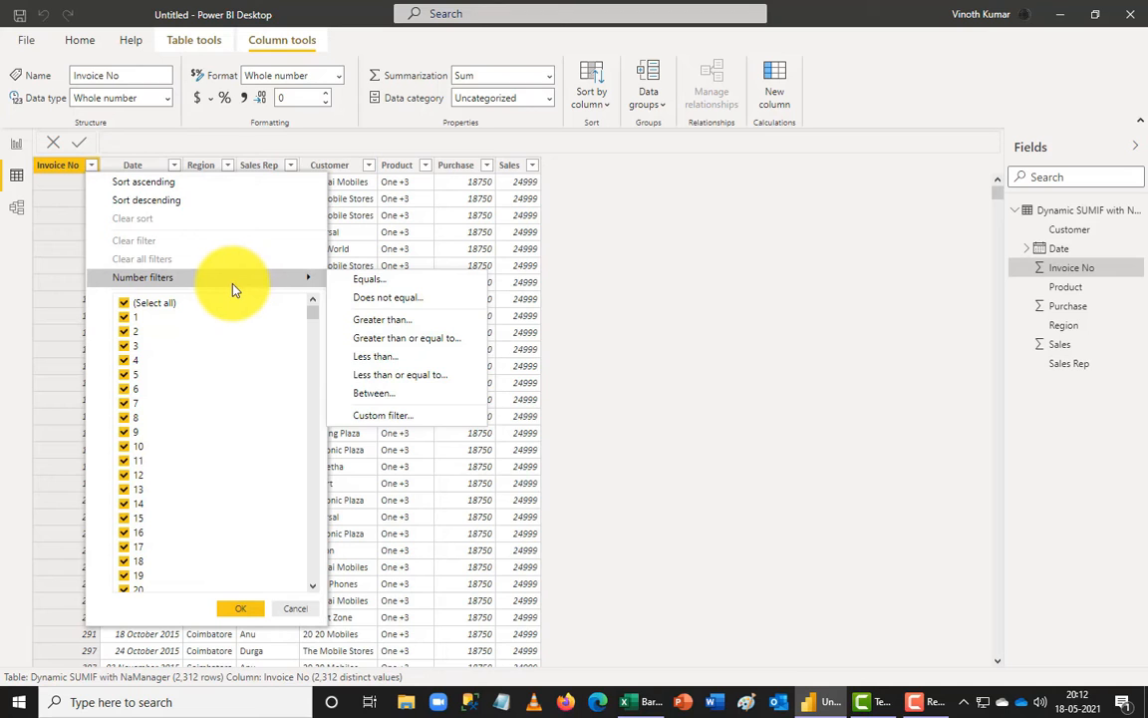
left_click(170, 186)
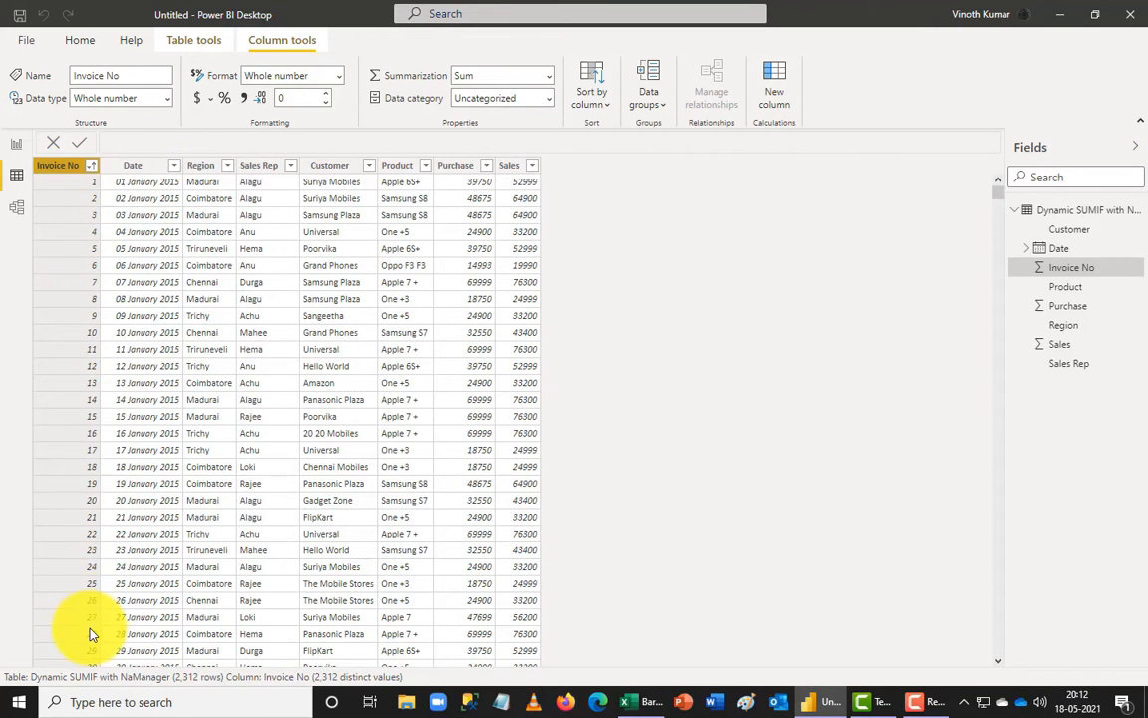
Step: Examine the dates listed in the Date column's filter through to the end of the list, without applying a filter
left_click(177, 173)
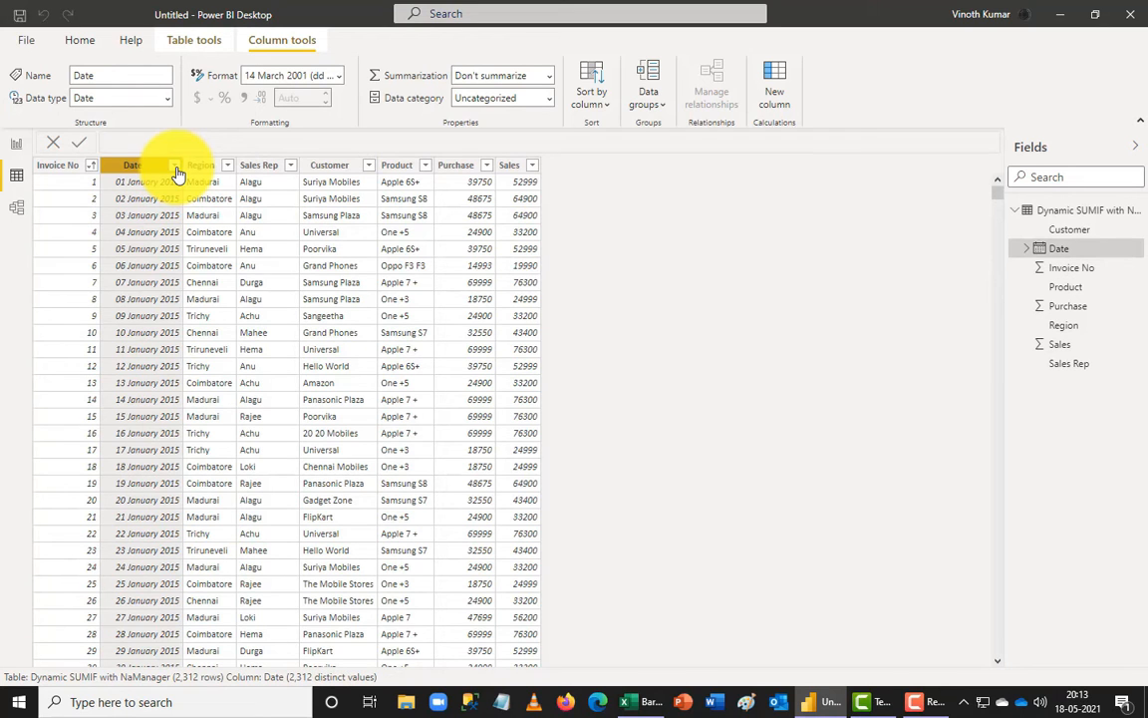
left_click(175, 169)
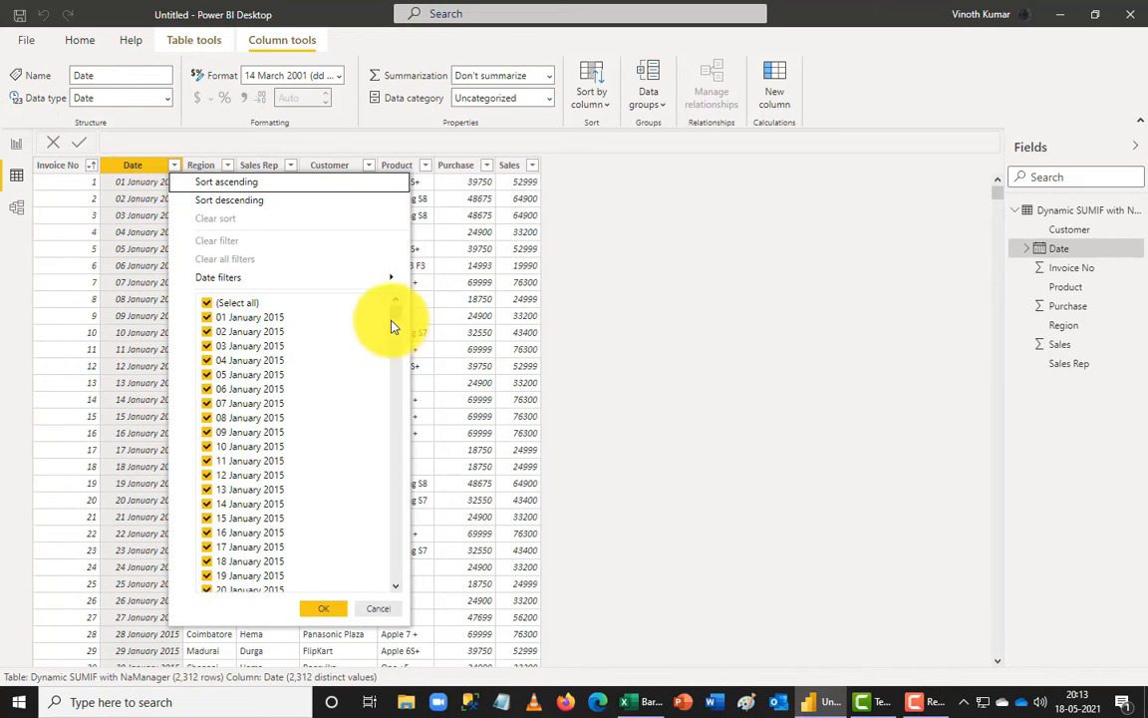
left_click_drag(396, 320, 395, 618)
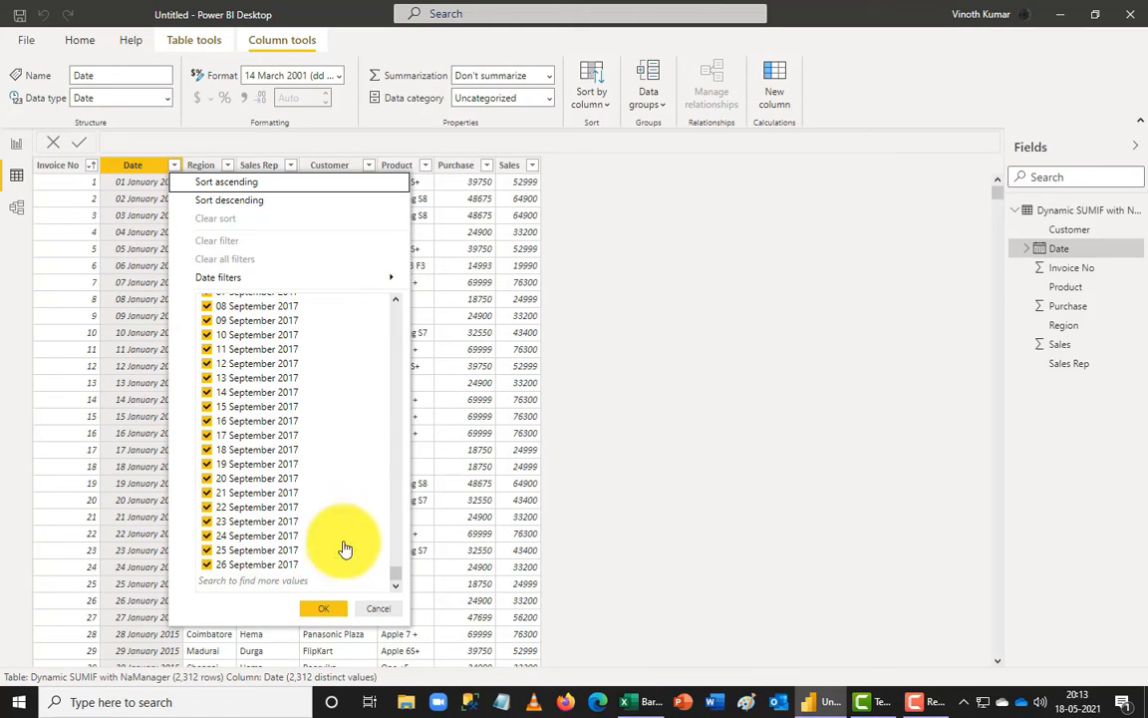
left_click(378, 611)
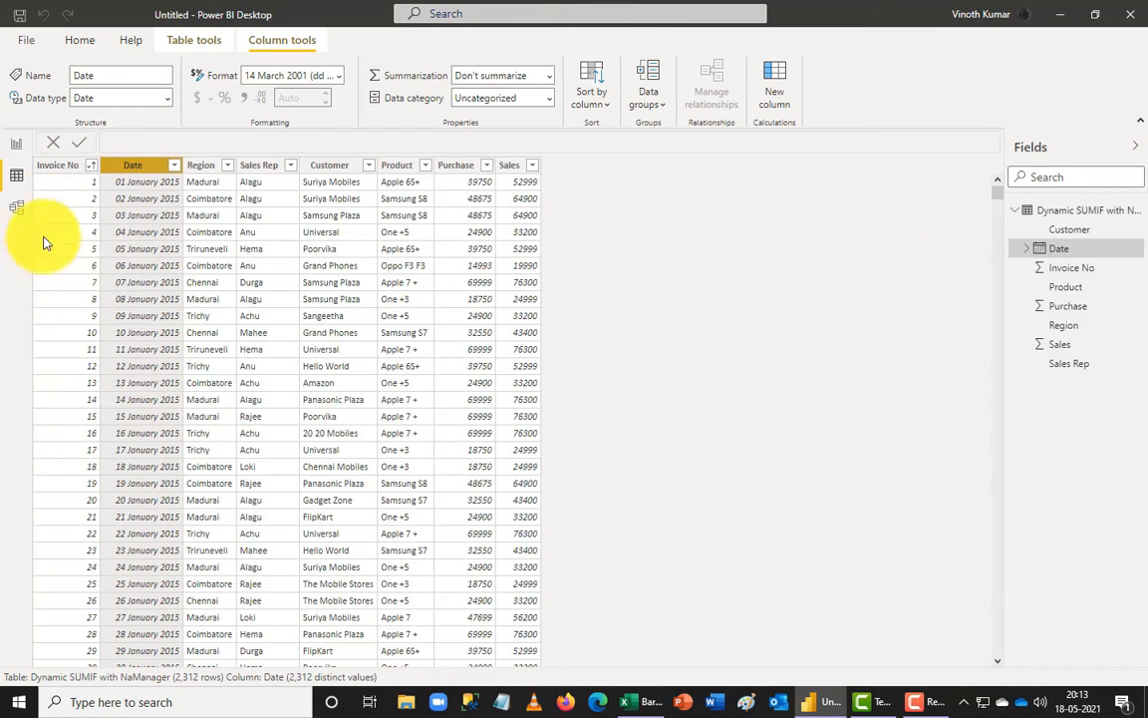
Step: Add a stacked bar chart to the report page, enlarge it to fill the page and collapse the list of fields
left_click(18, 149)
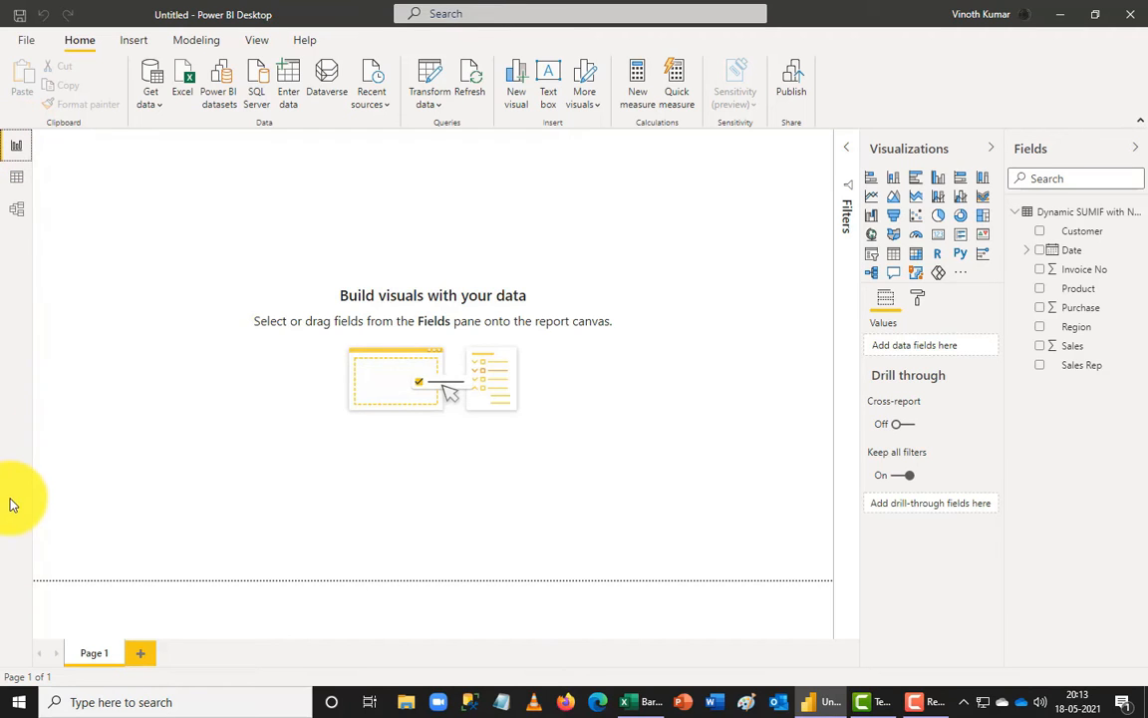
left_click(872, 182)
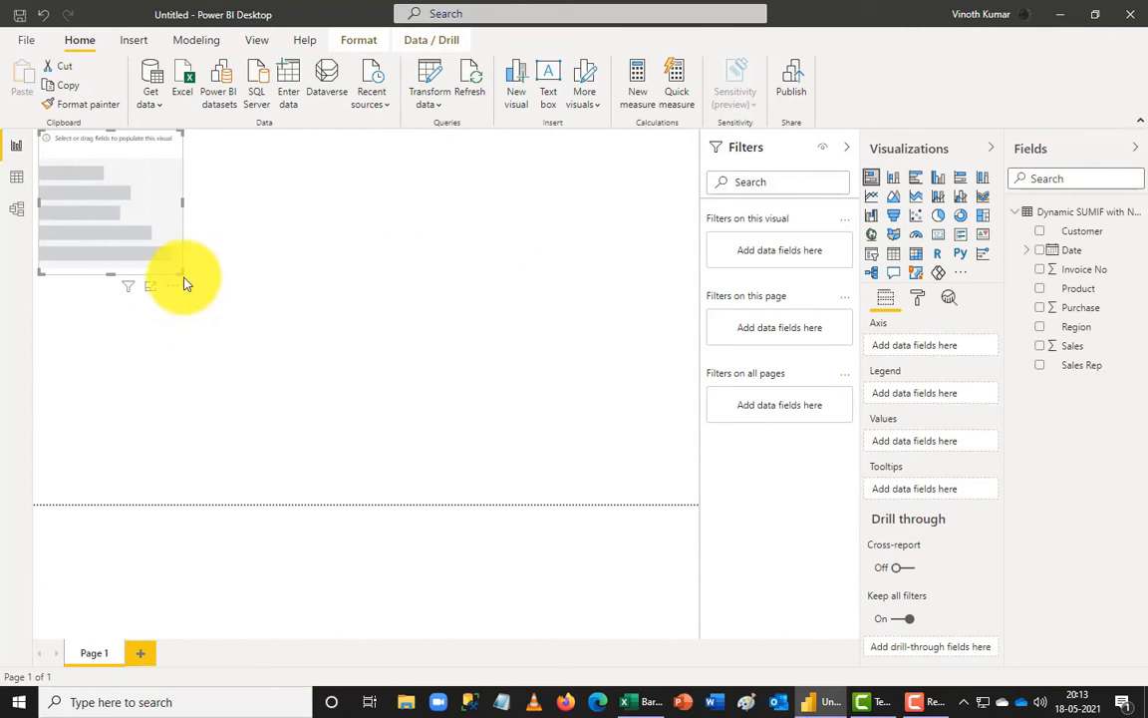
left_click_drag(184, 273, 695, 505)
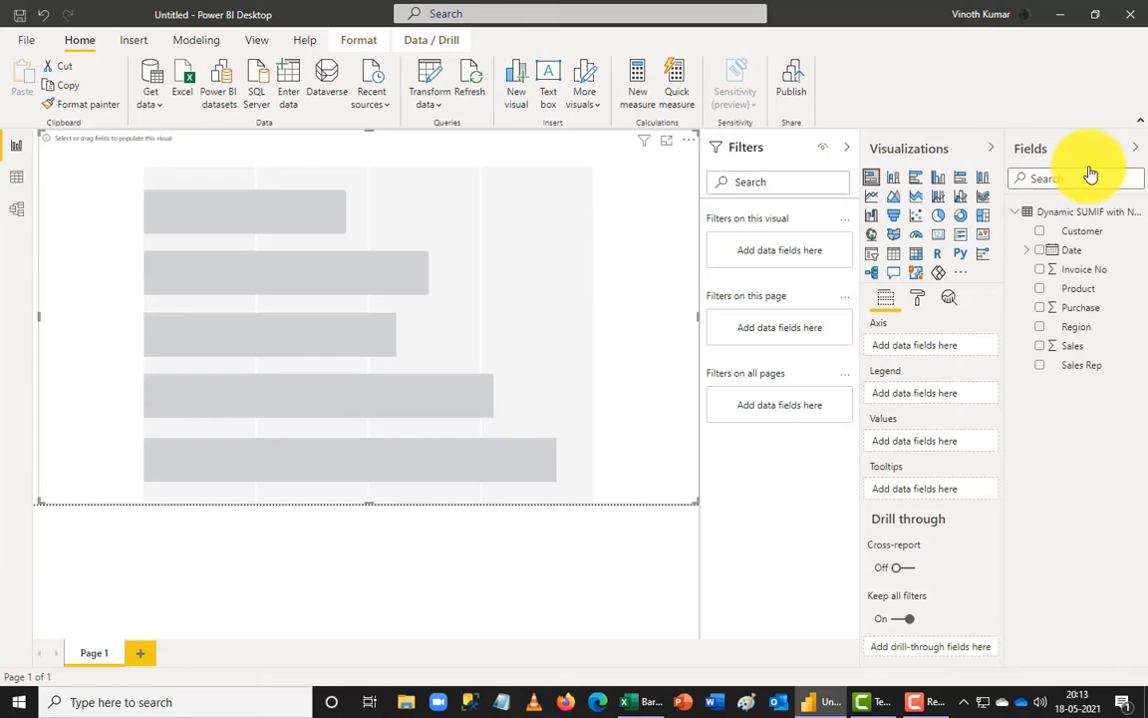
left_click(1136, 150)
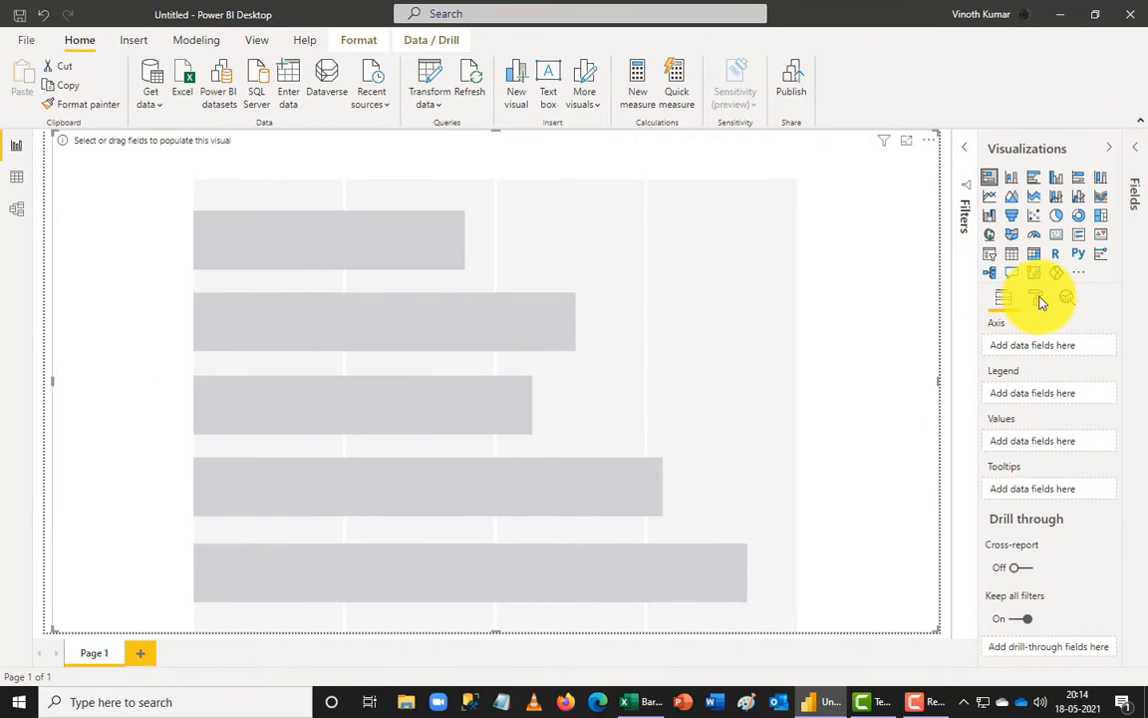
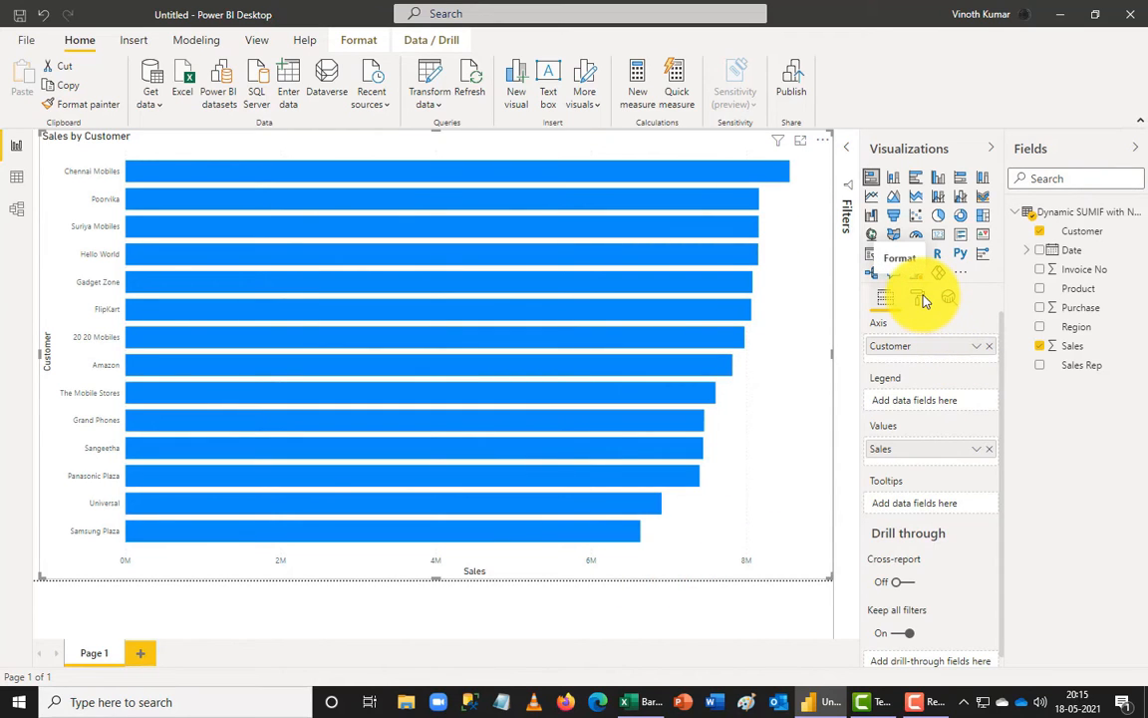
Step: Turn on data labels for the Sales by Customer bar chart and set their text size to 12 pt
left_click(923, 299)
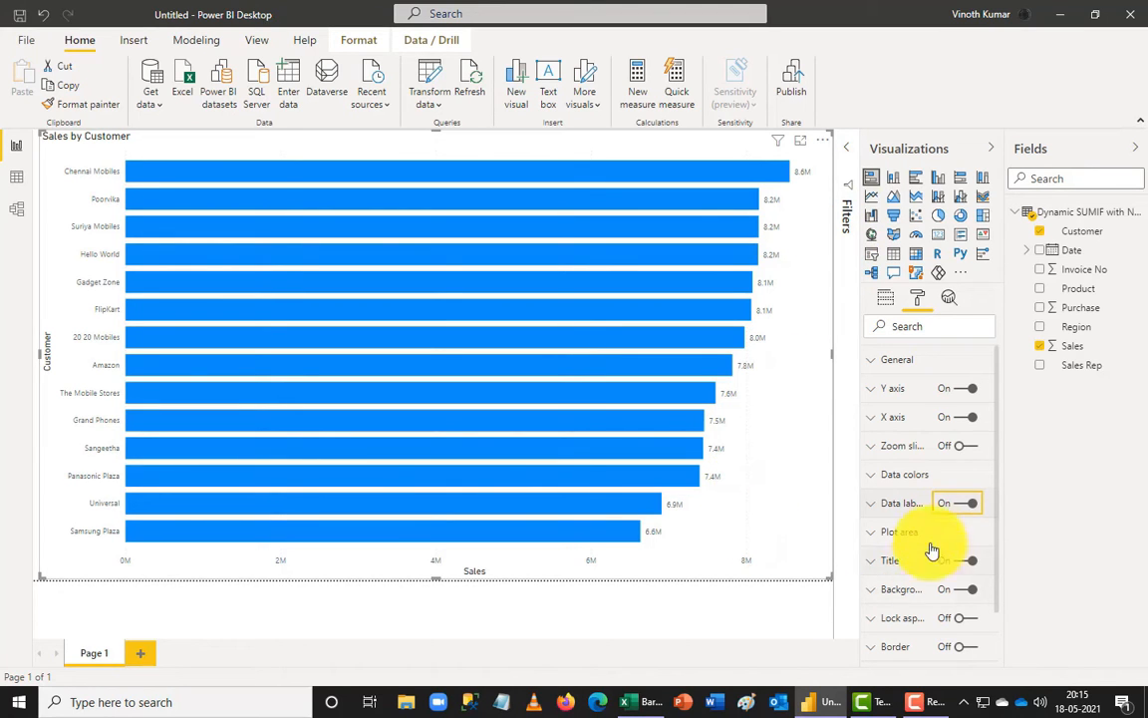
left_click(882, 506)
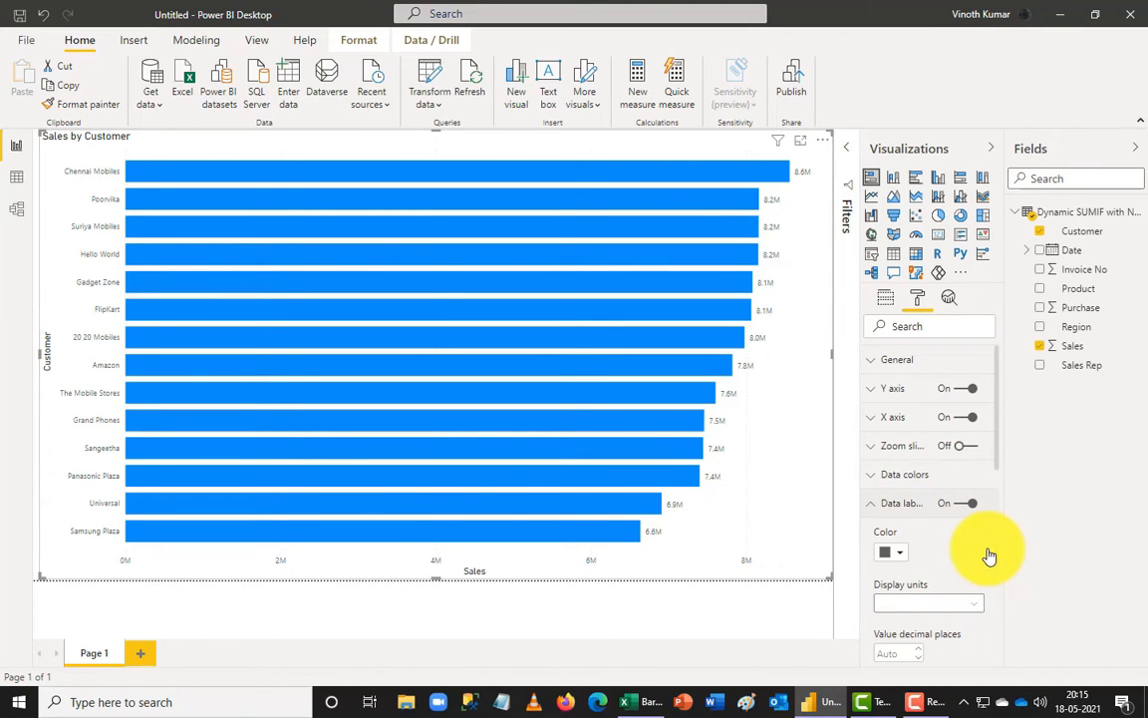
scroll(984, 472, "down", 2)
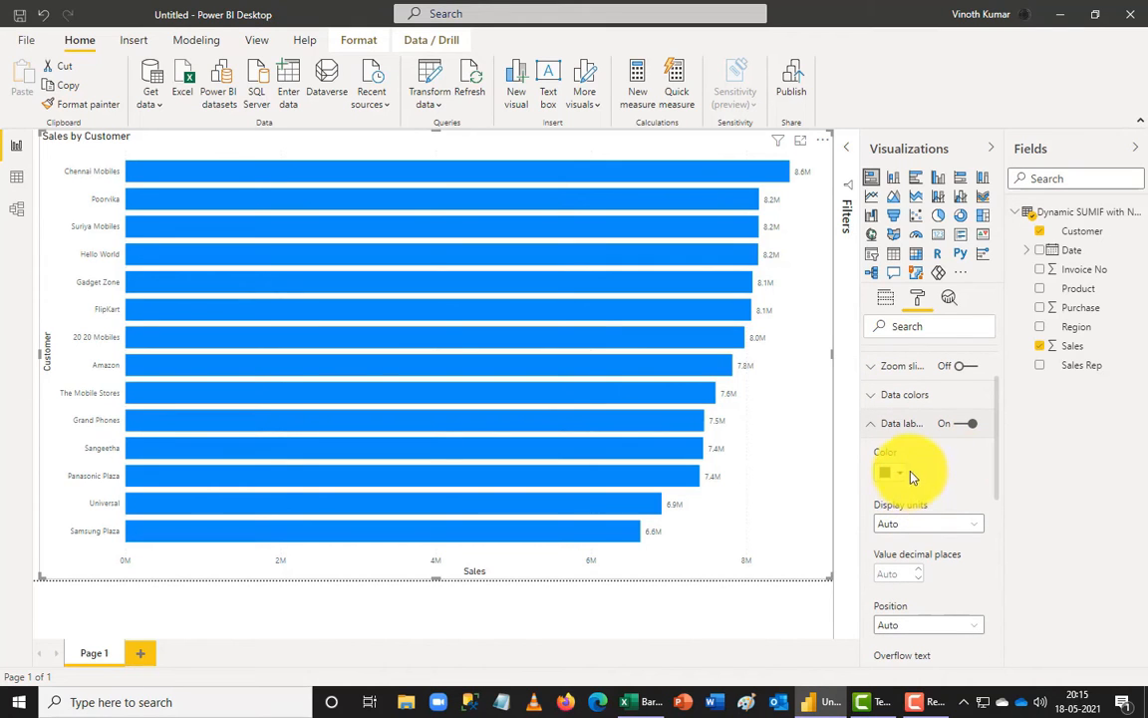
scroll(984, 469, "down", 2)
left_click(977, 454)
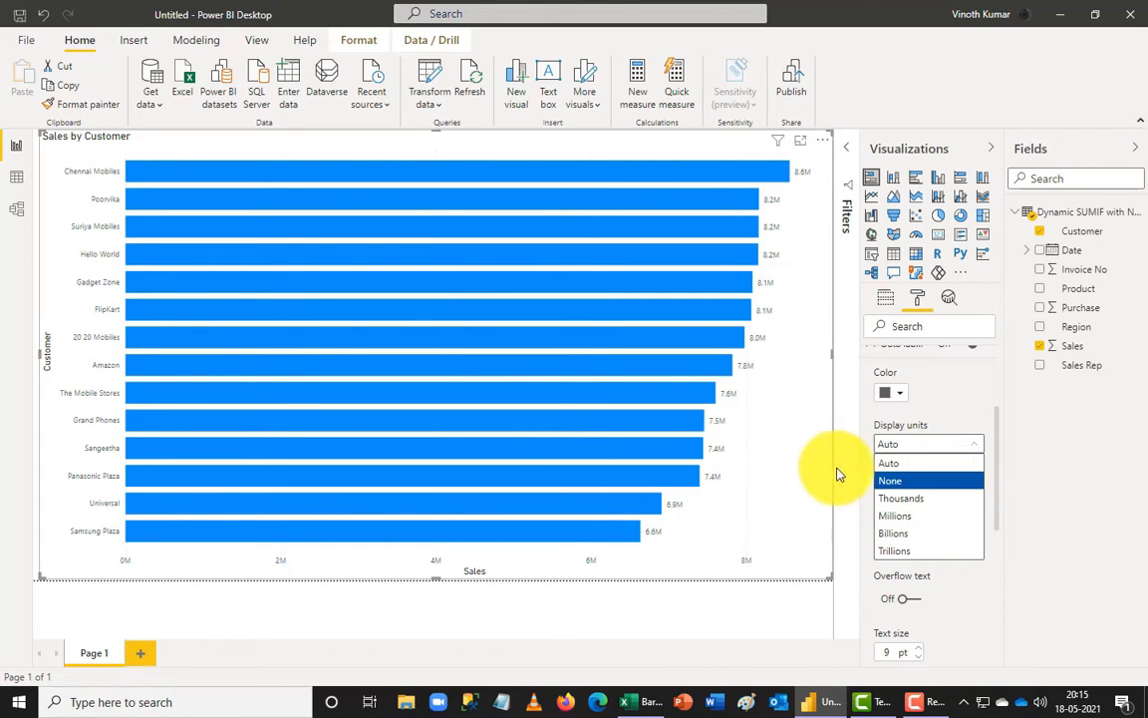
left_click(881, 463)
scroll(955, 592, "down", 3)
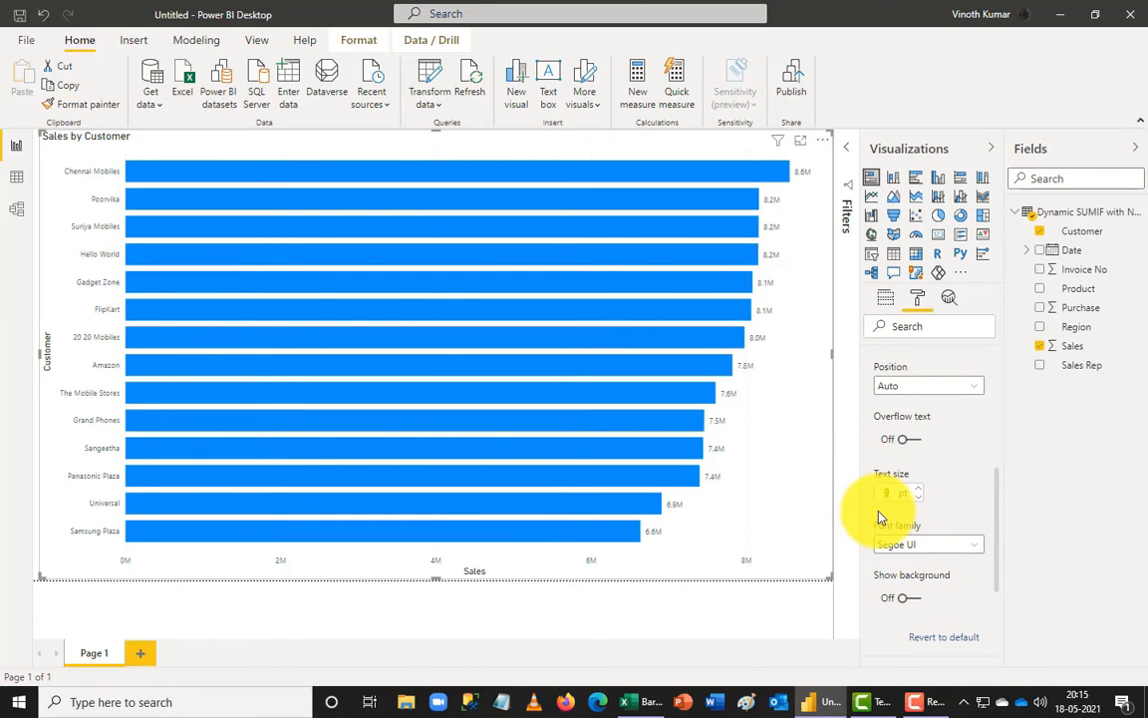
type("12")
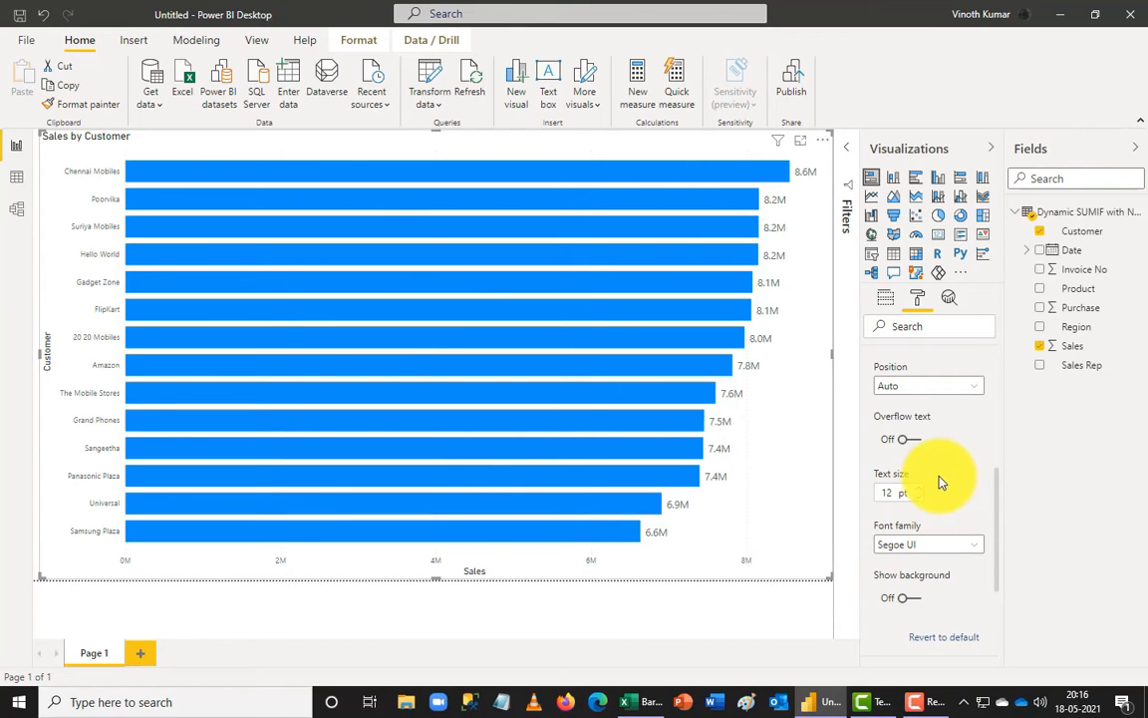
Step: Set the data labels' display units to None and their position to Inside end
scroll(943, 481, "up", 3)
scroll(956, 569, "up", 2)
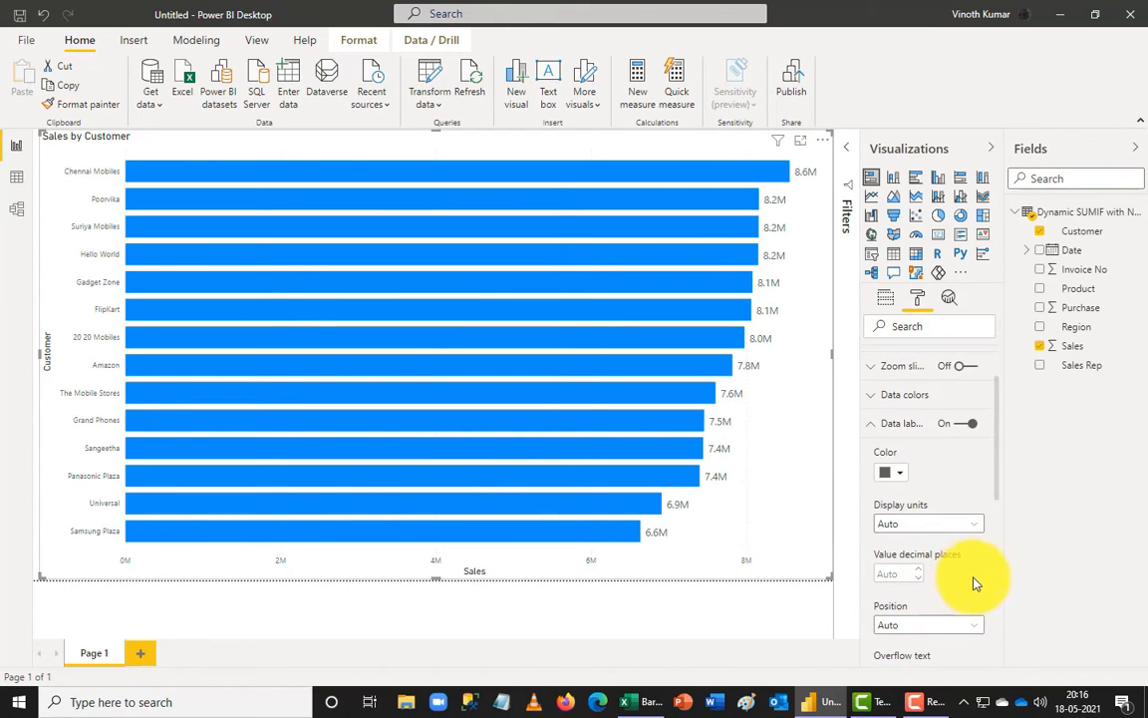
scroll(967, 584, "down", 3)
scroll(968, 584, "up", 1)
scroll(972, 519, "up", 1)
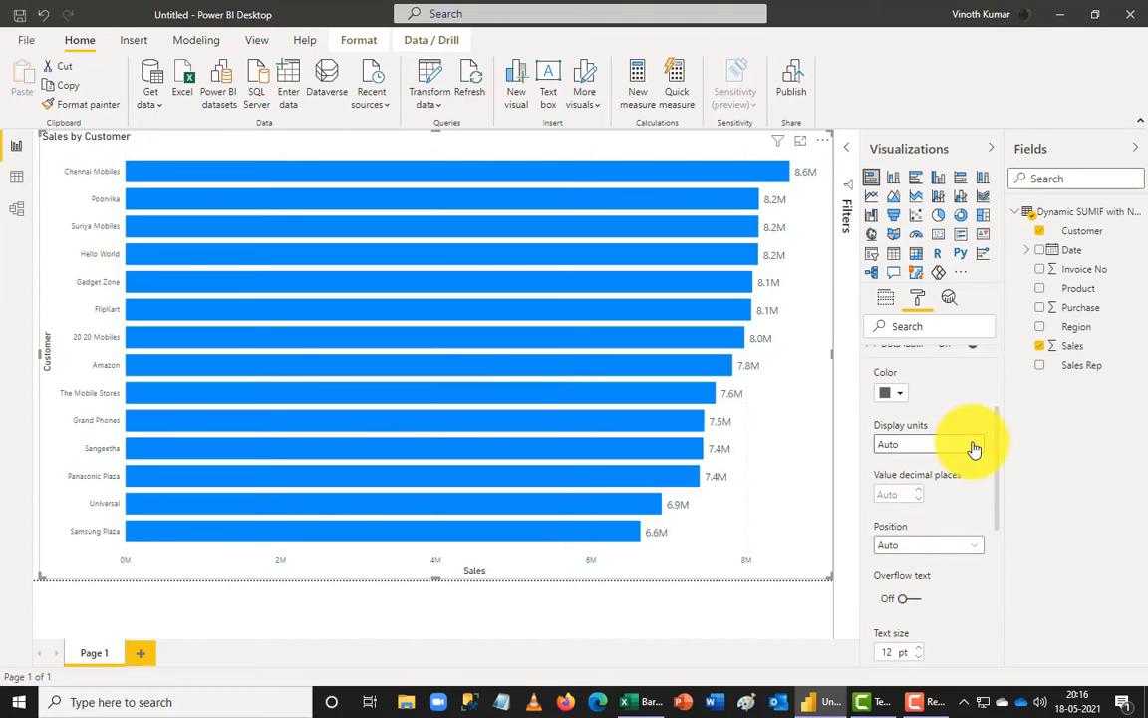
left_click(972, 445)
left_click(927, 482)
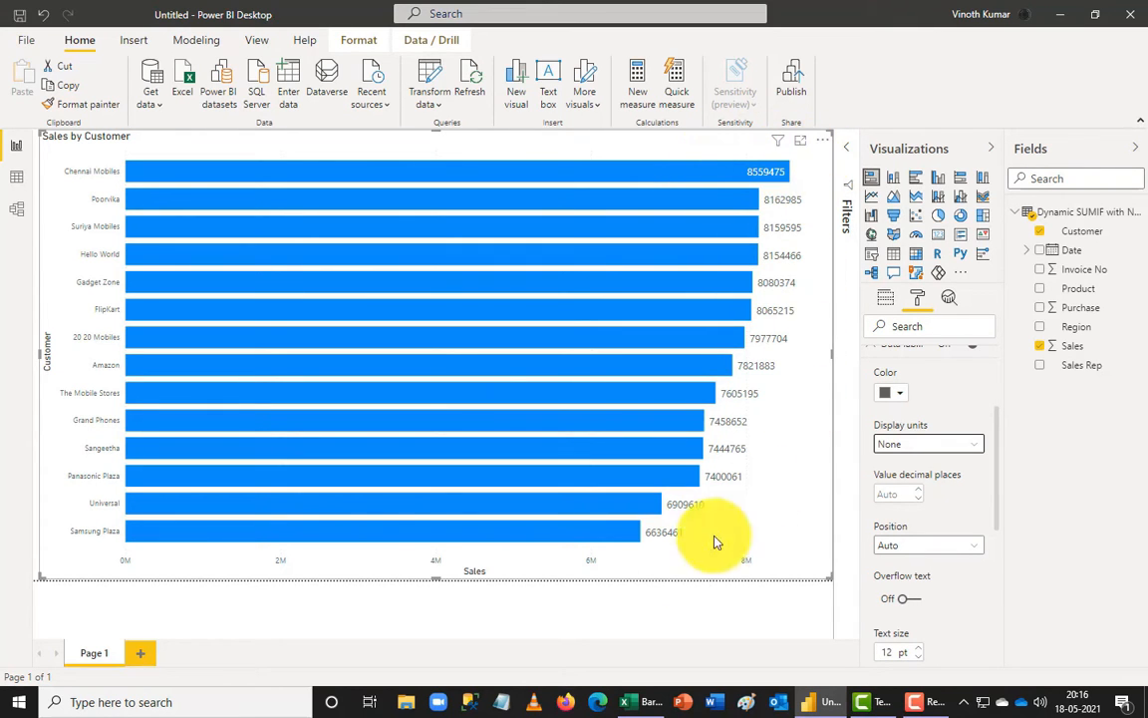
left_click(974, 545)
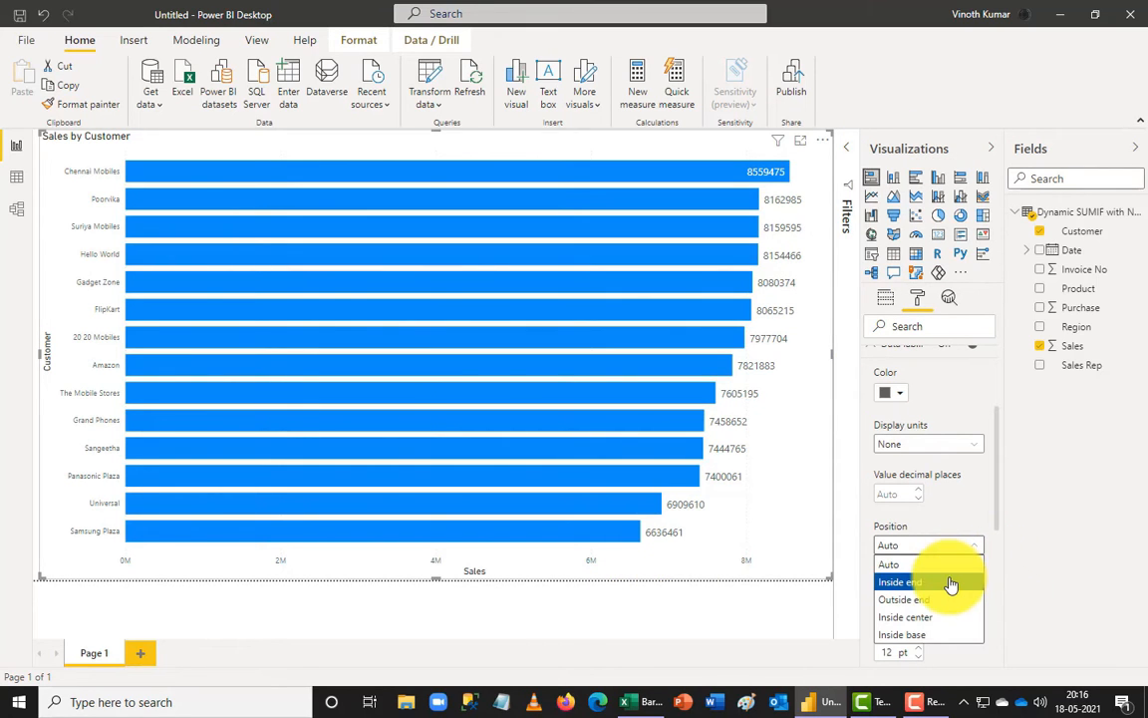
left_click(952, 584)
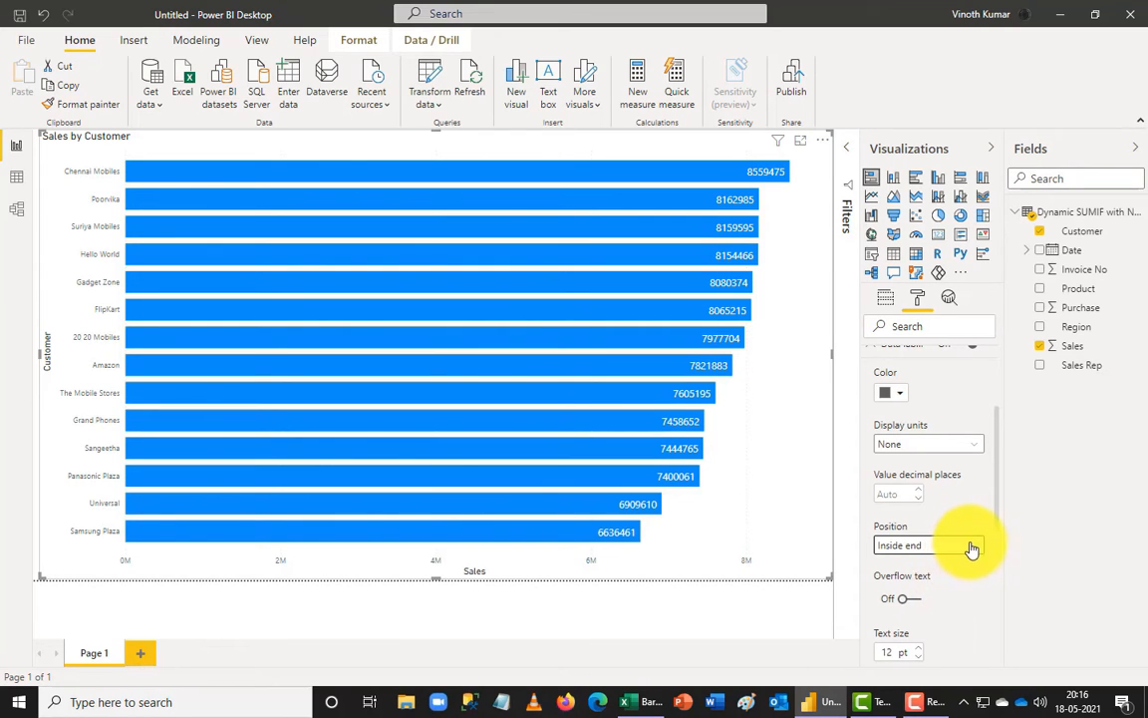
Step: Try the data label positions Outside end, Inside center and Inside base, and return the position to Inside end
left_click(974, 545)
left_click(945, 601)
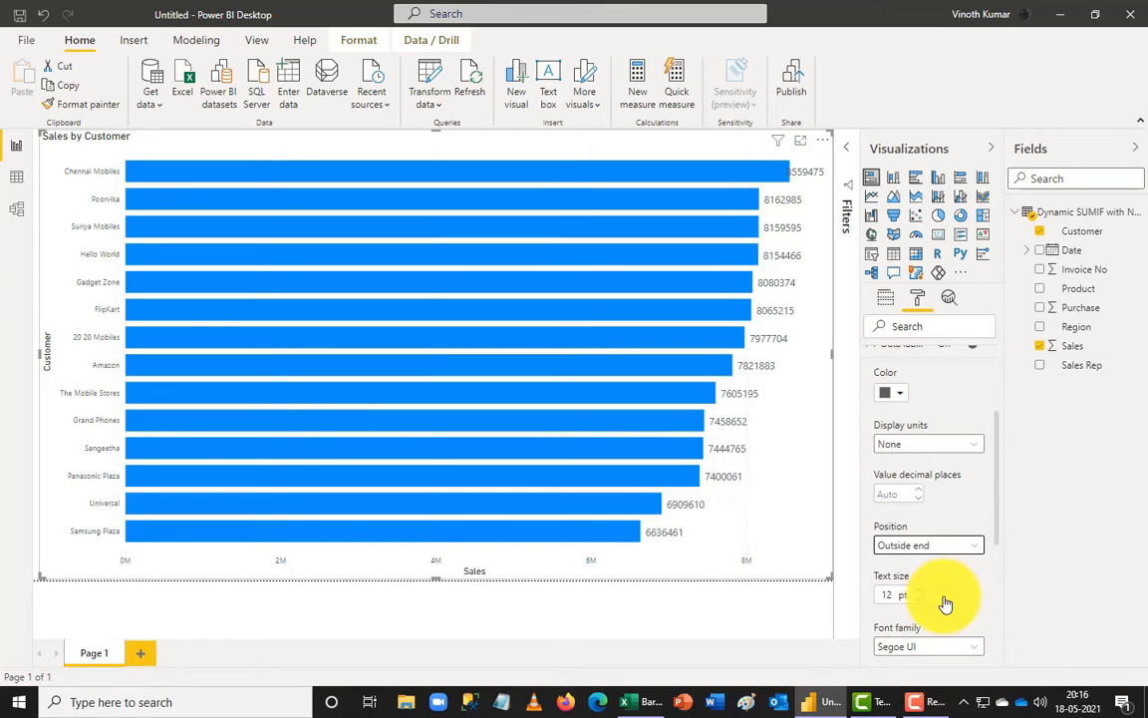
left_click(977, 545)
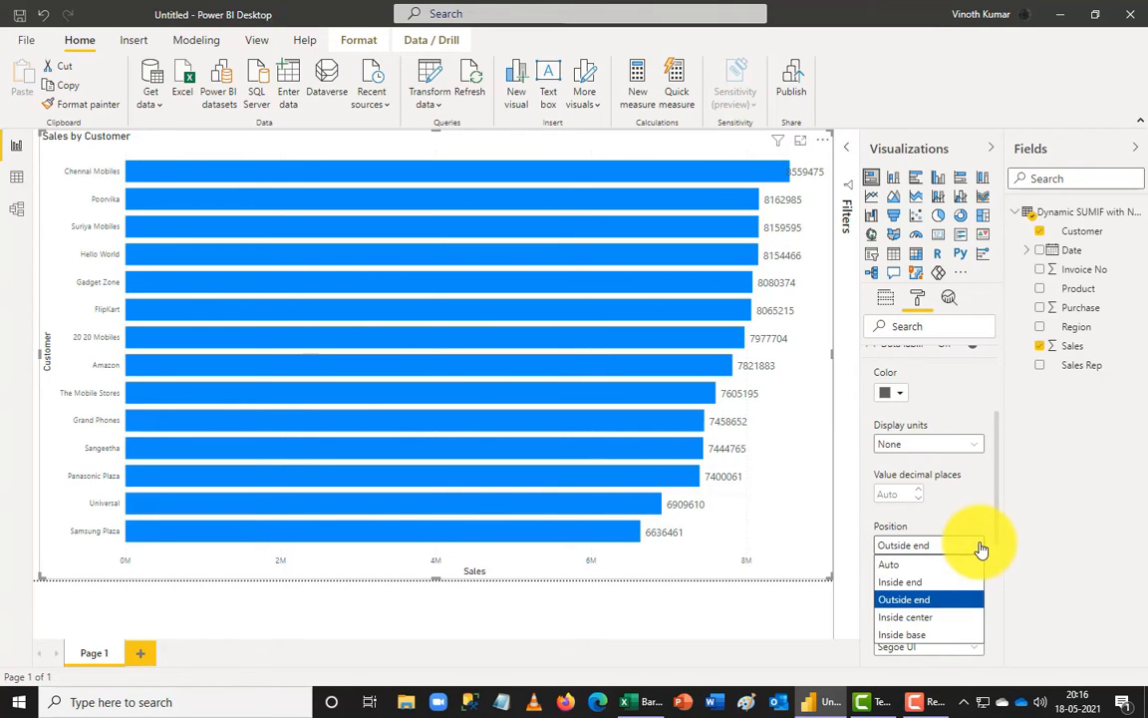
left_click(931, 618)
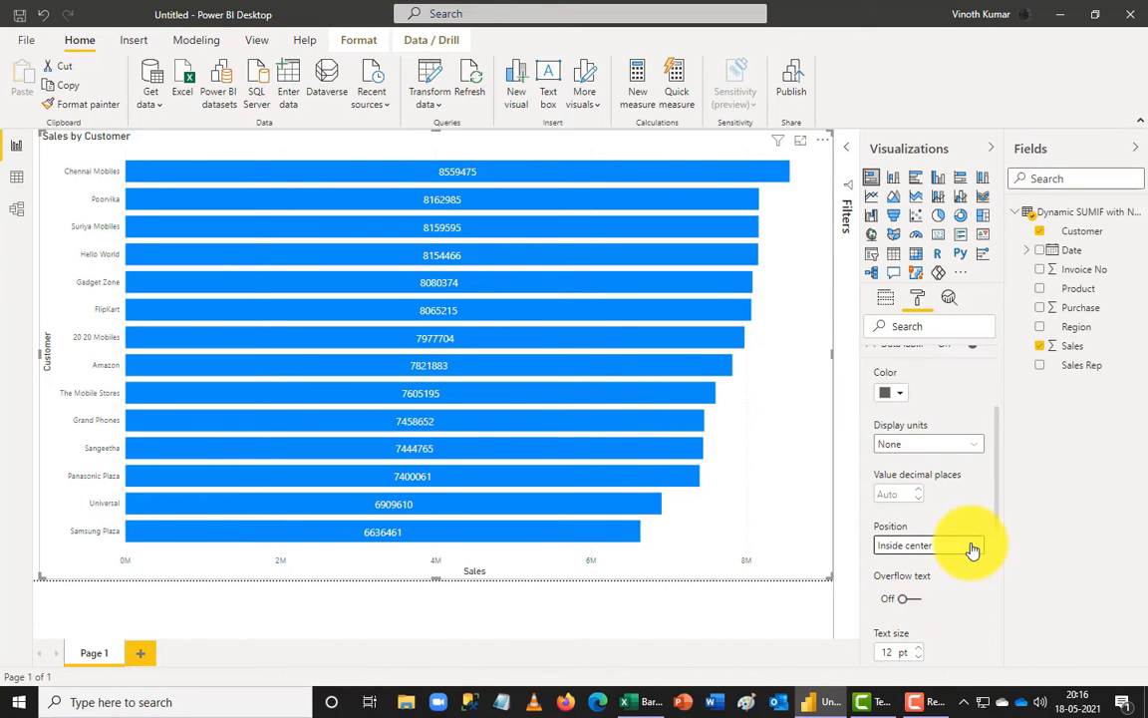
left_click(972, 545)
left_click(917, 638)
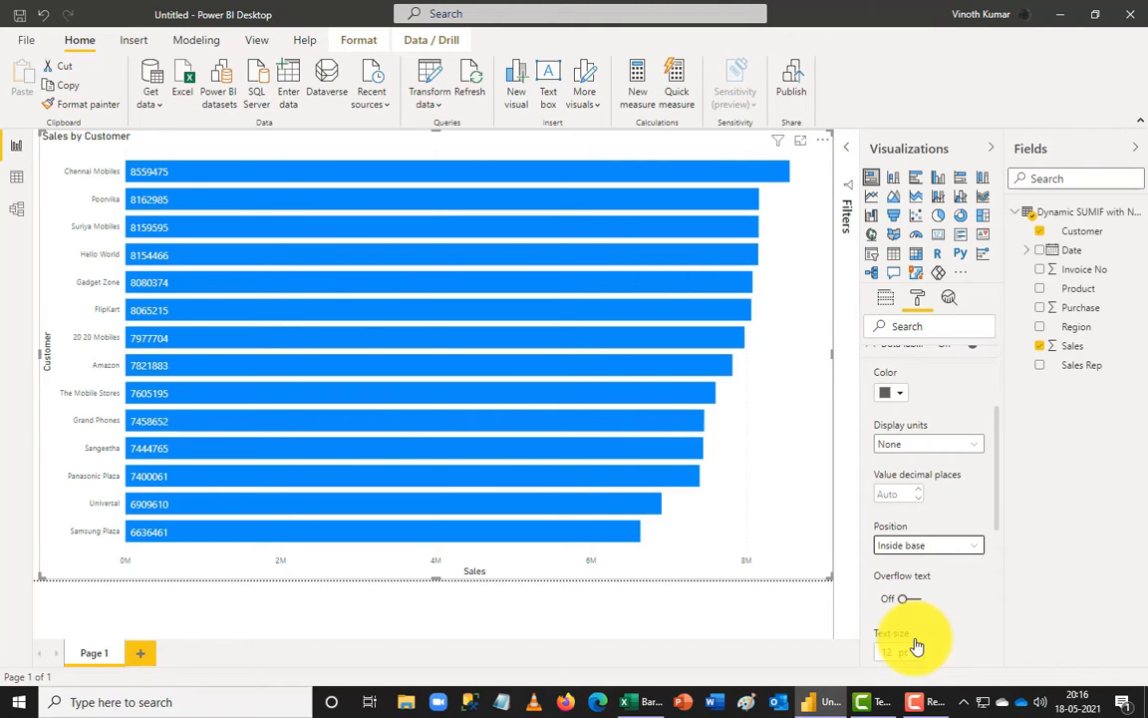
left_click(978, 548)
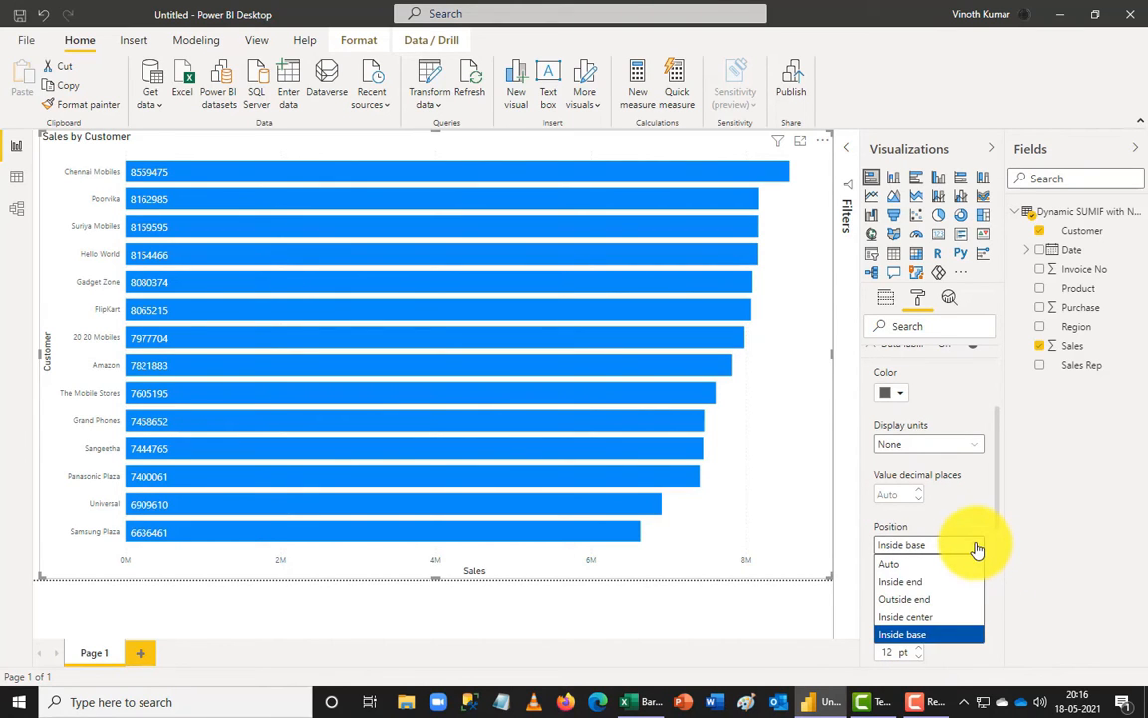
left_click(954, 587)
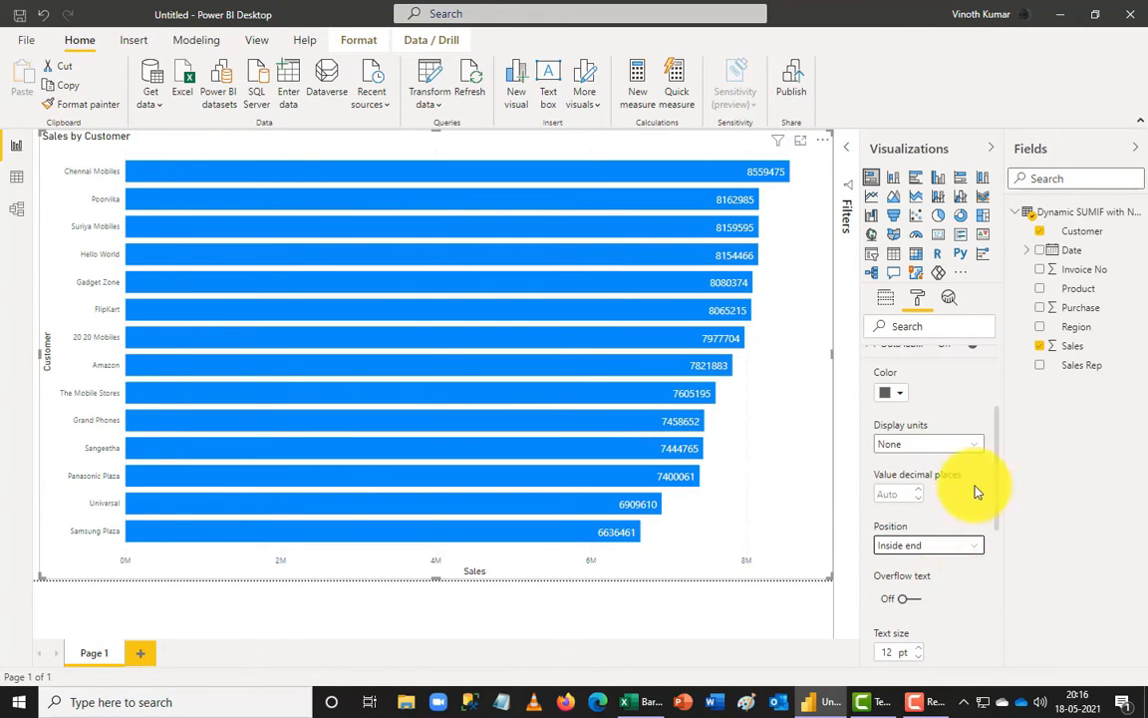
Step: Try Thousands as the data labels' display units, and settle on Millions with 2 decimal places
left_click(967, 446)
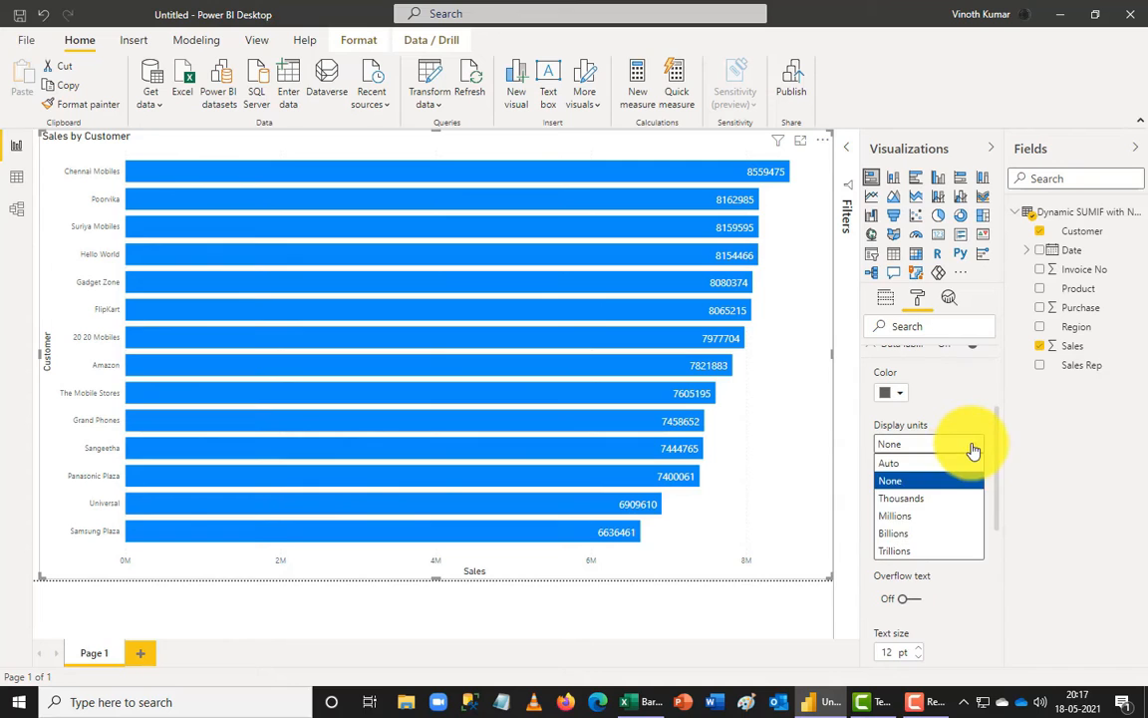
left_click(928, 498)
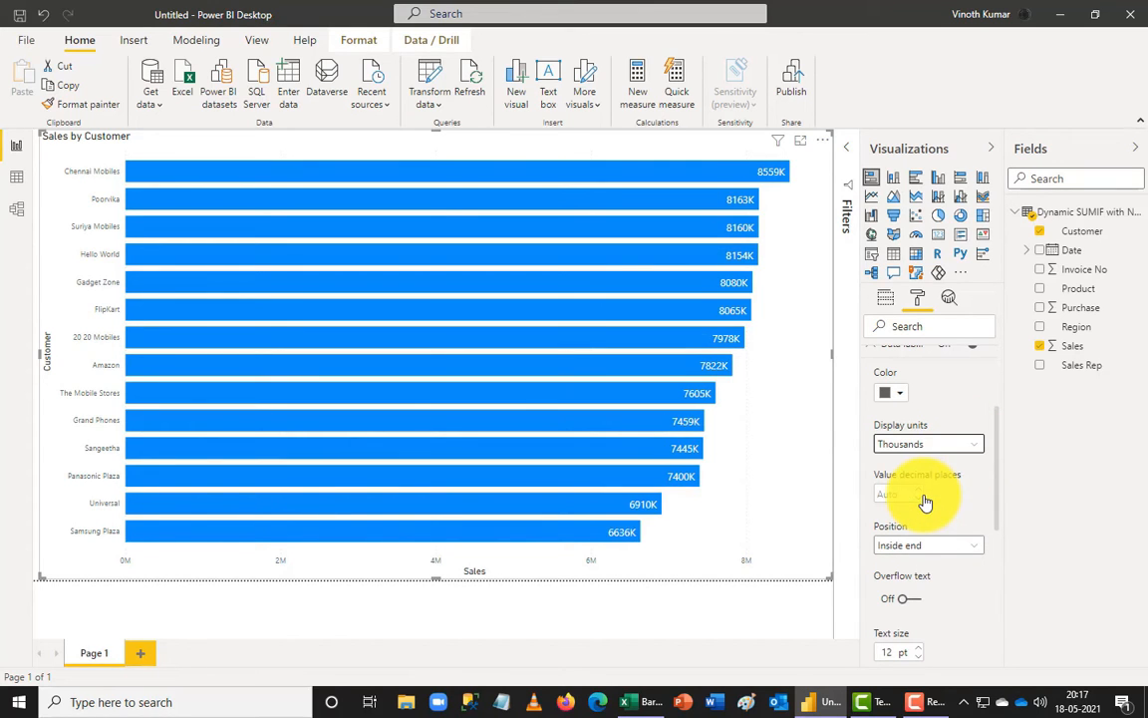
left_click(976, 444)
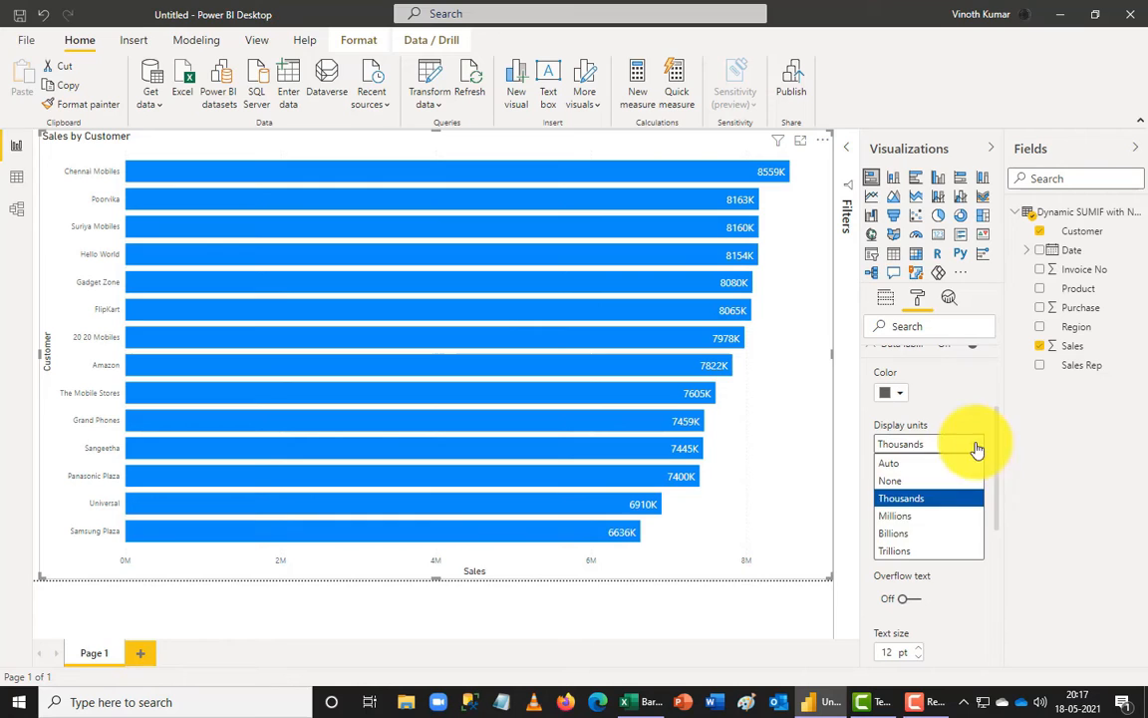
left_click(926, 517)
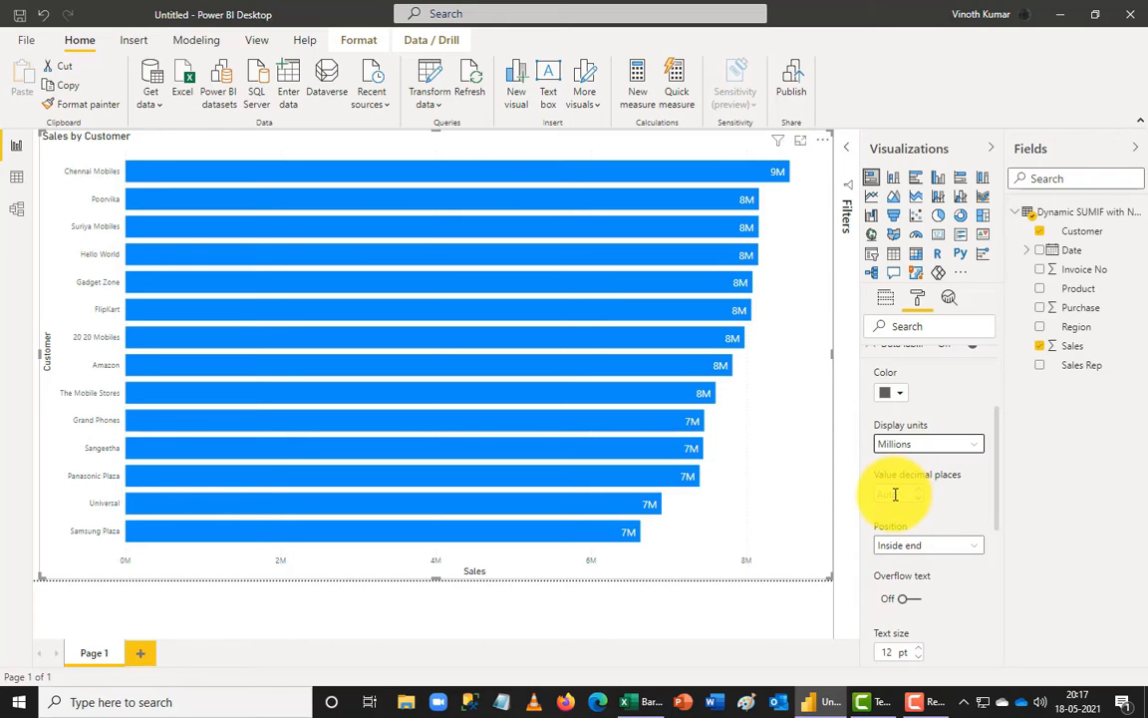
left_click(899, 493)
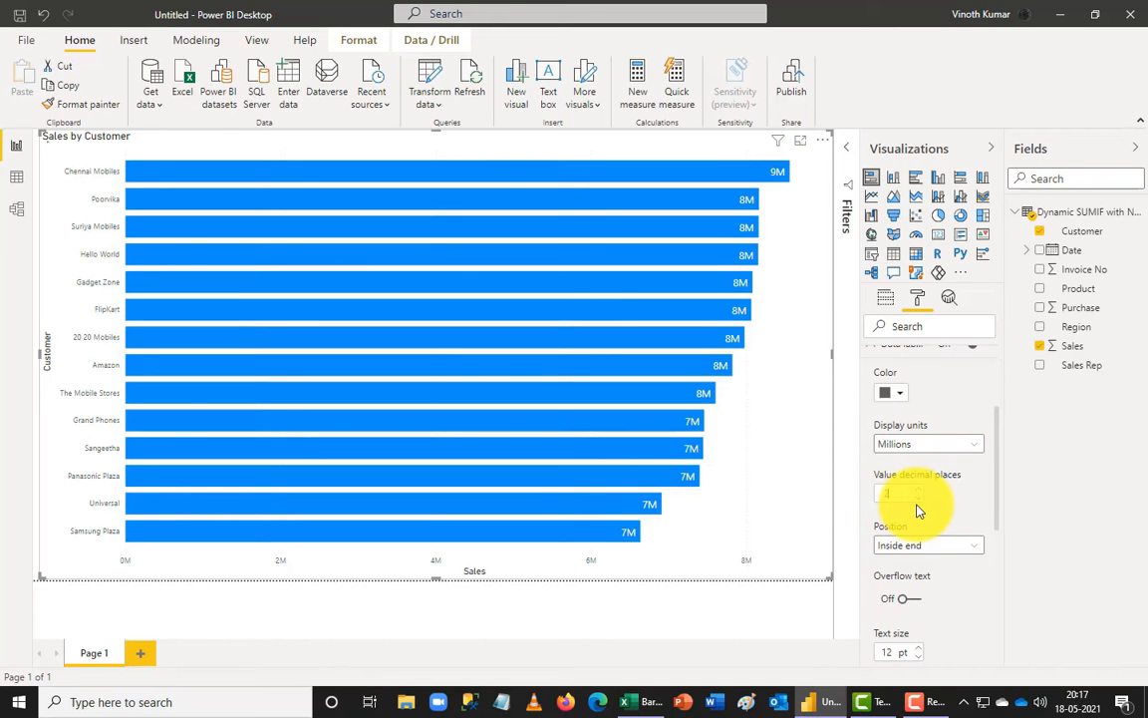
type("2")
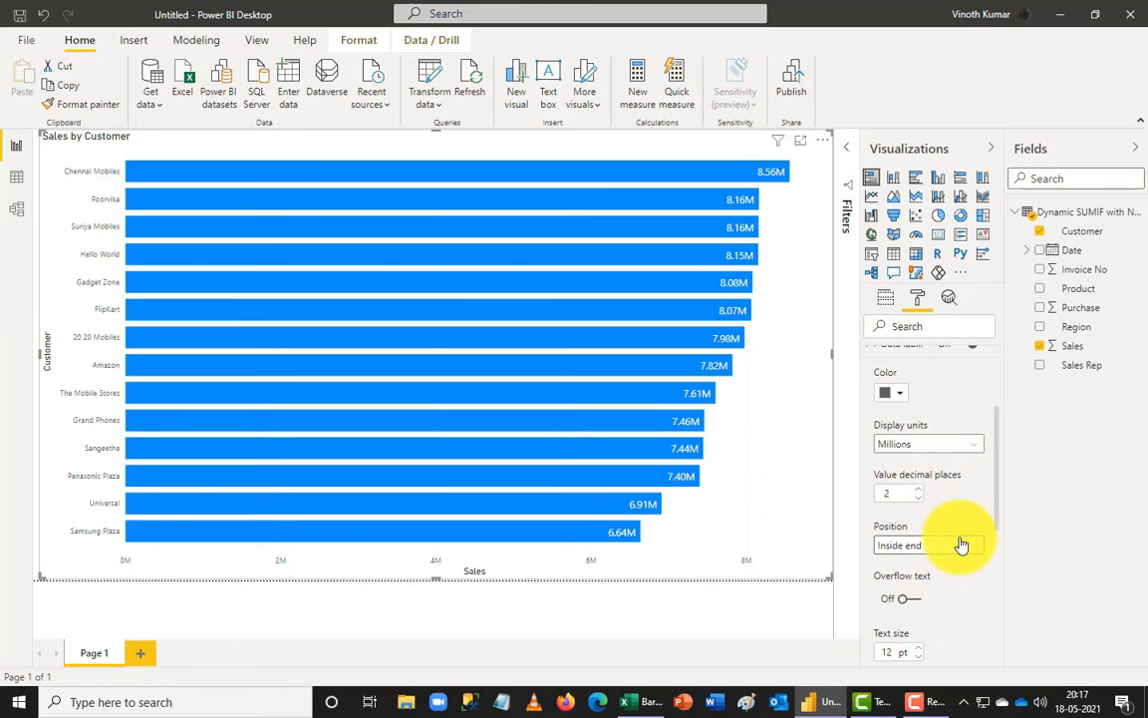
Step: Try light gray, dark blue and bright blue as the bars' default color, and settle on purple (#6B007B)
scroll(961, 542, "up", 3)
left_click(881, 509)
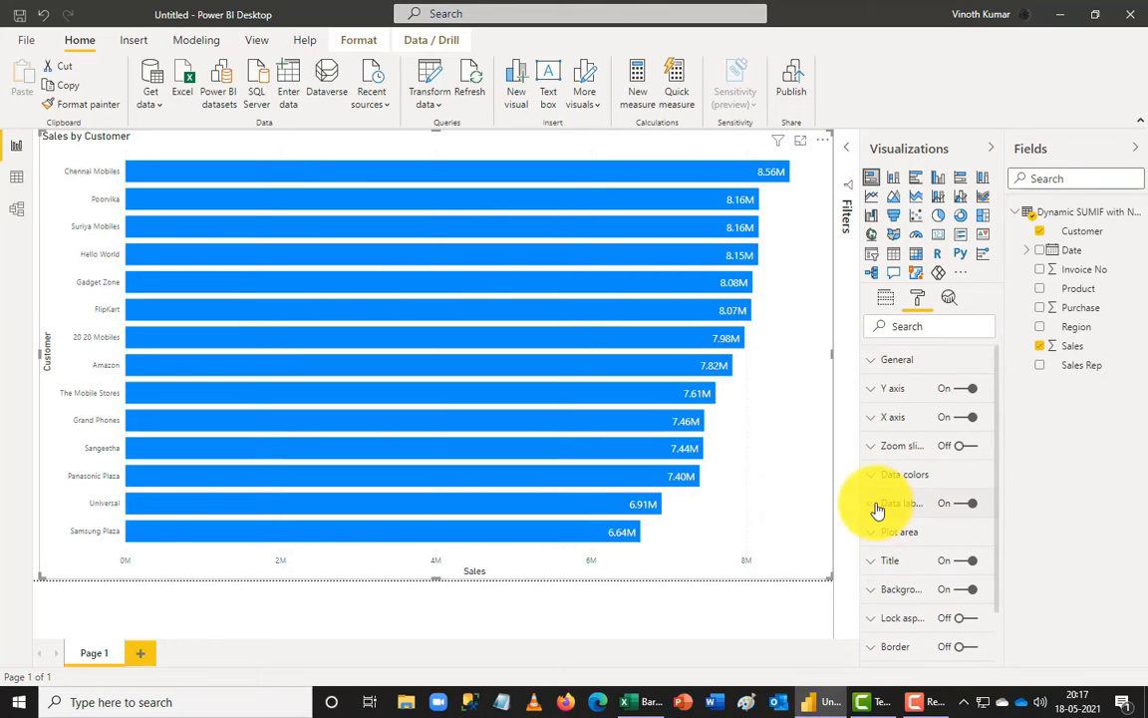
left_click(881, 476)
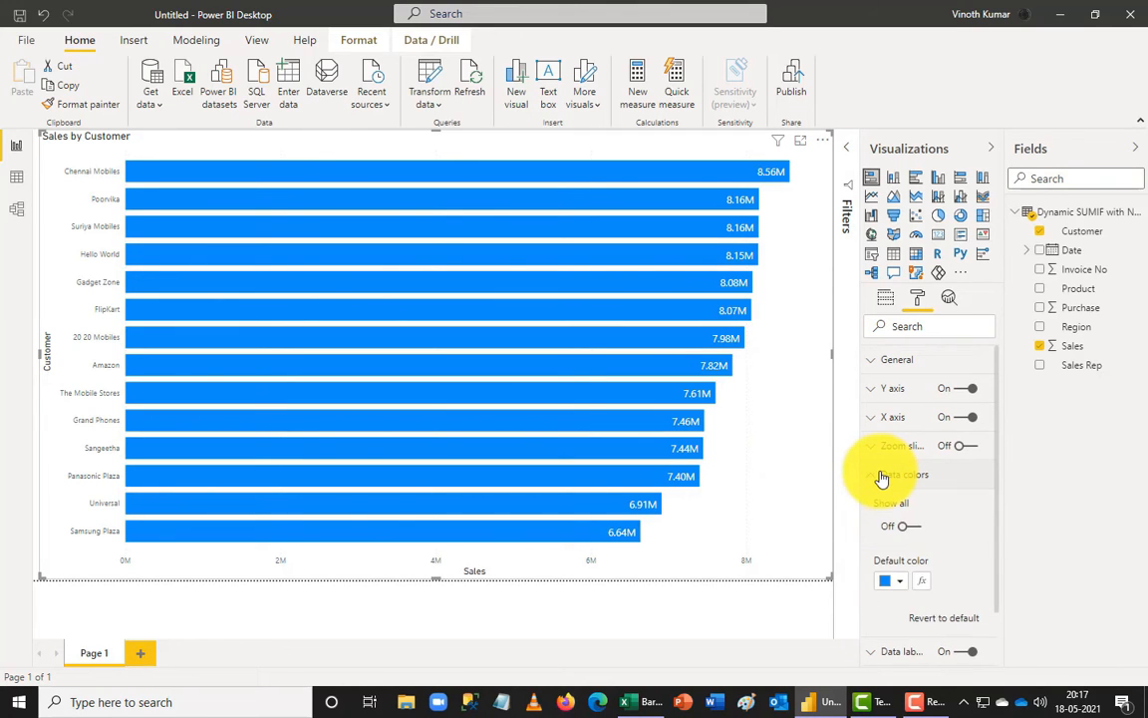
left_click(901, 582)
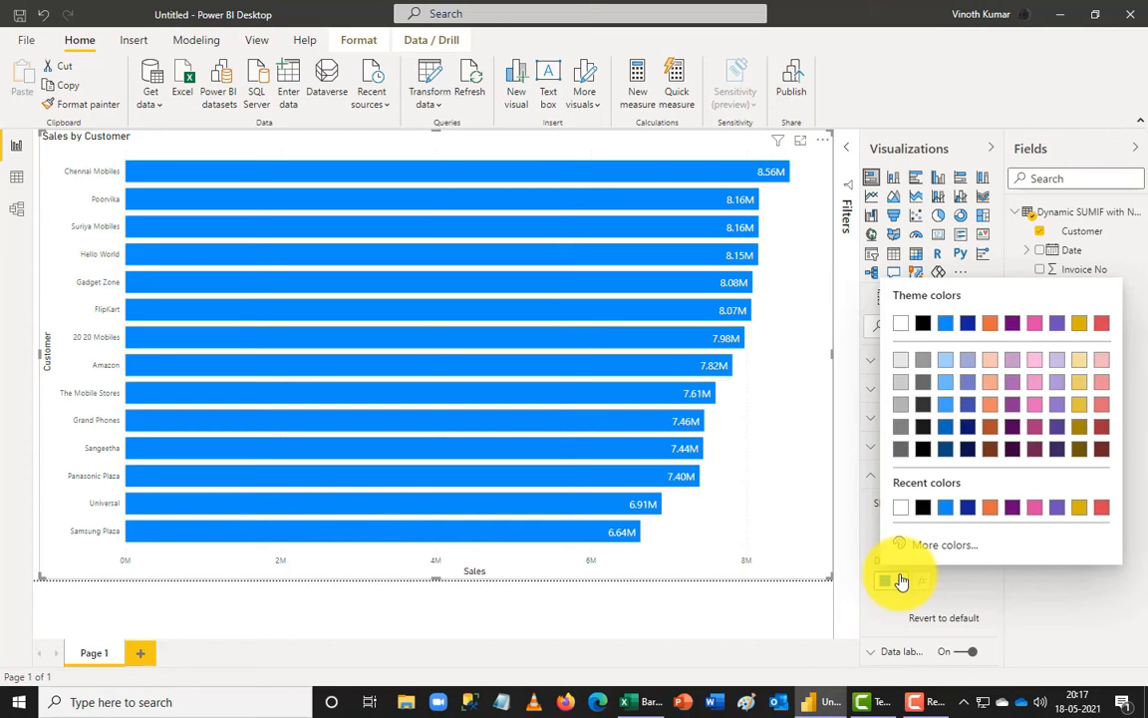
left_click(905, 390)
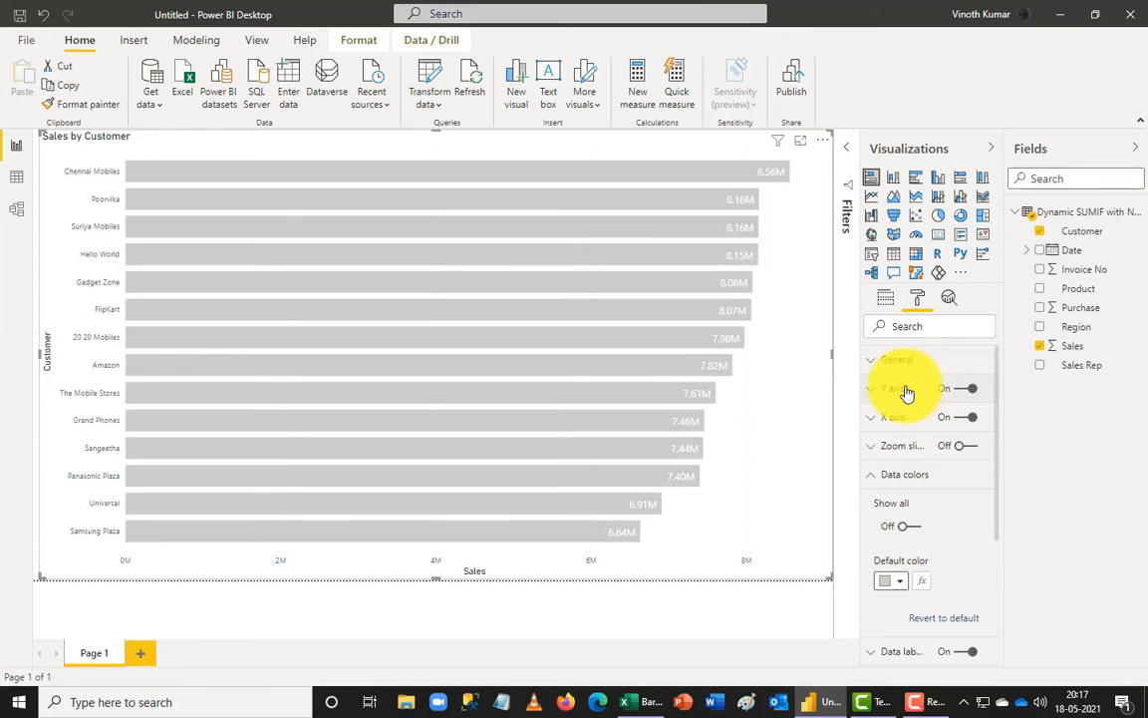
left_click(898, 583)
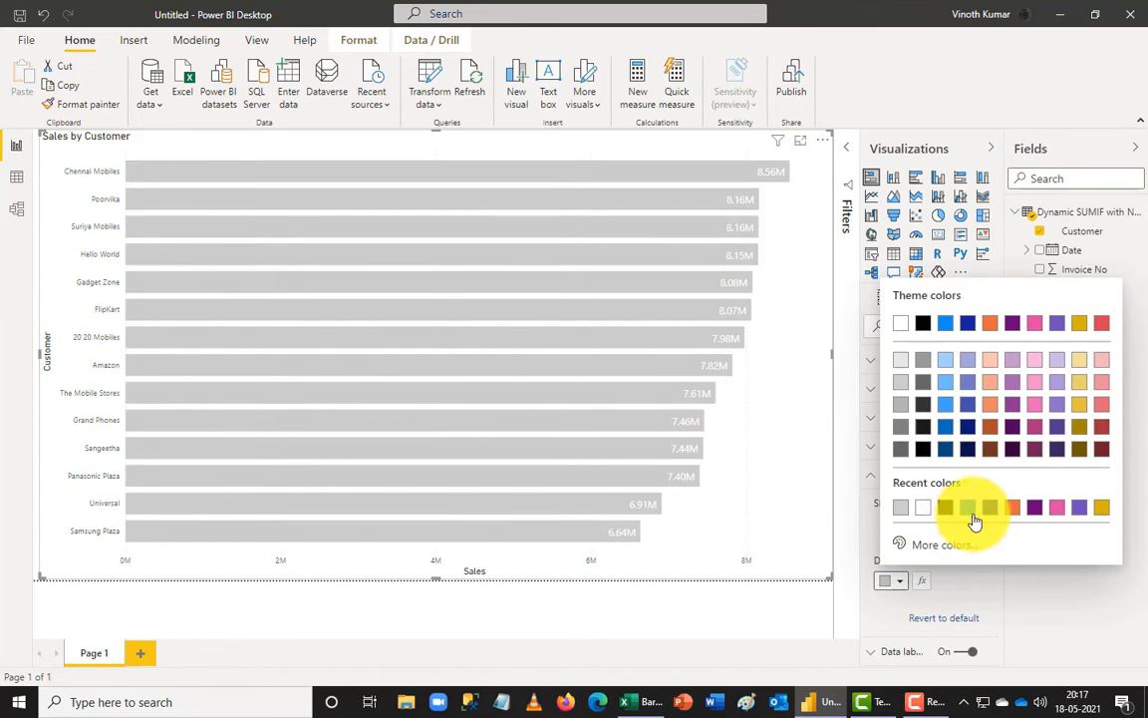
left_click(995, 510)
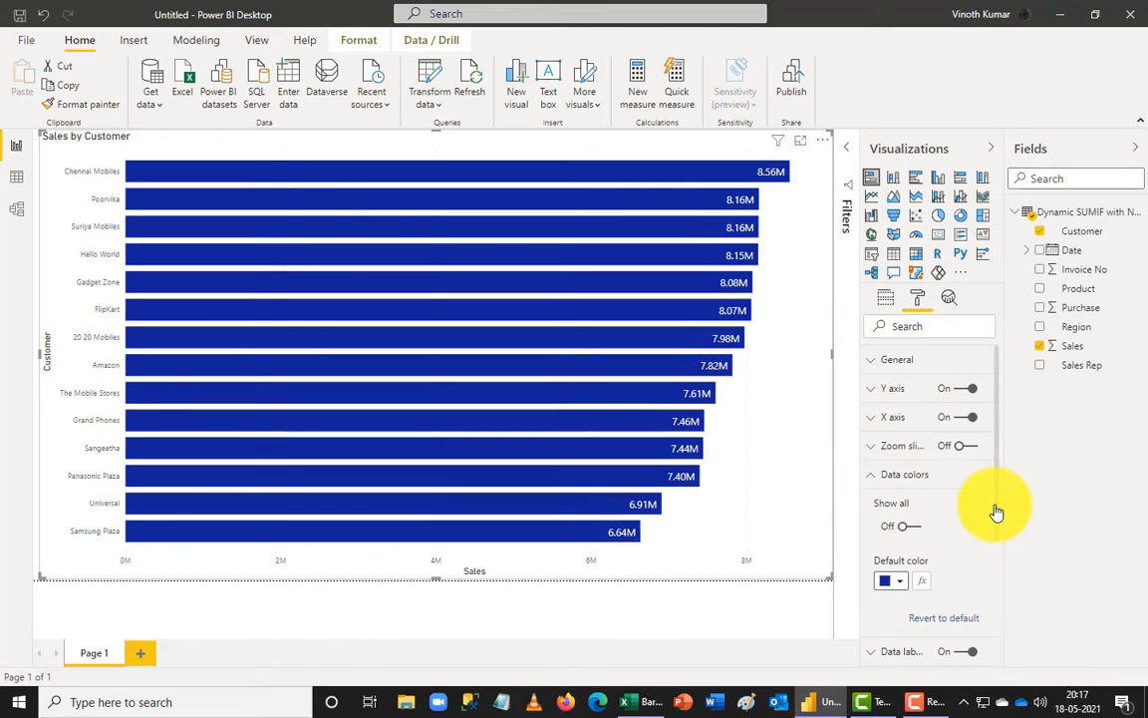
left_click(902, 587)
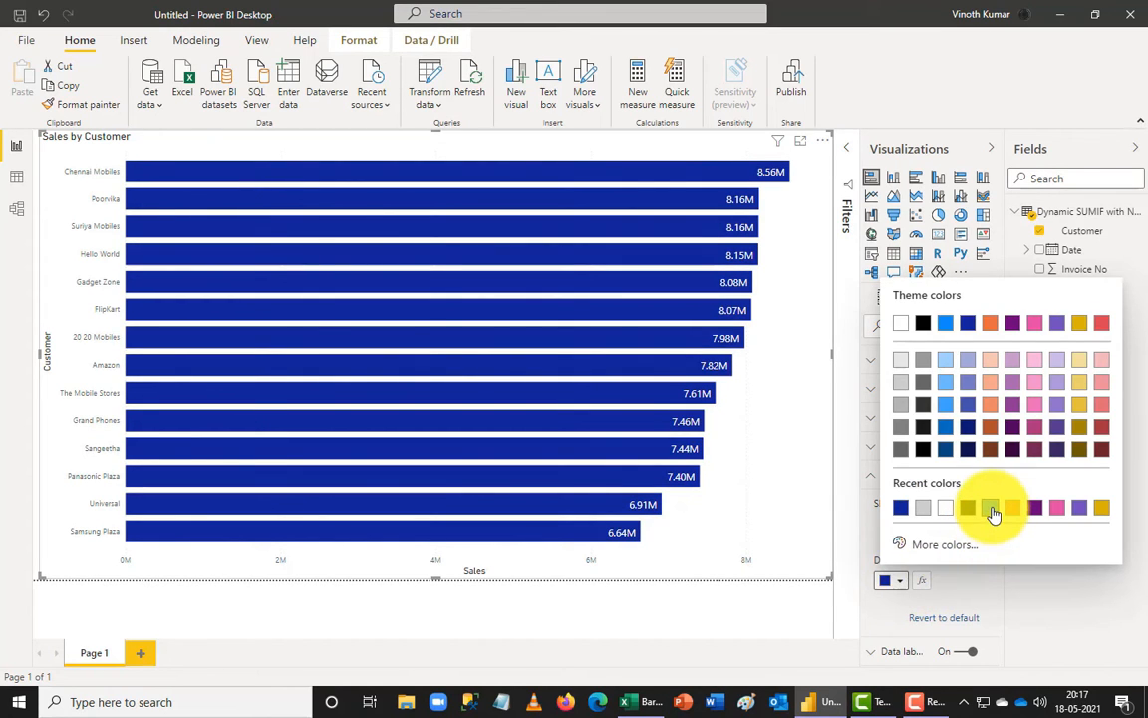
left_click(993, 514)
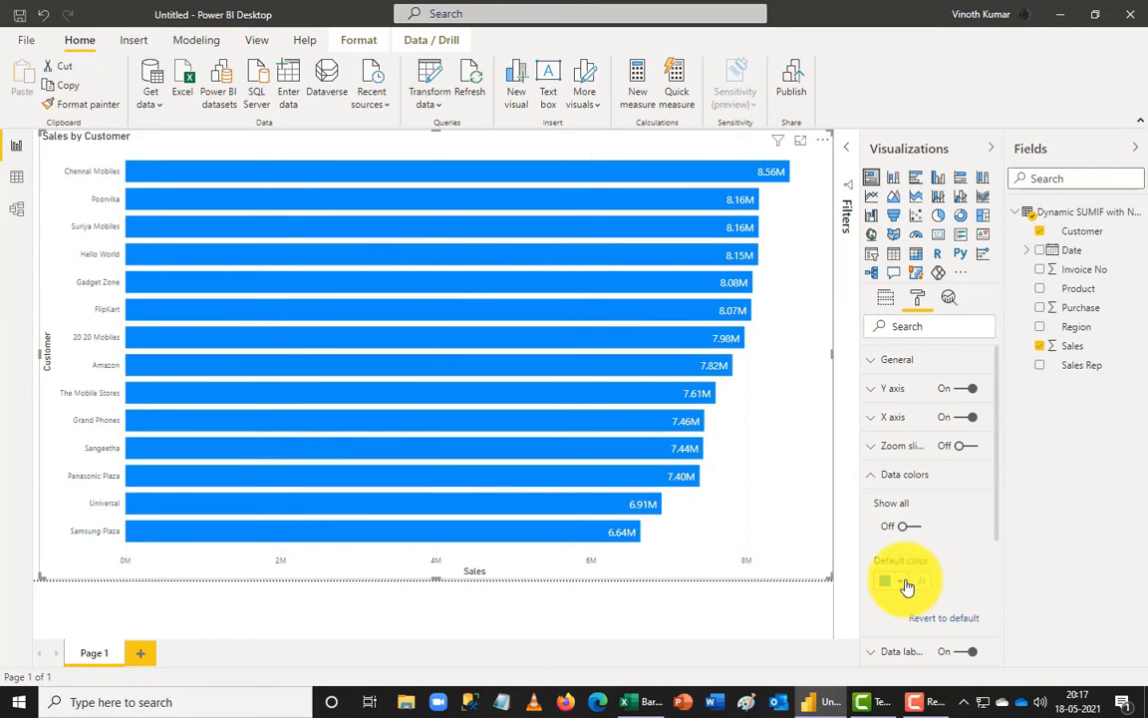
left_click(905, 585)
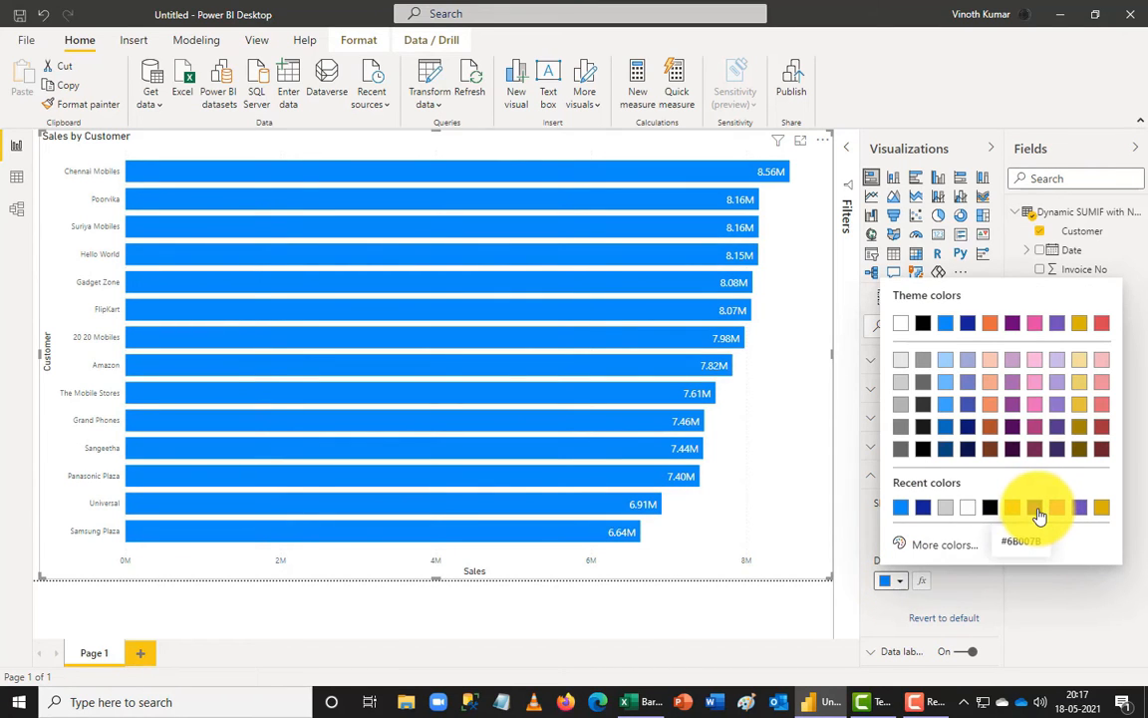
left_click(1036, 510)
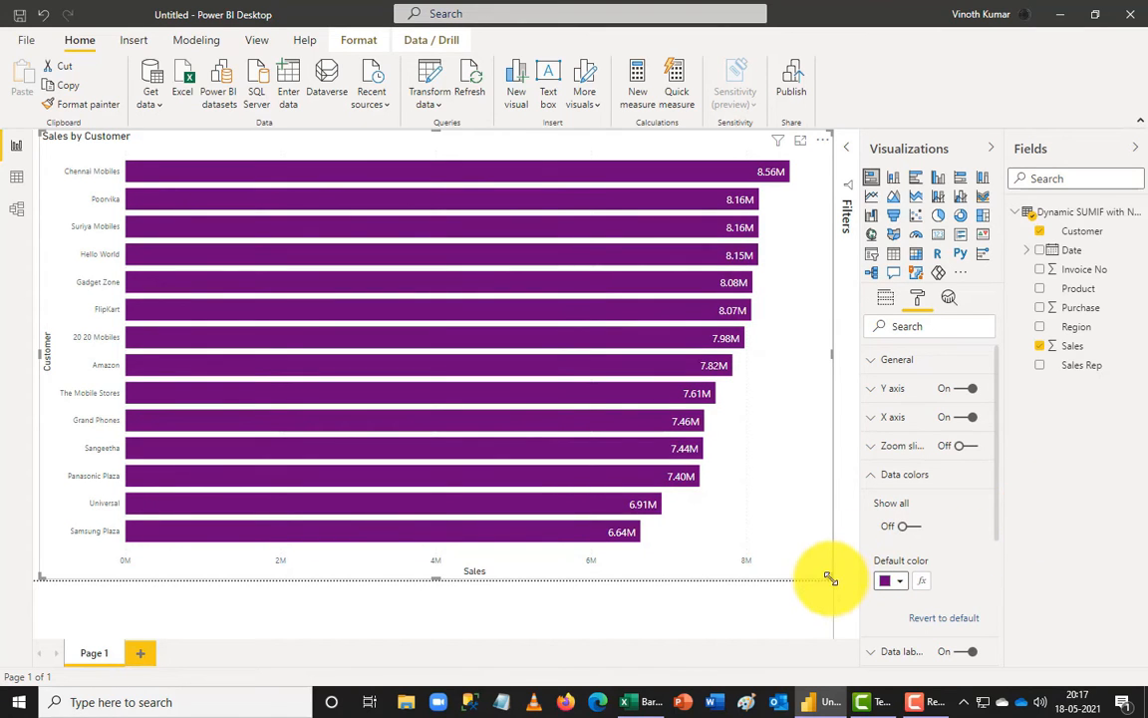
Step: Shrink the Sales by Customer chart to about half the page width and position it against the page's left edge
left_click_drag(830, 577, 480, 551)
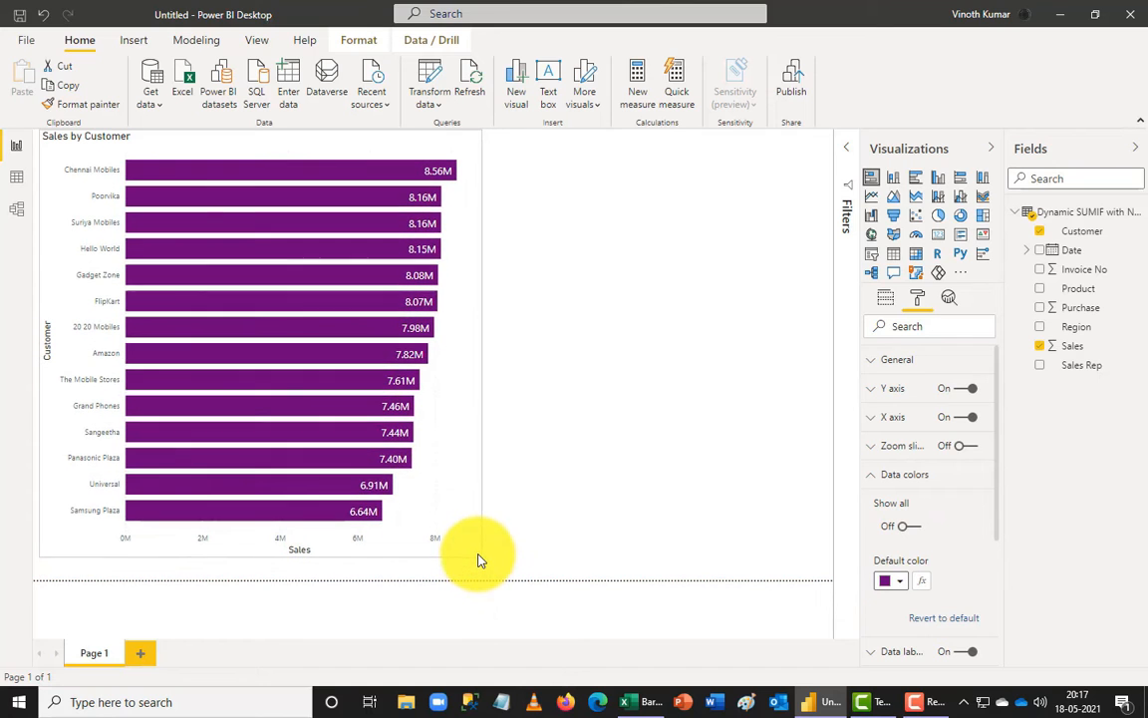
left_click_drag(453, 158, 448, 180)
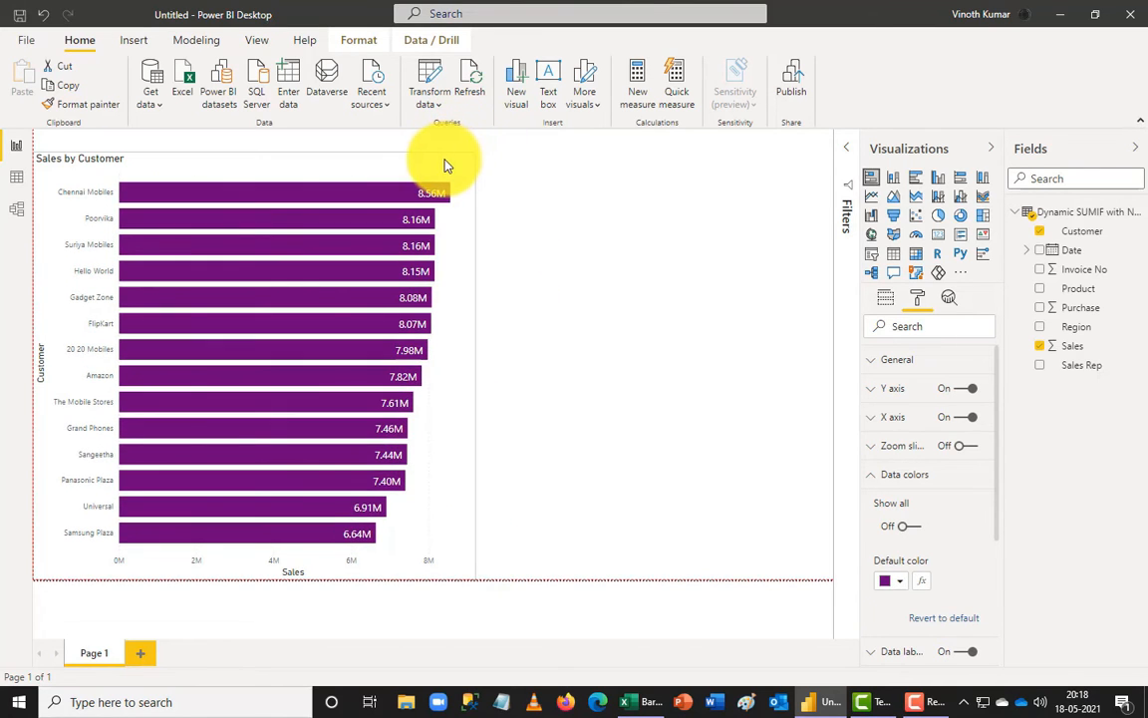
key("ctrl+z")
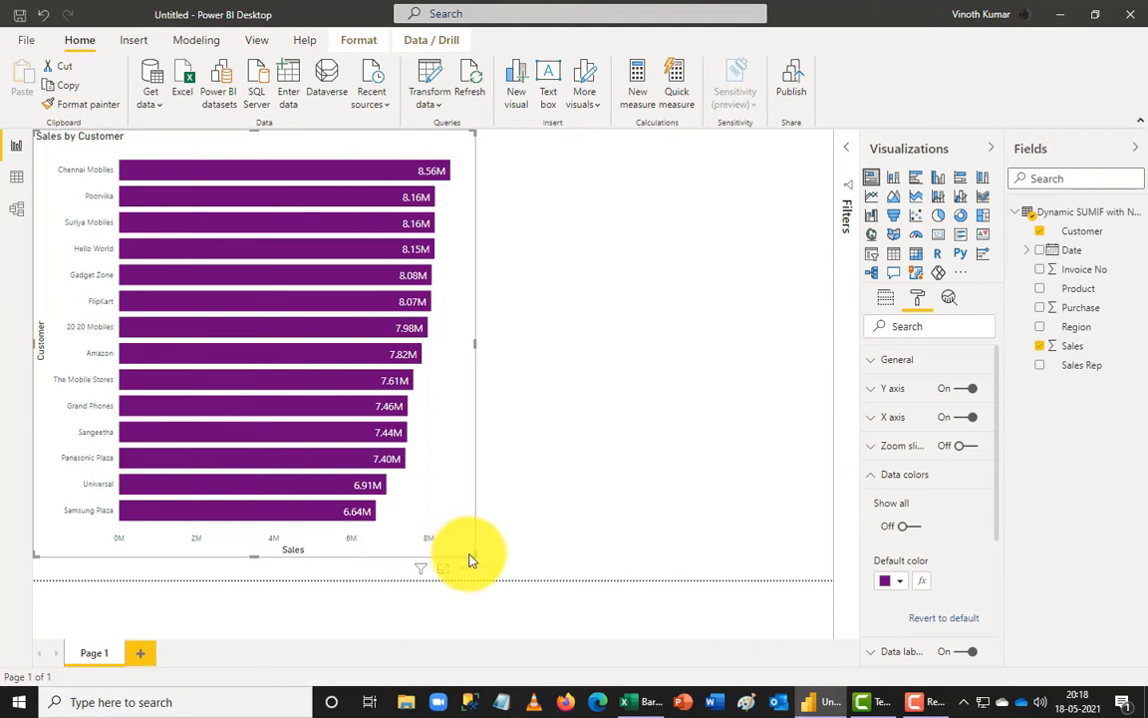
left_click_drag(465, 555, 444, 521)
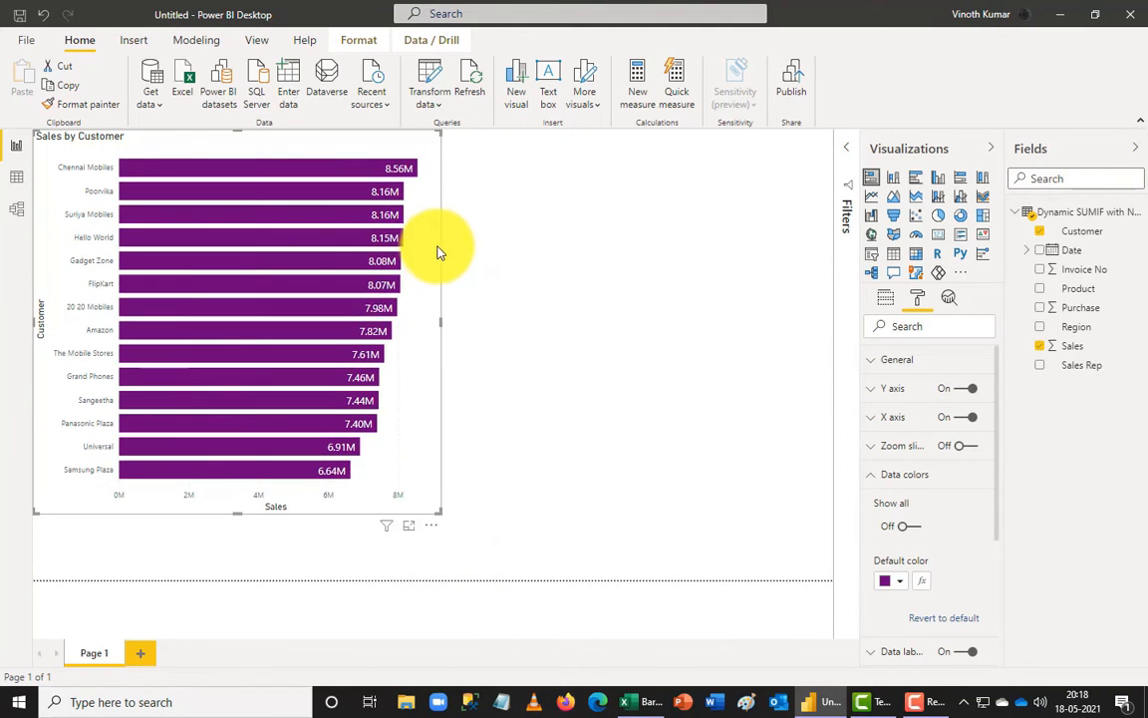
left_click_drag(441, 249, 441, 272)
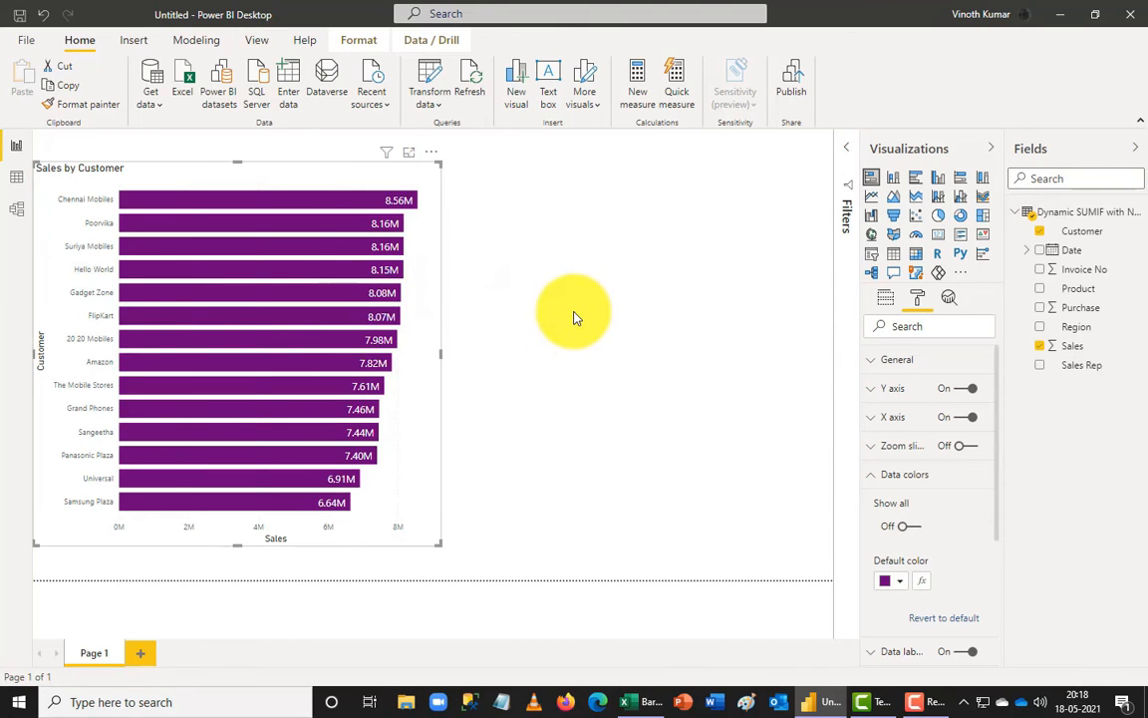
Step: Place a copy of the Sales by Customer chart beside the original and convert it to a clustered bar chart split by Product
key("ctrl+c")
key("ctrl+v")
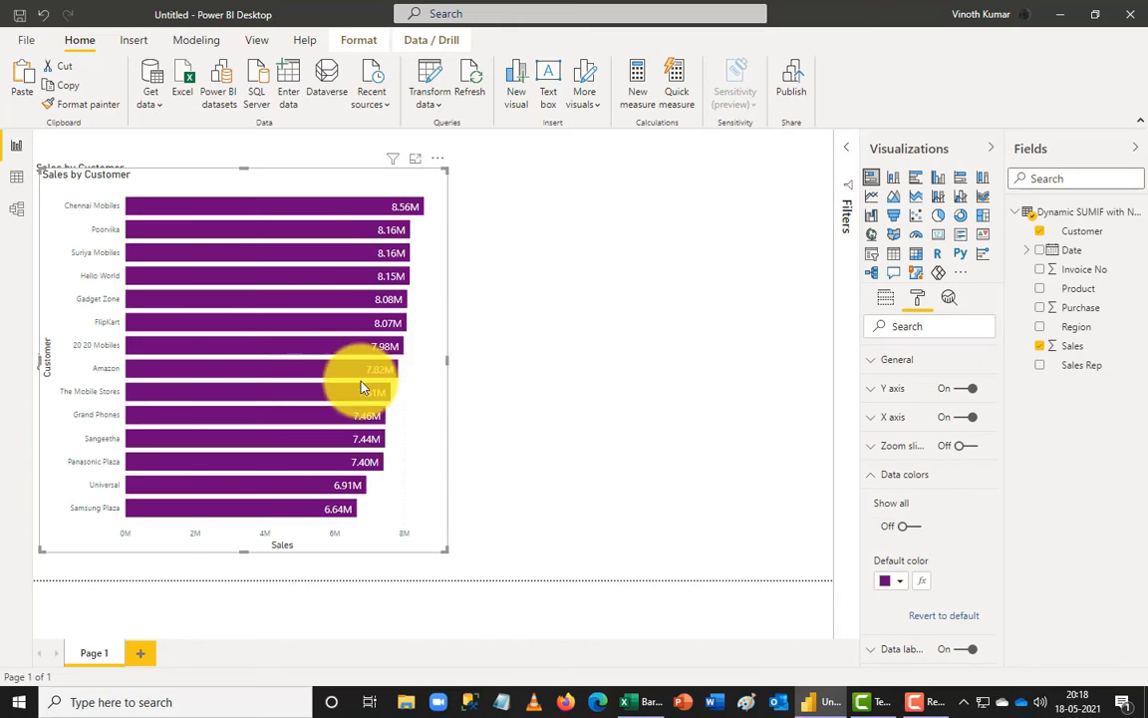
left_click_drag(423, 416, 816, 415)
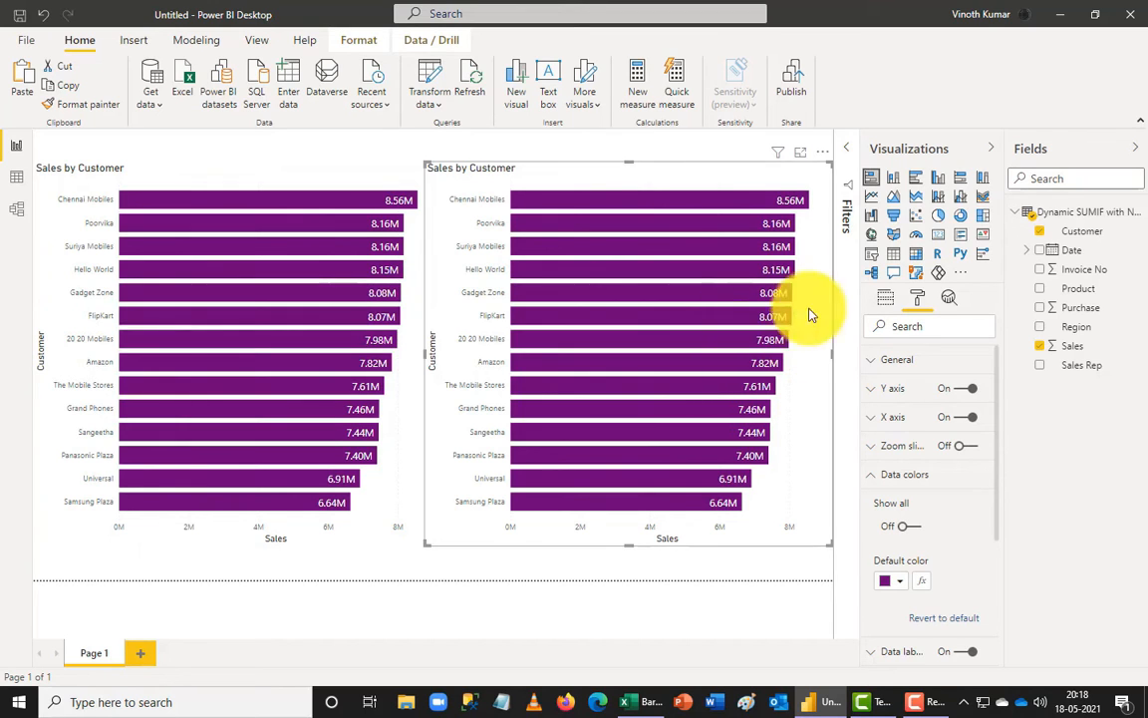
left_click(922, 186)
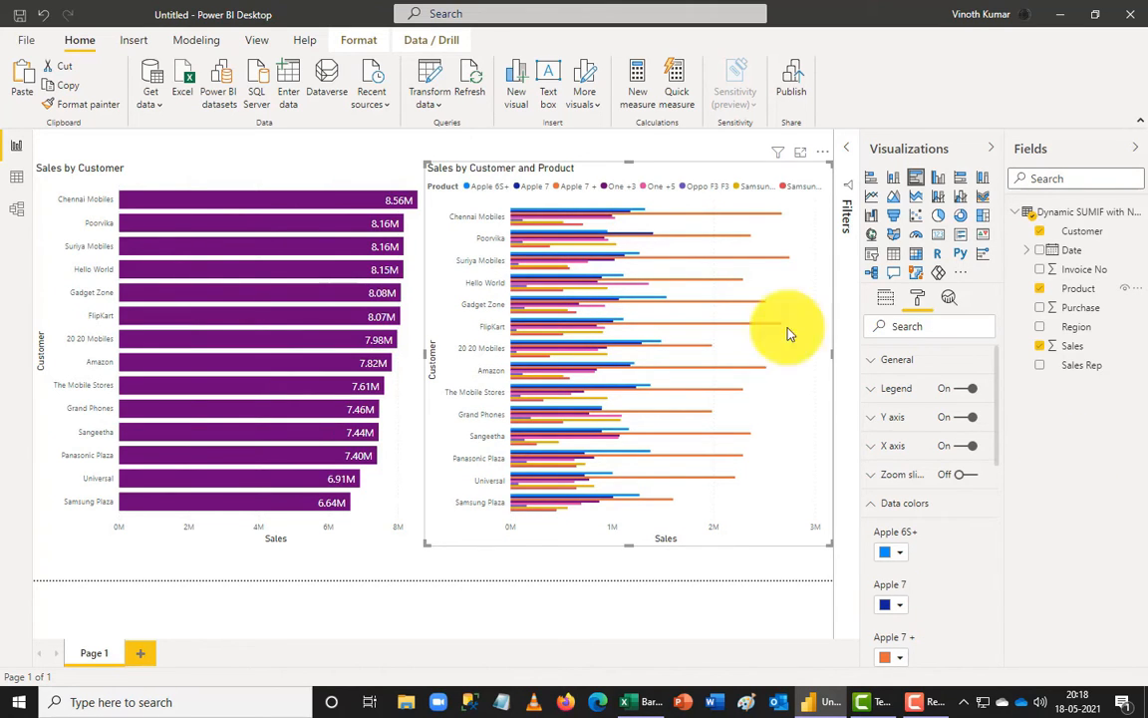
Step: Add Product to the original stacked bar chart to compare the two chart types, and remove it again
left_click(385, 170)
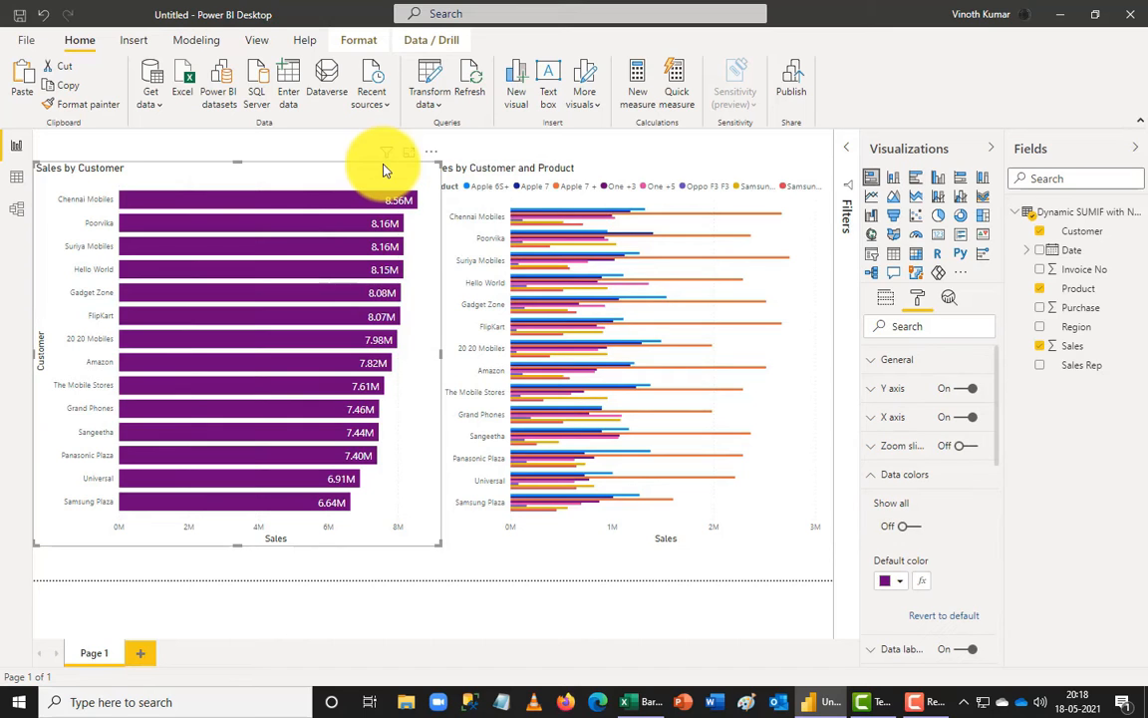
left_click(1041, 290)
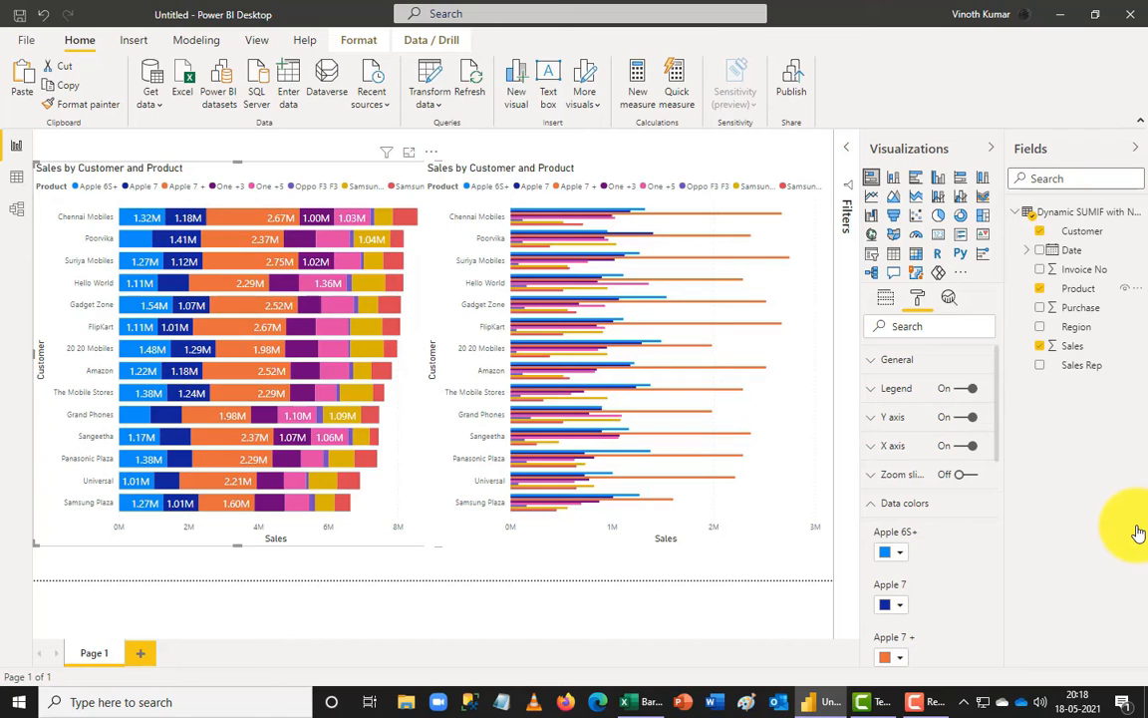
left_click(1041, 289)
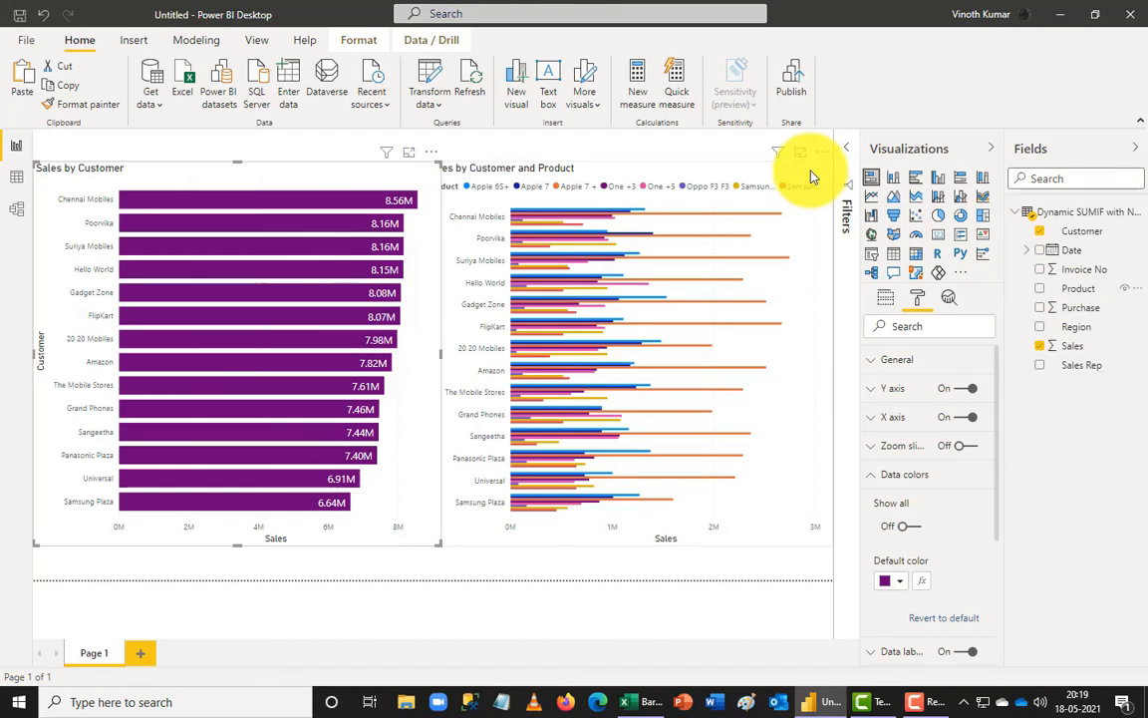
Step: Remove Product from the clustered bar chart, leaving only Customer and Sales in it
left_click(810, 176)
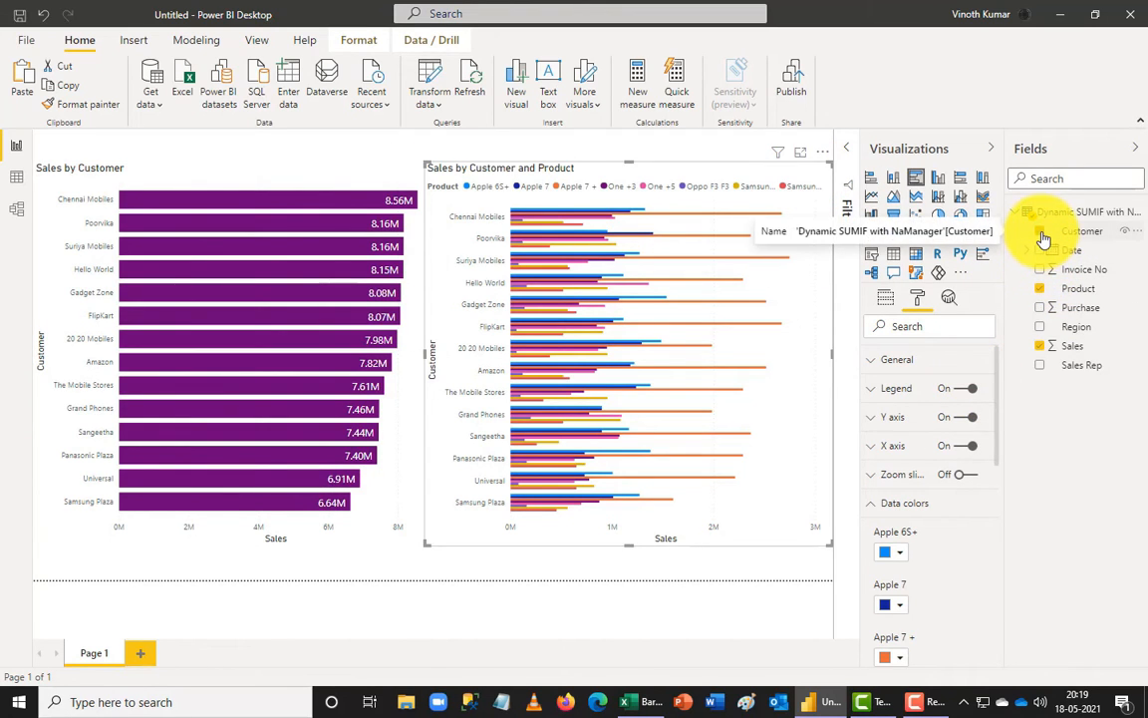
left_click(1040, 289)
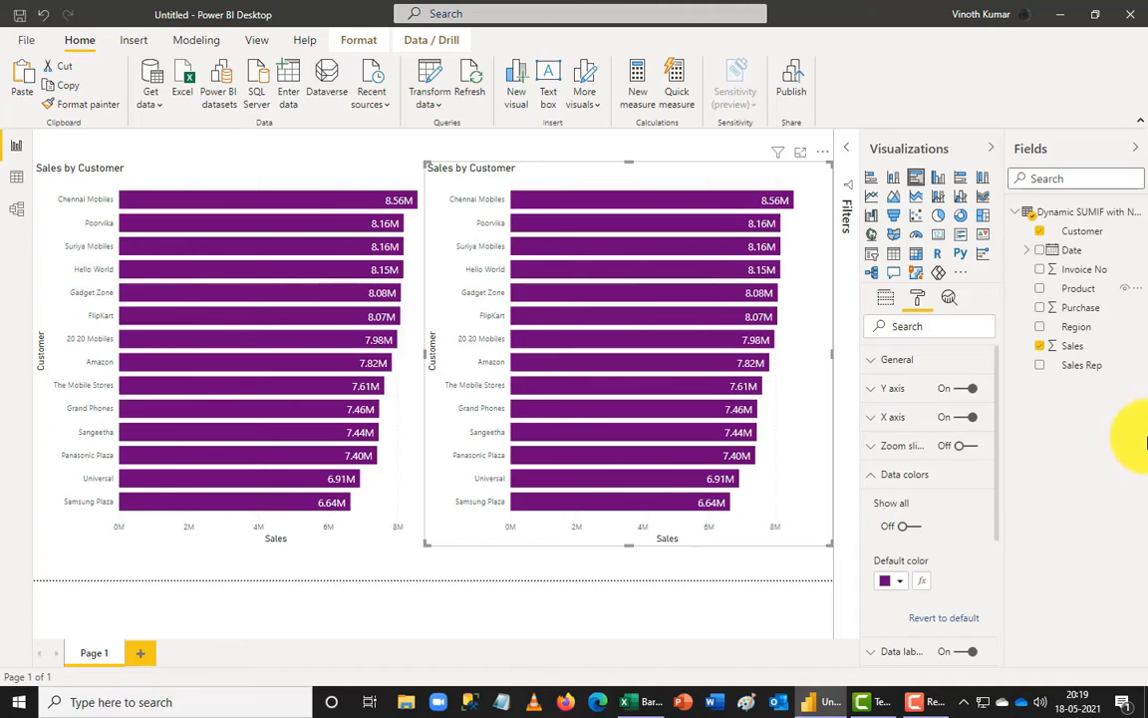
Step: Replace the Customer field with Product in the clustered bar chart, keeping Sales as its value
left_click(1041, 233)
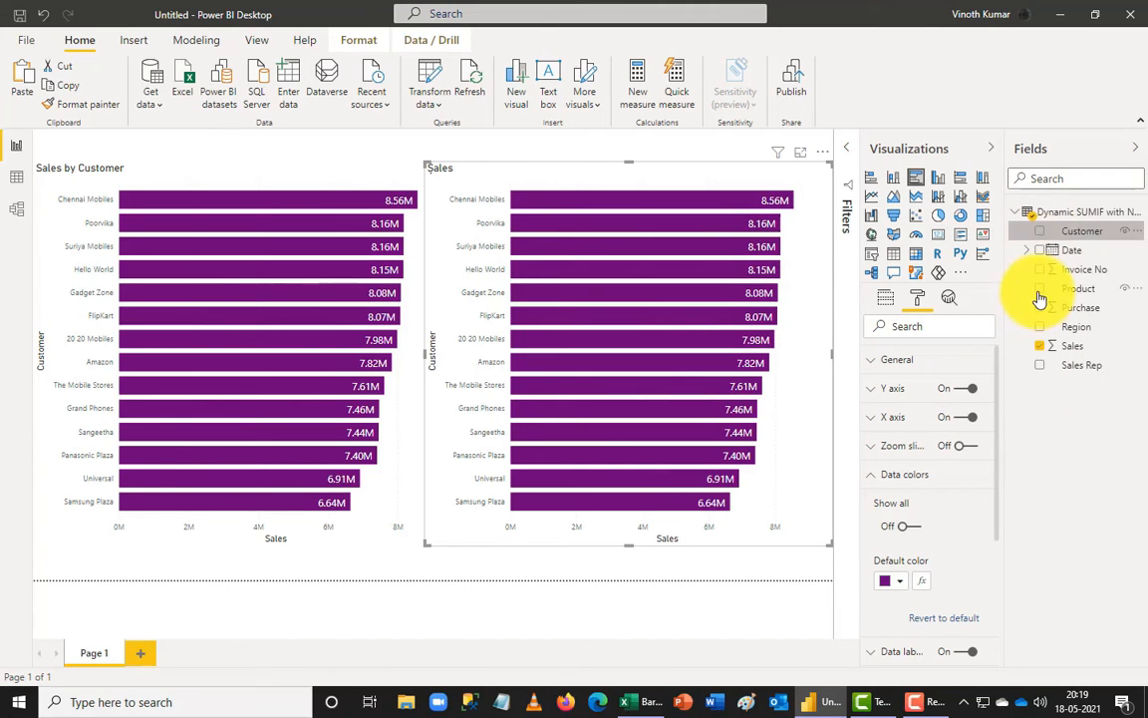
left_click(1040, 291)
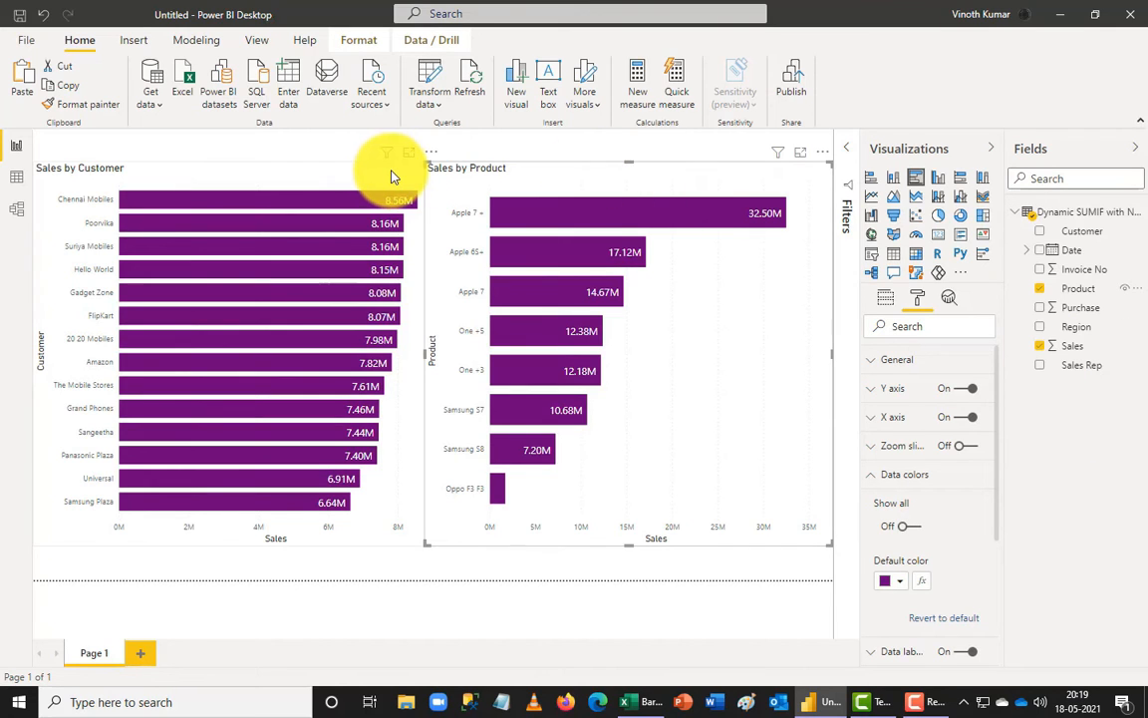
Step: Sort the Sales by Customer chart in ascending order, using Customer as the sort field
left_click(431, 158)
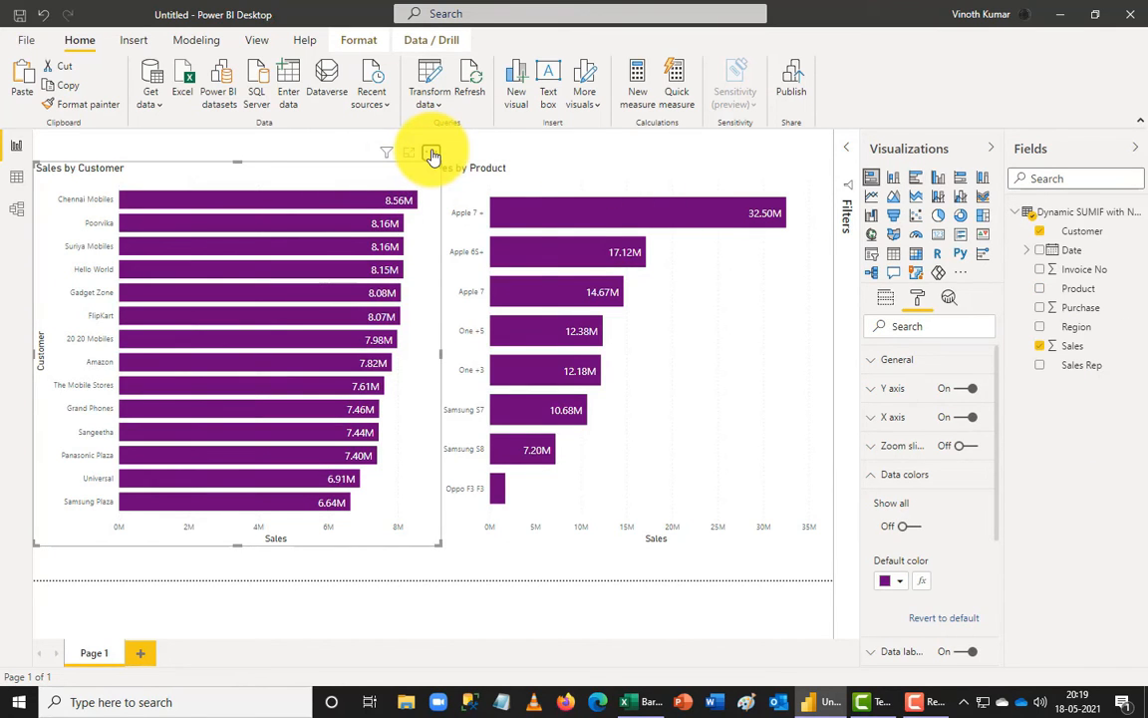
left_click(433, 154)
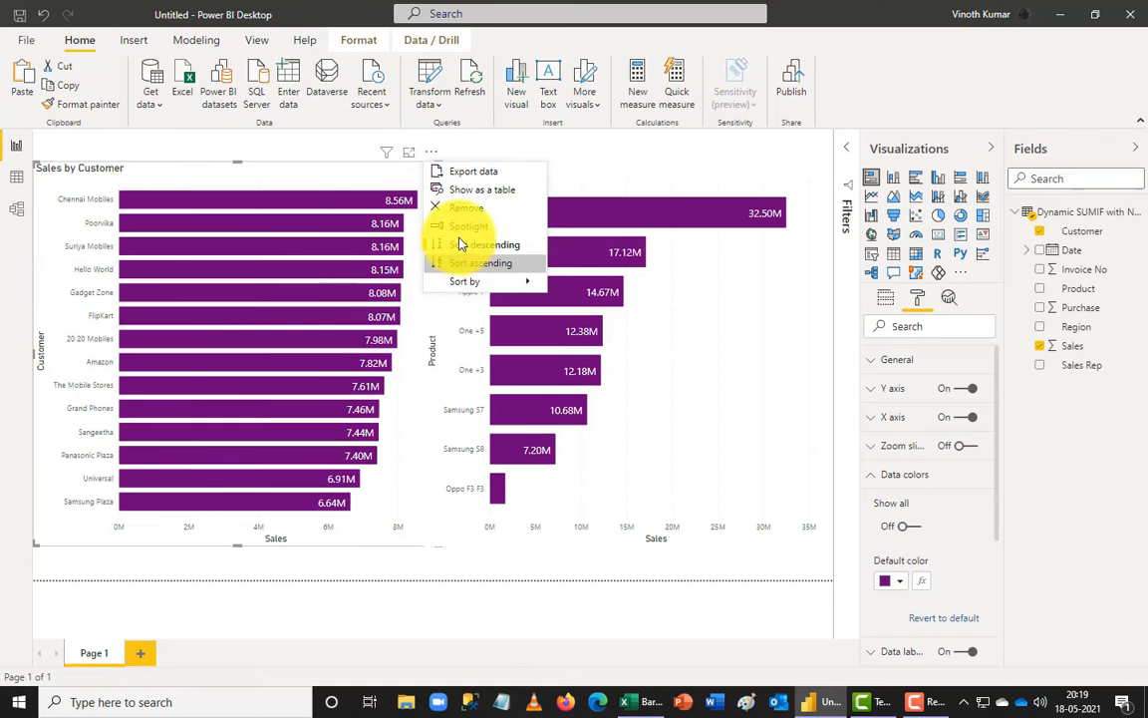
left_click(455, 263)
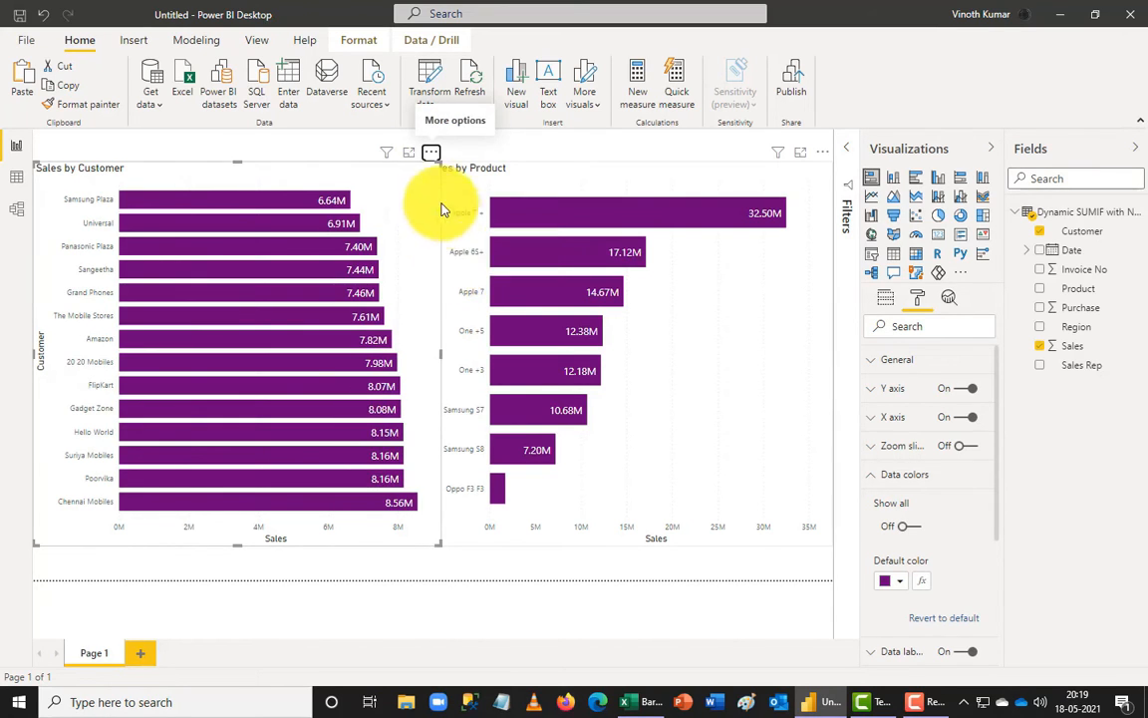
left_click(430, 154)
mouse_move(481, 282)
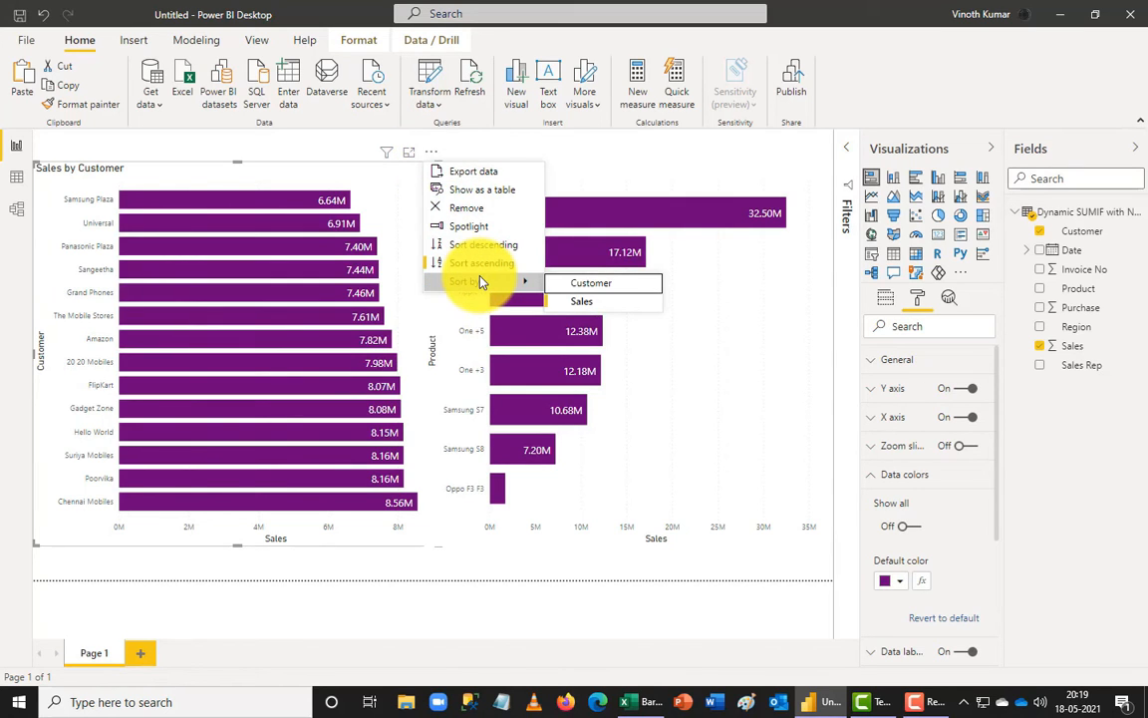
left_click(566, 285)
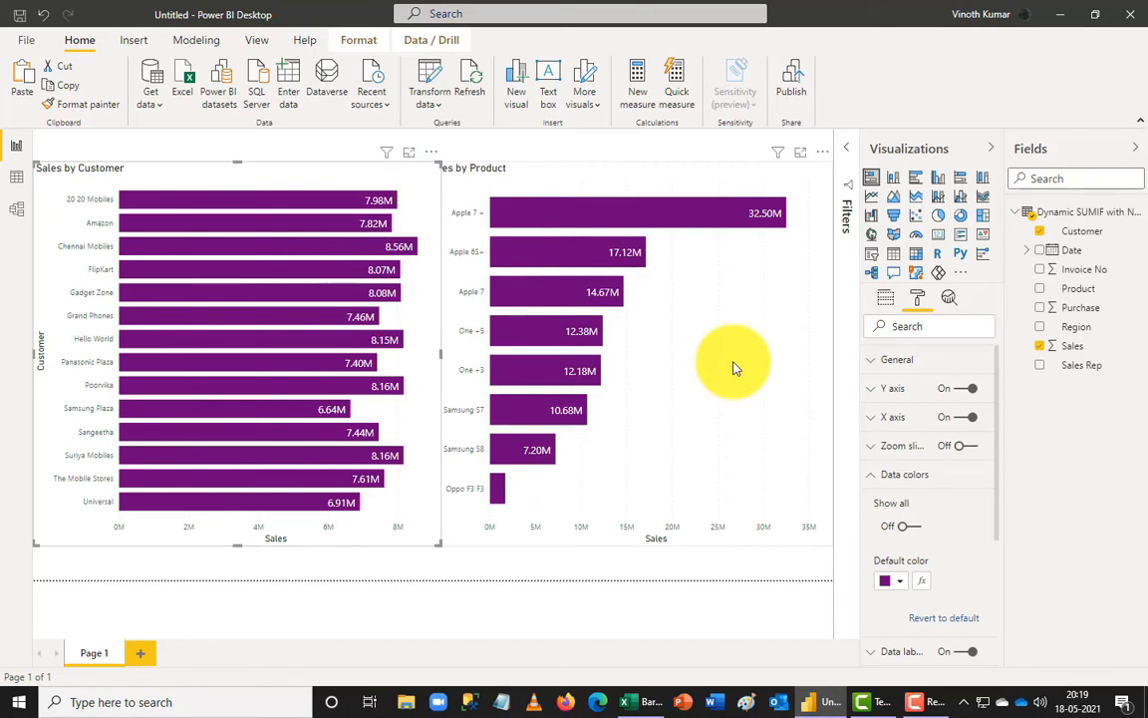
Step: Sort the Sales by Product chart by Product in ascending order
left_click(826, 153)
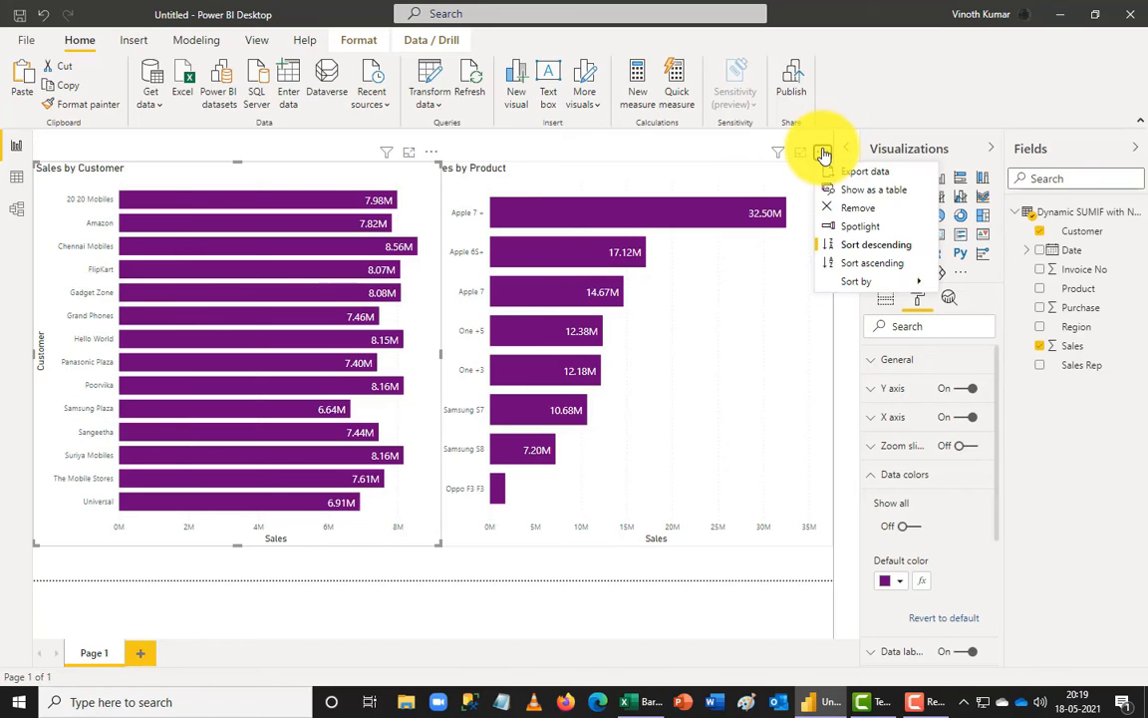
mouse_move(885, 290)
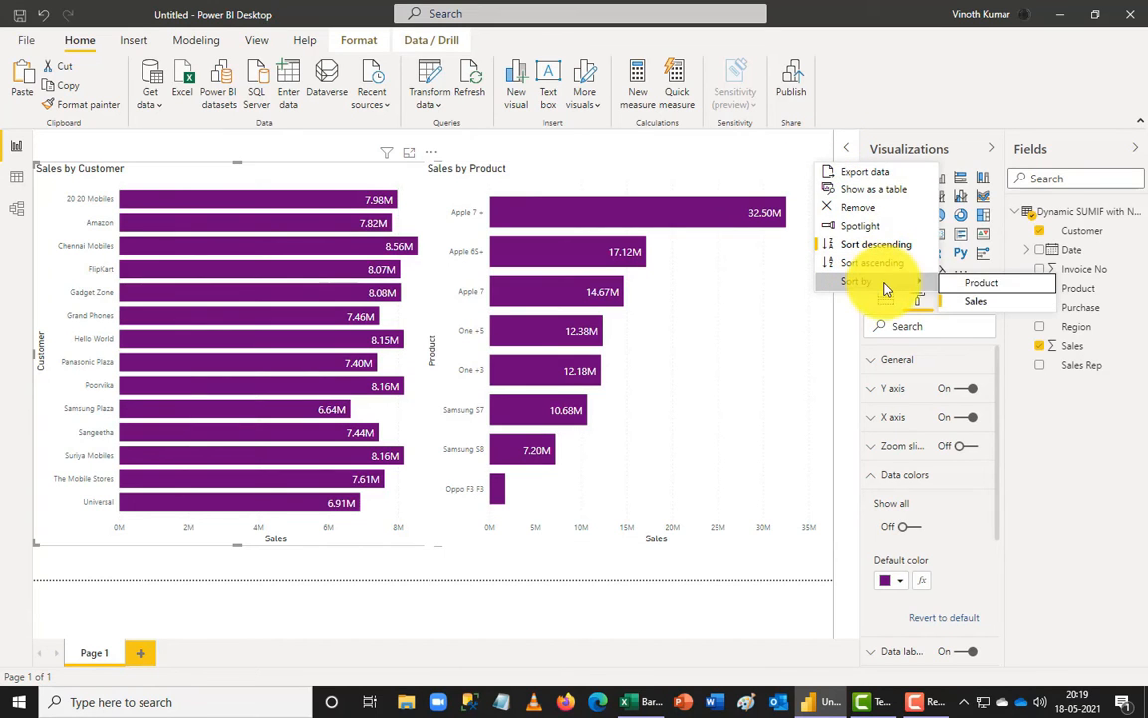
left_click(963, 285)
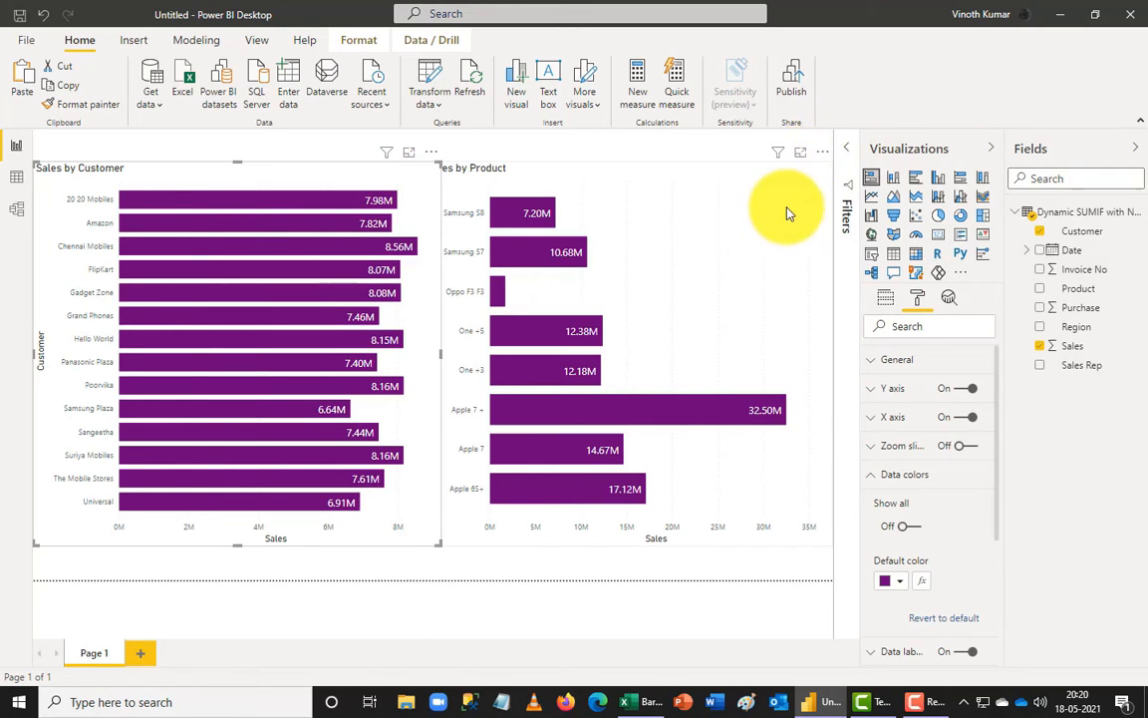
left_click(823, 154)
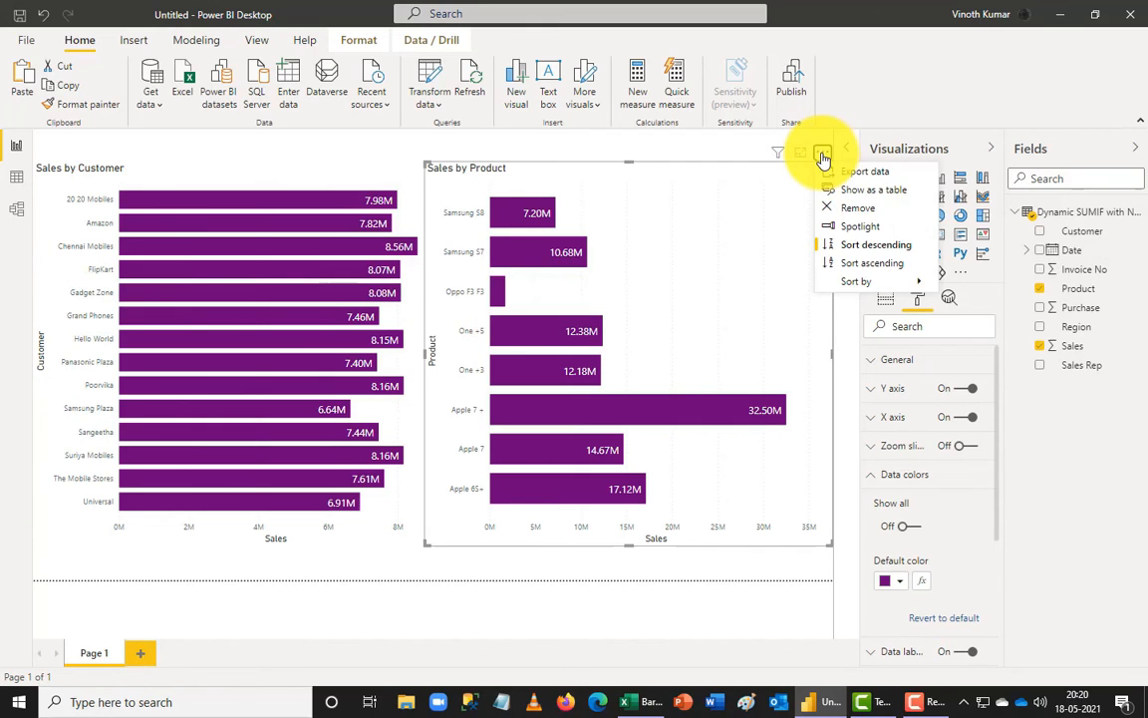
left_click(851, 265)
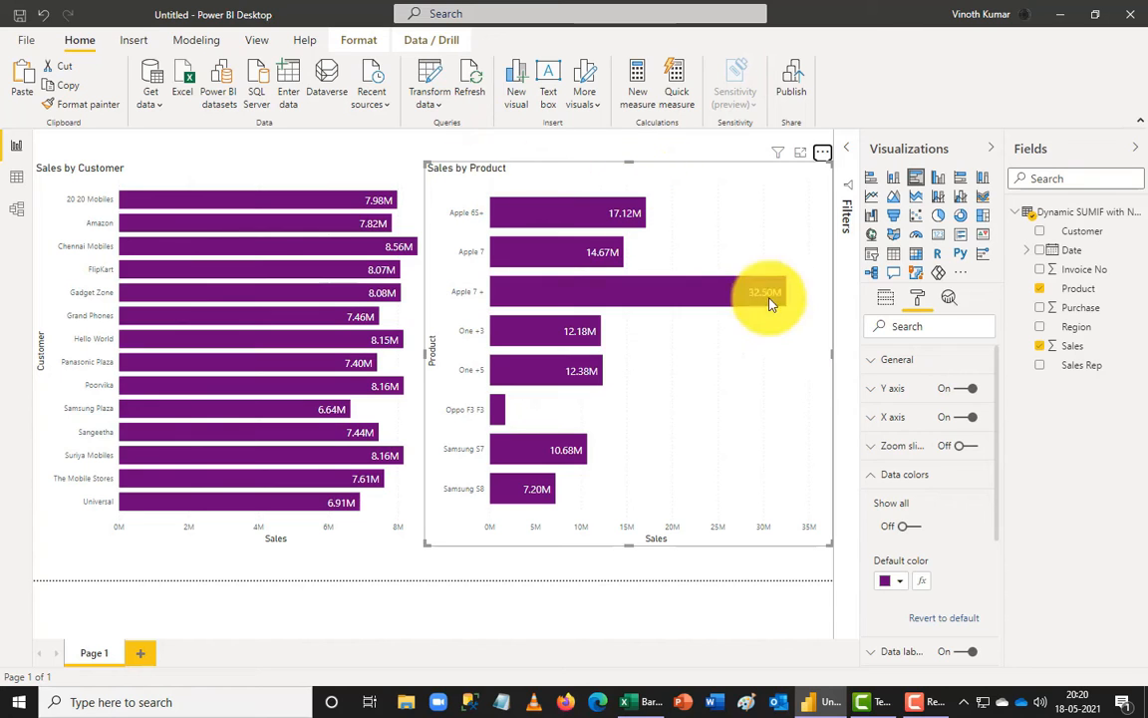
Step: Centre the title of the Sales by Product chart
left_click(955, 474)
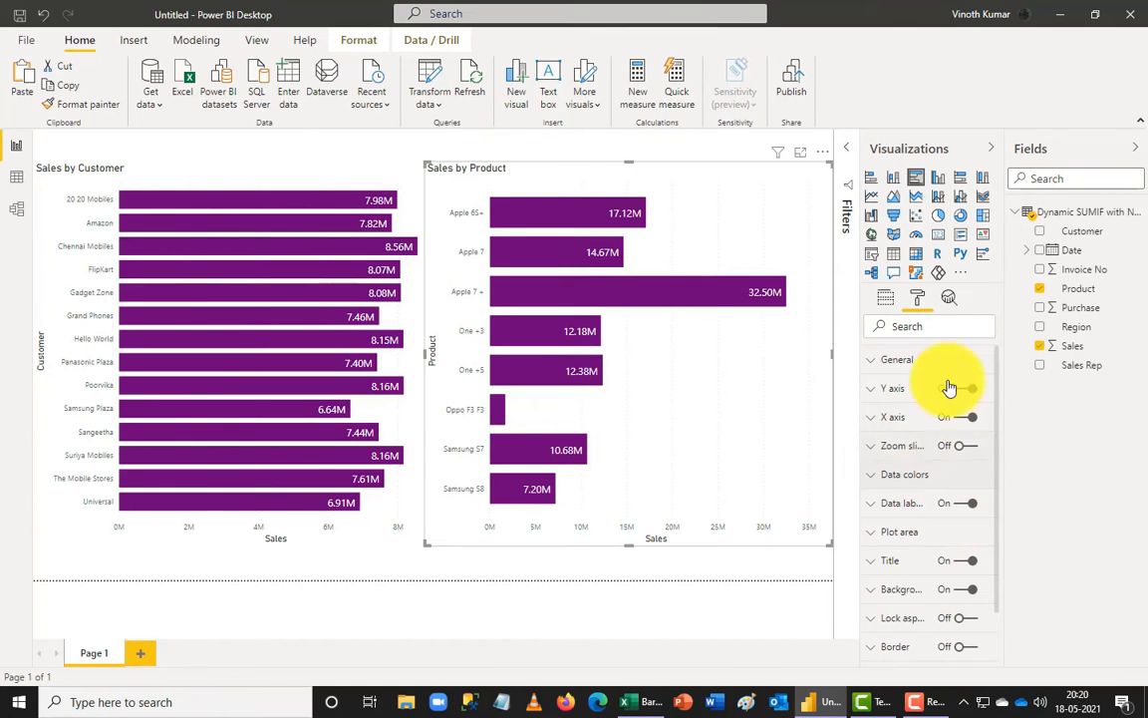
left_click(900, 570)
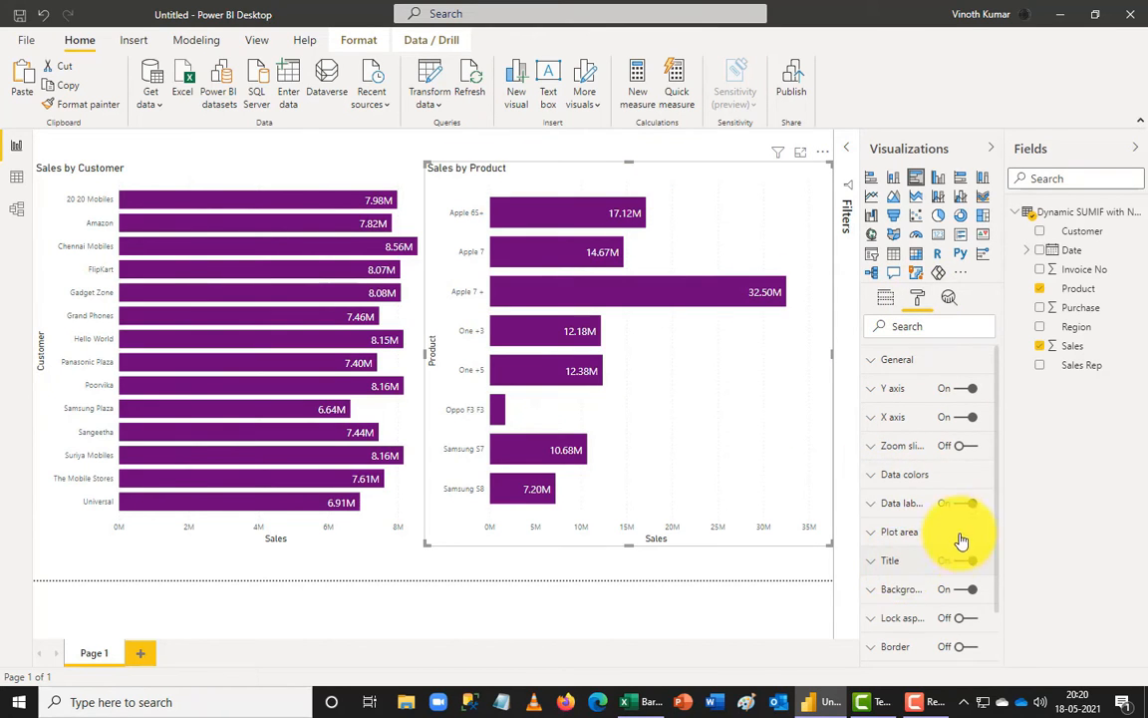
scroll(977, 513, "down", 5)
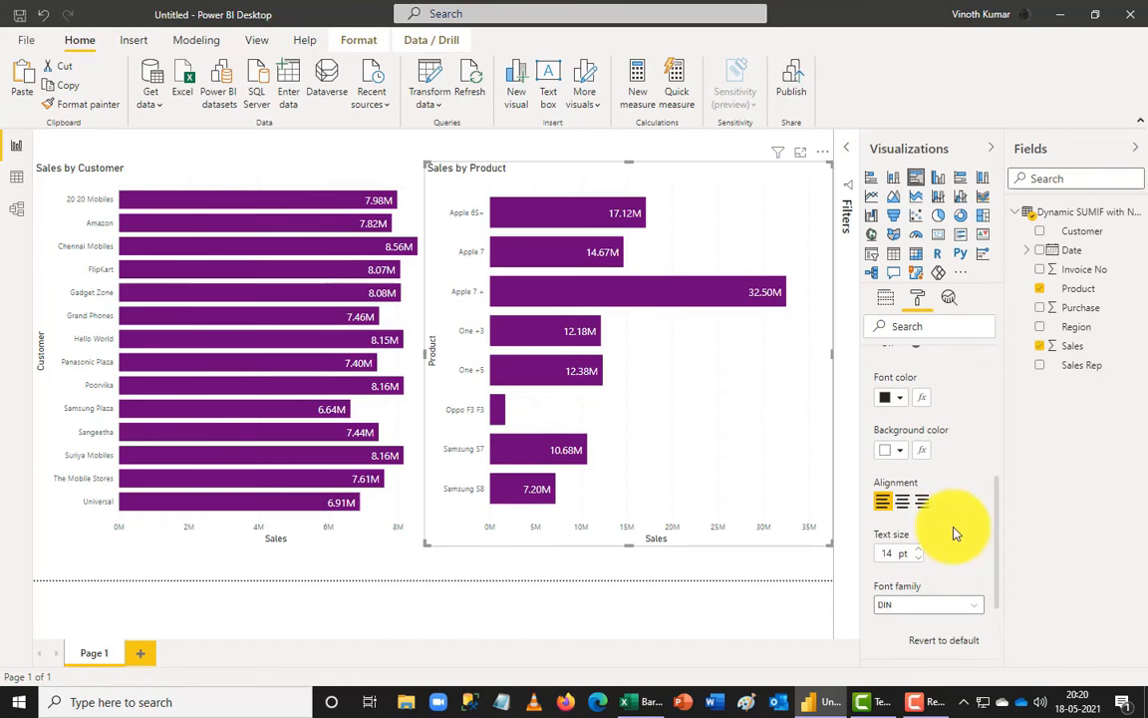
left_click(902, 503)
Step: Change the product chart's title text to "Product Sales Turnover"
scroll(970, 540, "up", 3)
scroll(970, 539, "up", 1)
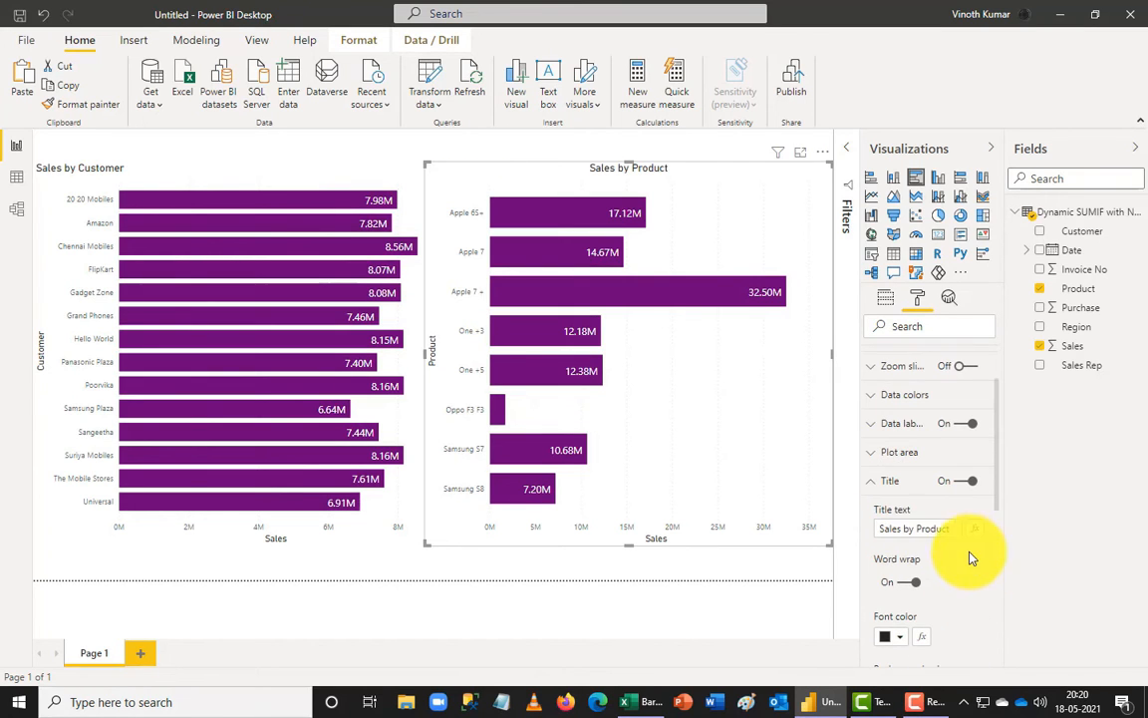
left_click_drag(956, 528, 798, 526)
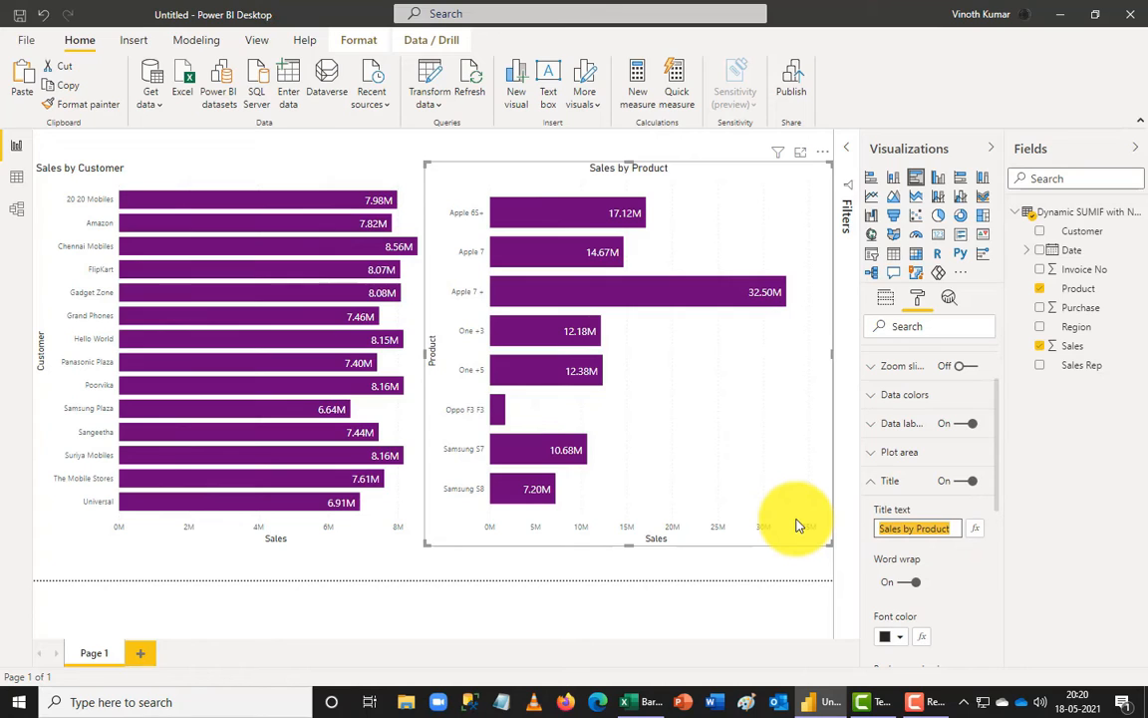
key("BackSpace")
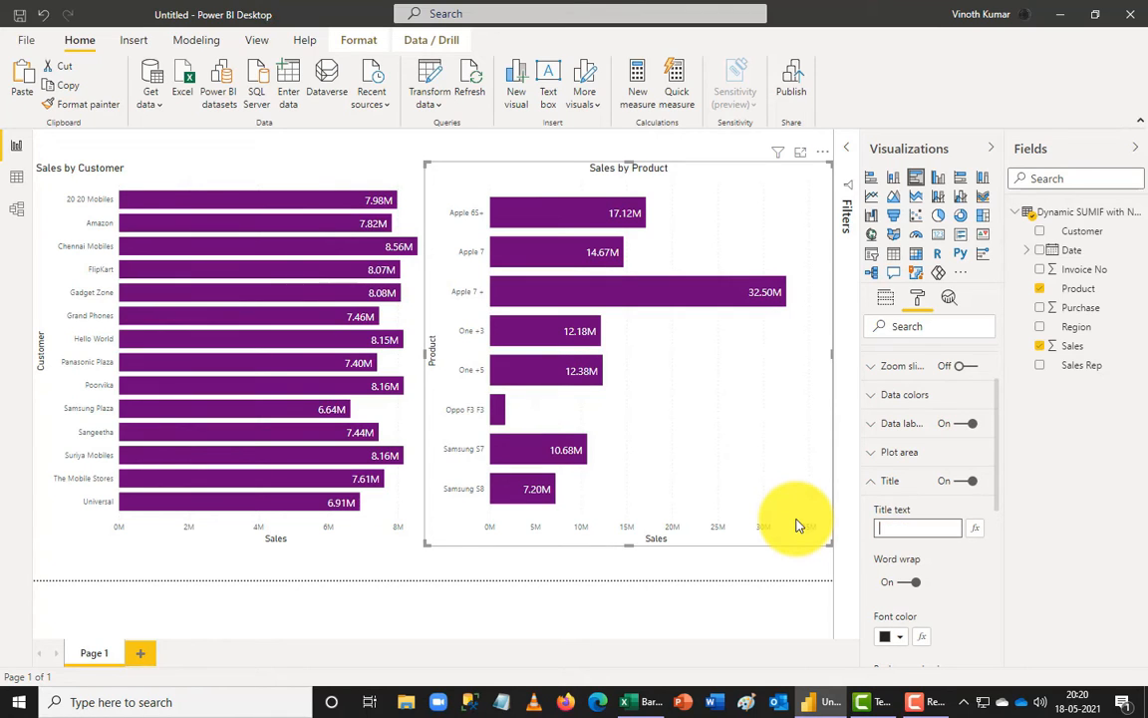
type("Product")
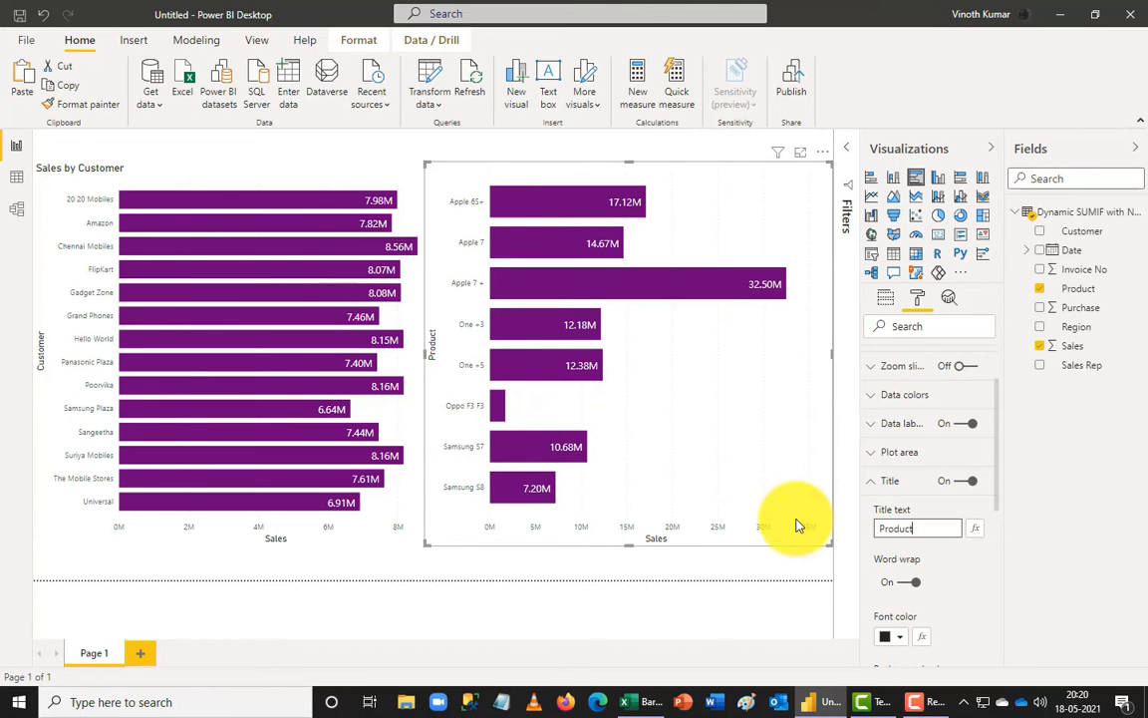
type(" Sa")
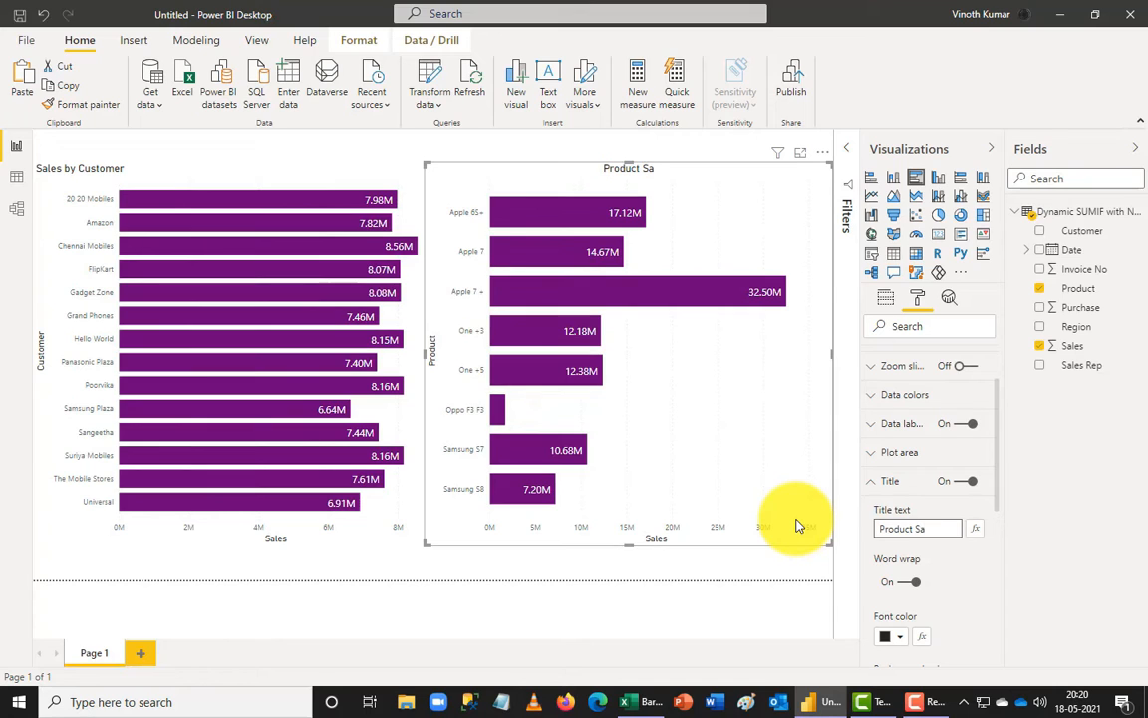
type("les Turonc")
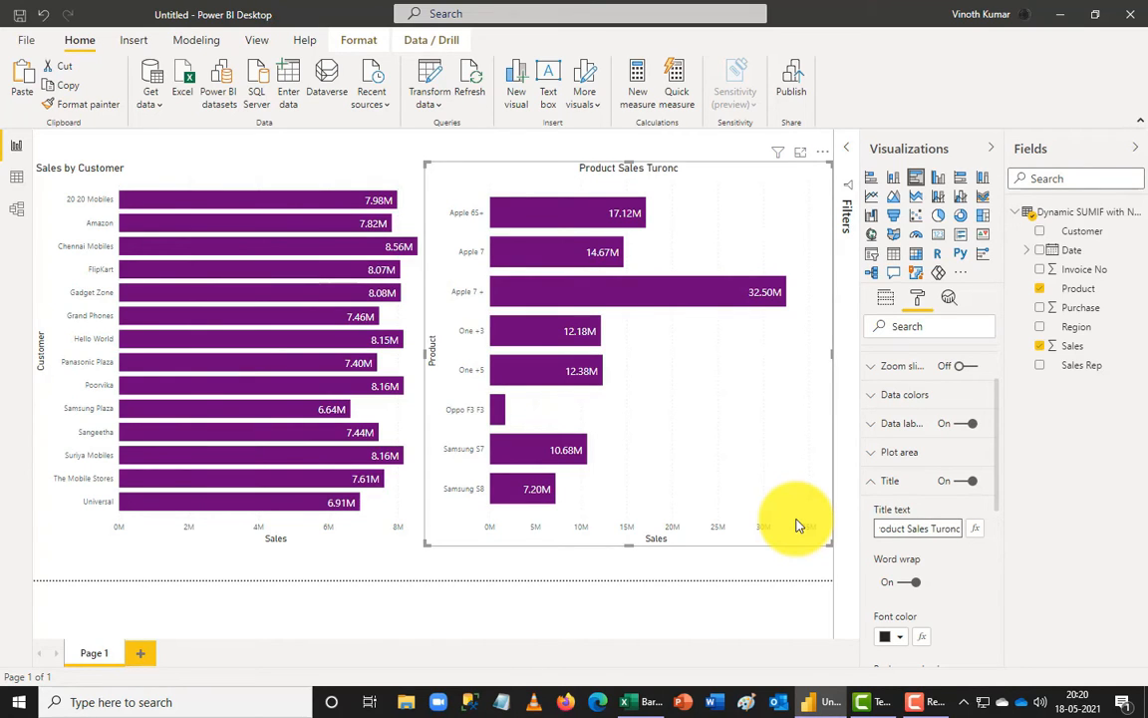
key("BackSpace")
key("BackSpace")
key("BackSpace")
type("no")
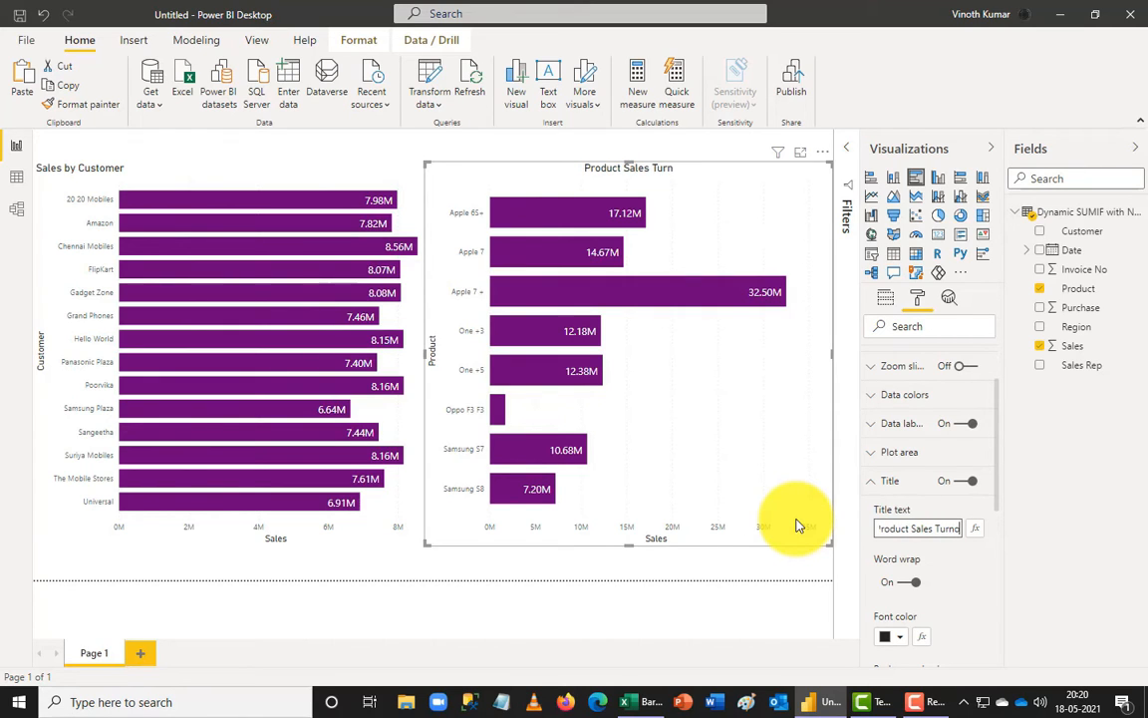
type("ver")
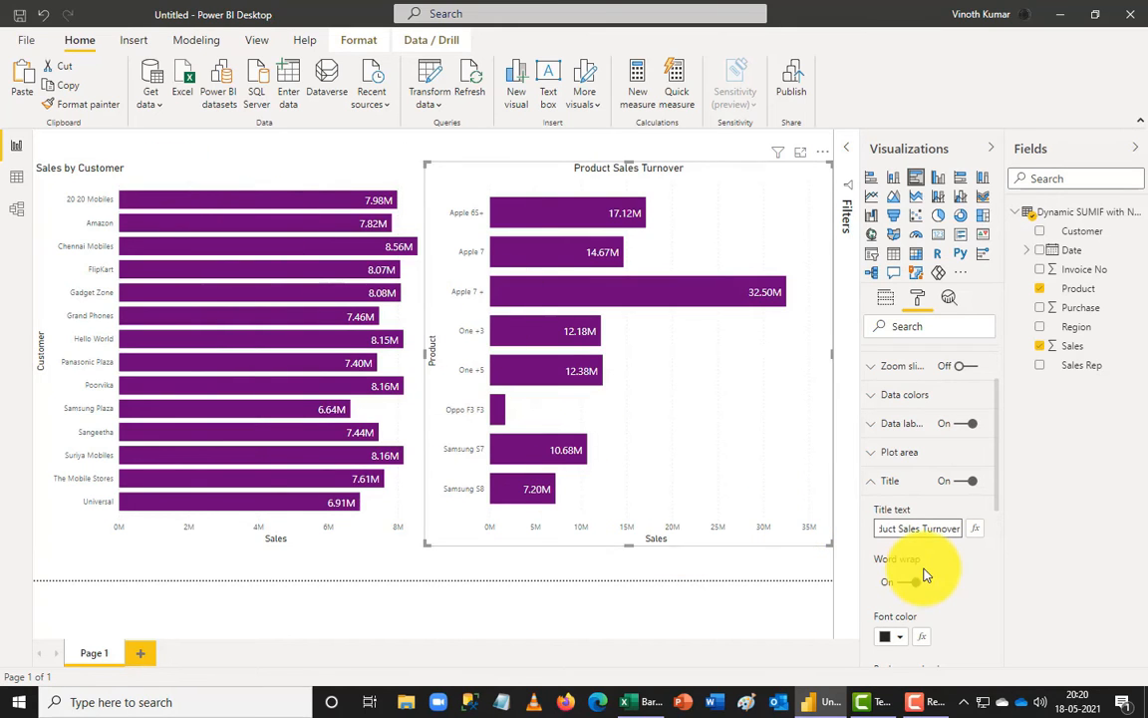
Step: Set the title text size of the Product Sales Turnover chart to 20 pt
scroll(965, 586, "down", 3)
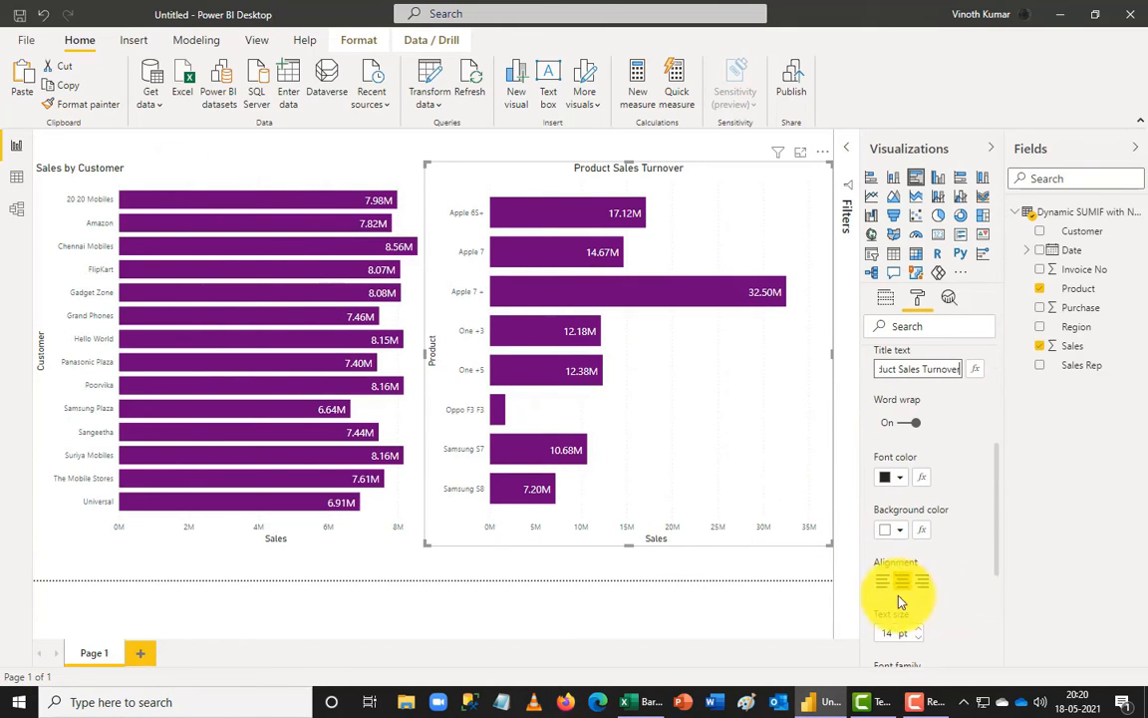
left_click_drag(895, 634, 835, 630)
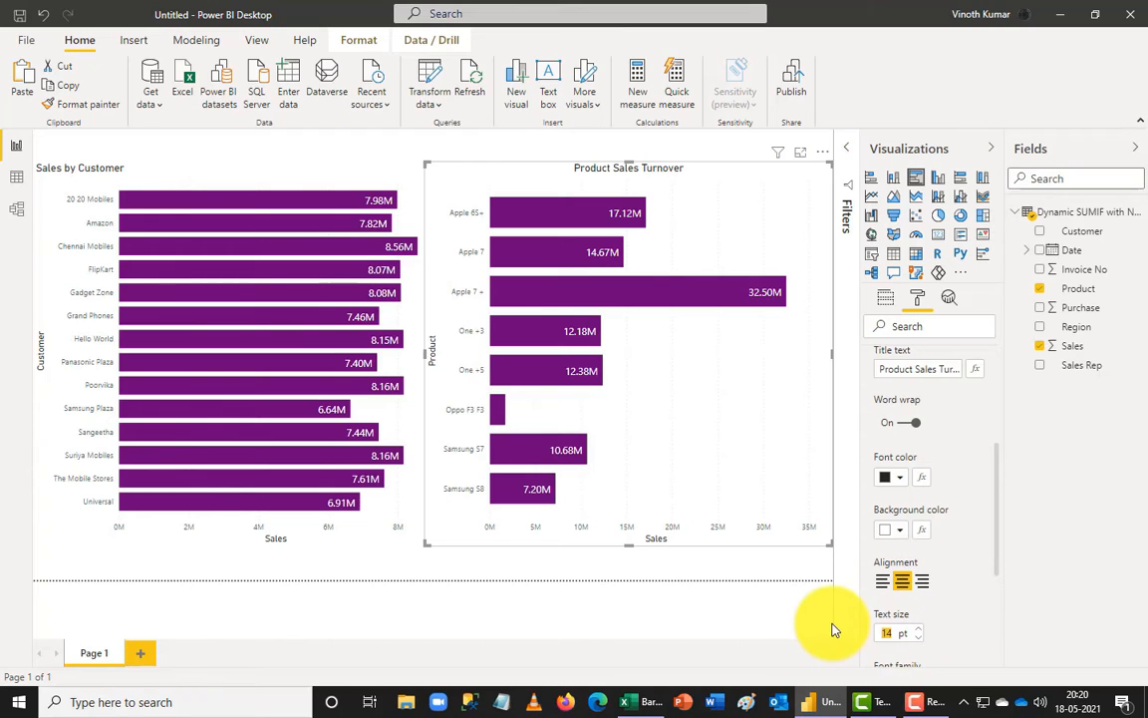
type("20")
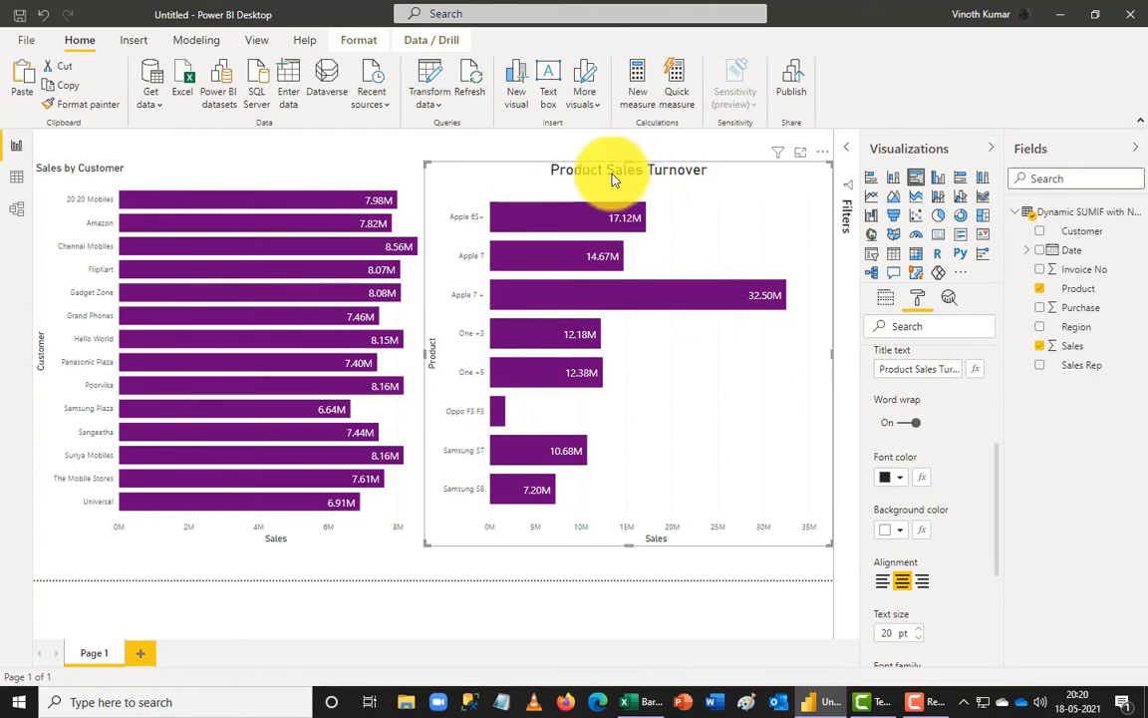
Step: Change the title text of the Sales by Customer chart to "Customer Turnover"
left_click(359, 181)
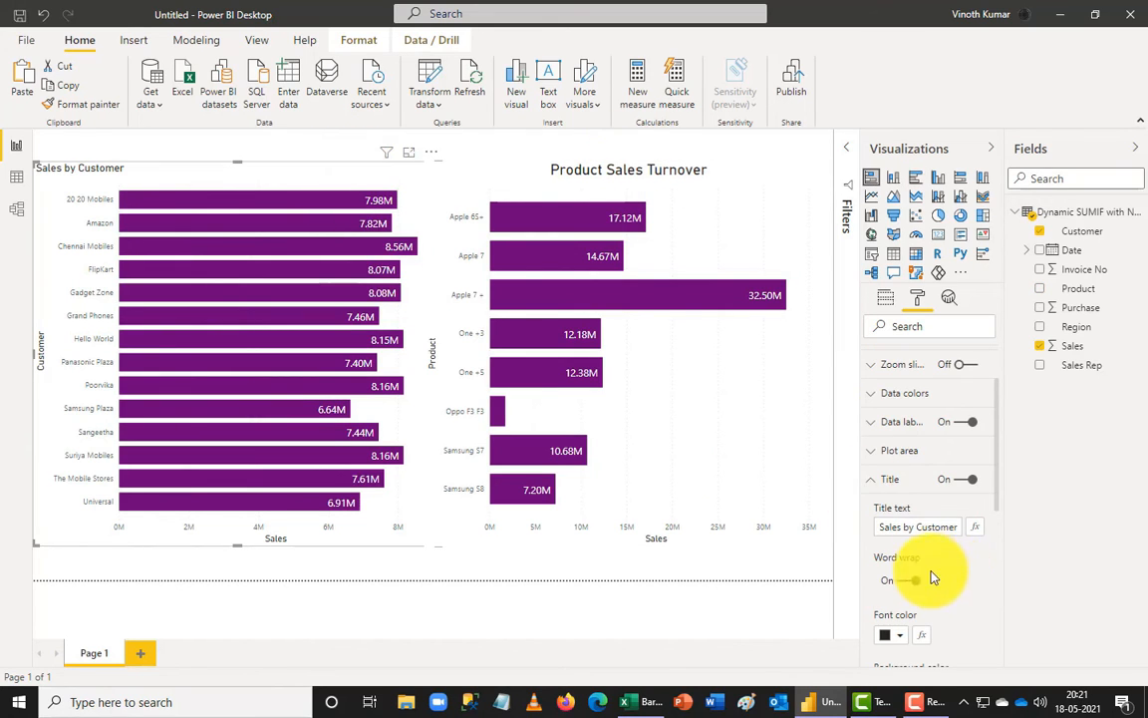
triple_click(960, 529)
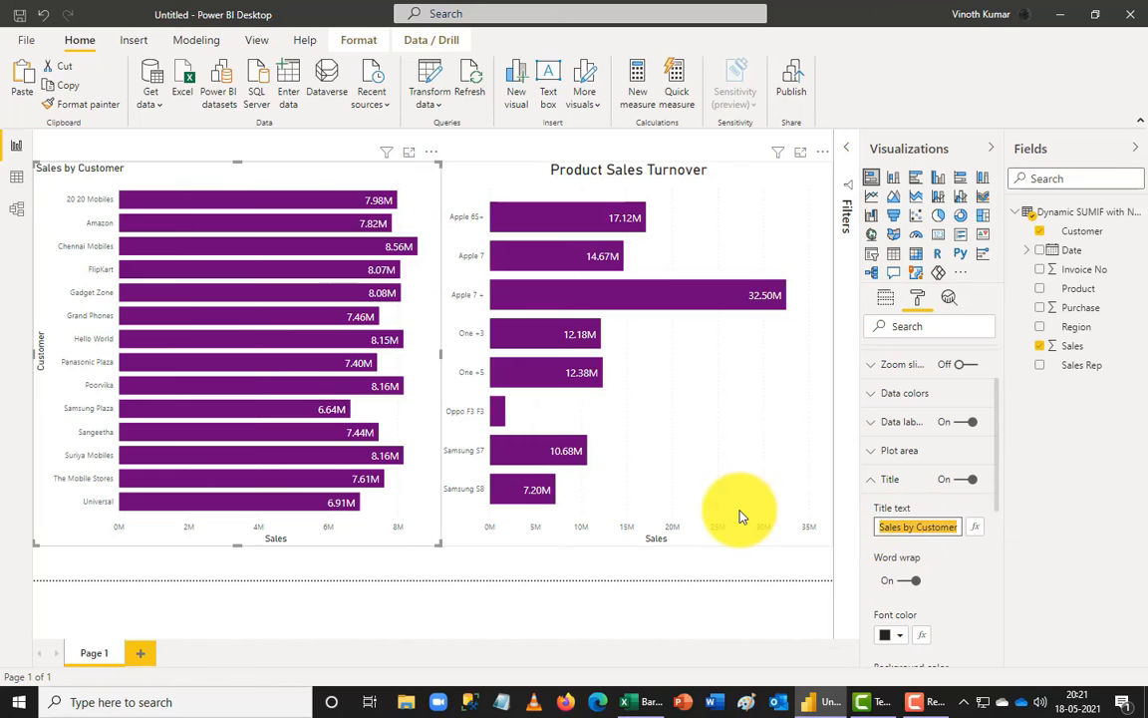
type("Customer Turn")
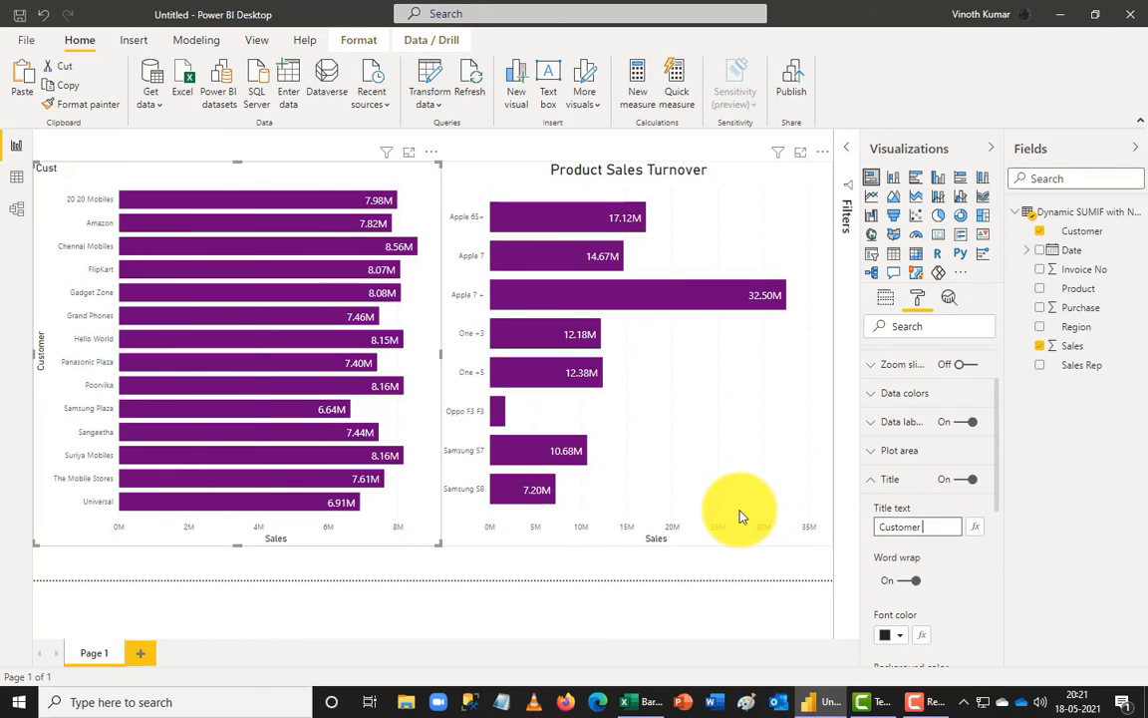
type("over")
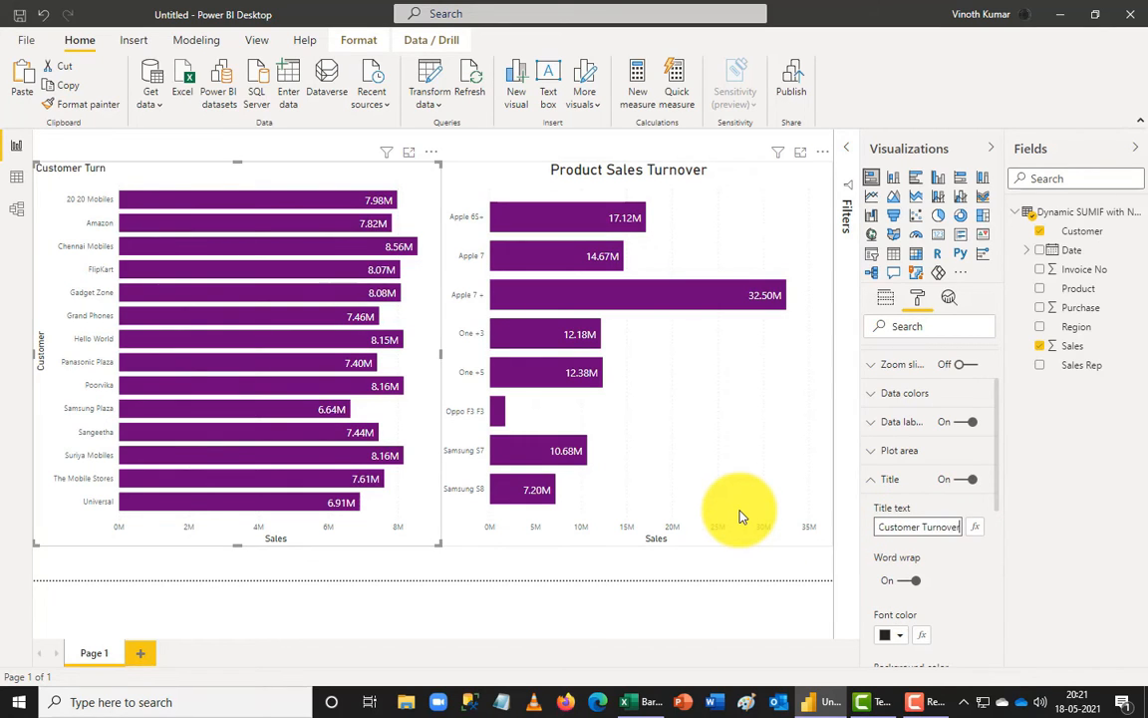
Step: Set the Customer Turnover title to 20 pt and centre it above the chart
scroll(964, 606, "down", 2)
scroll(964, 606, "down", 2)
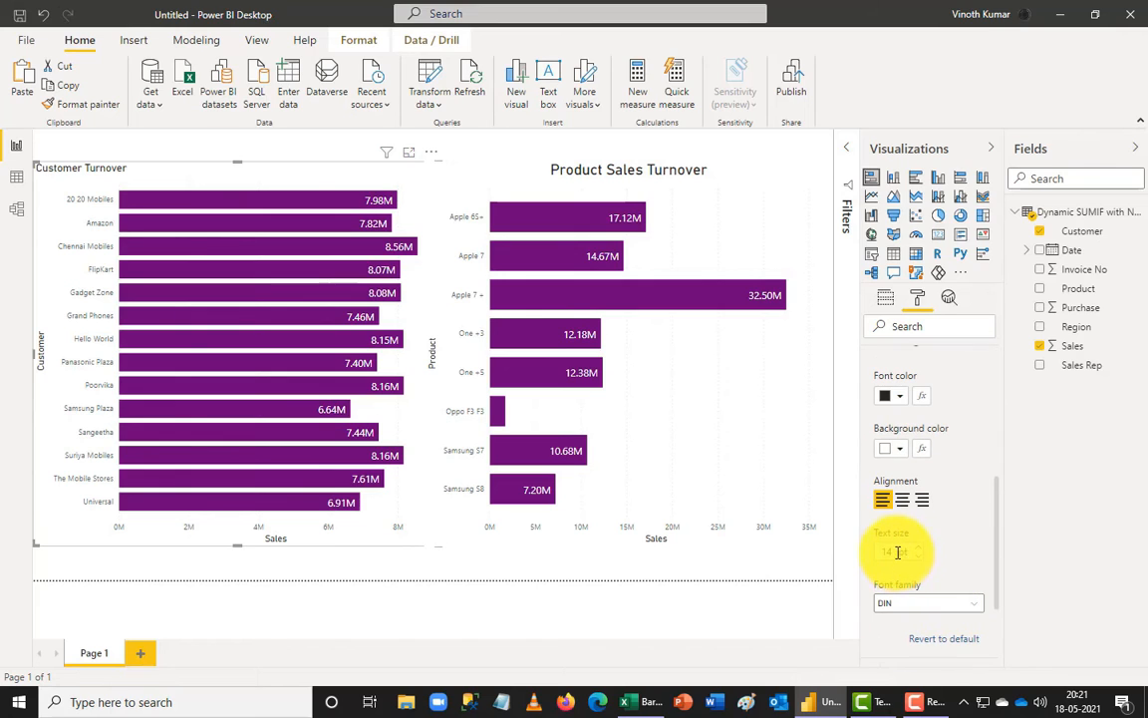
type("20")
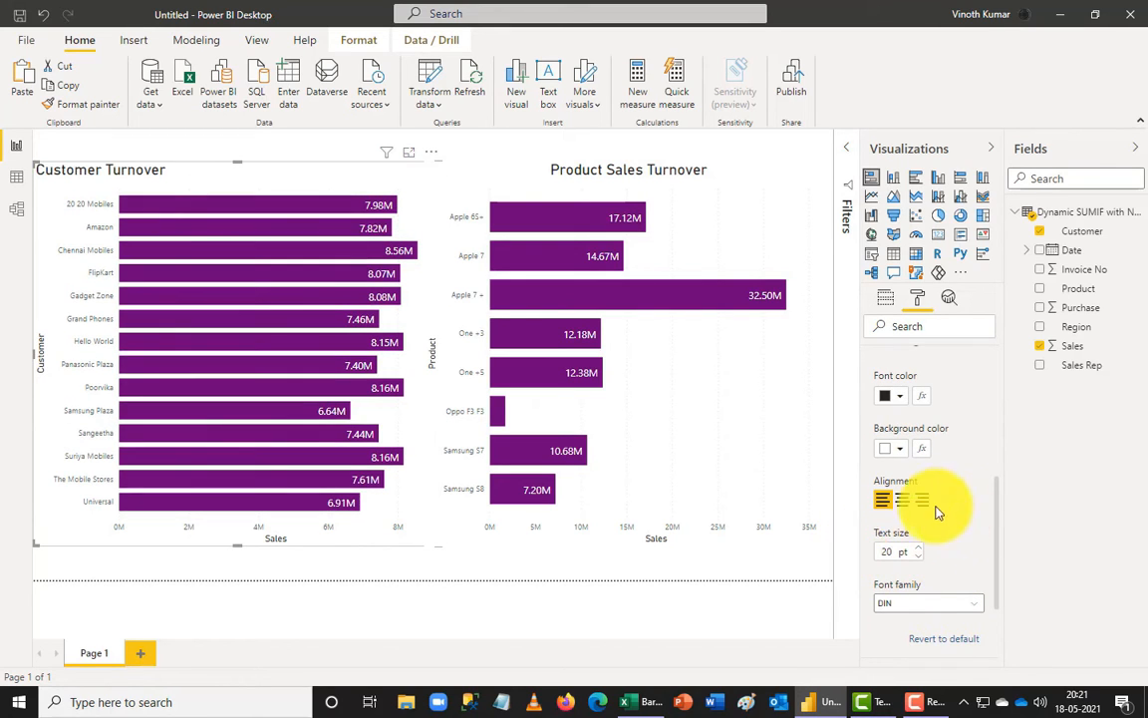
left_click(902, 501)
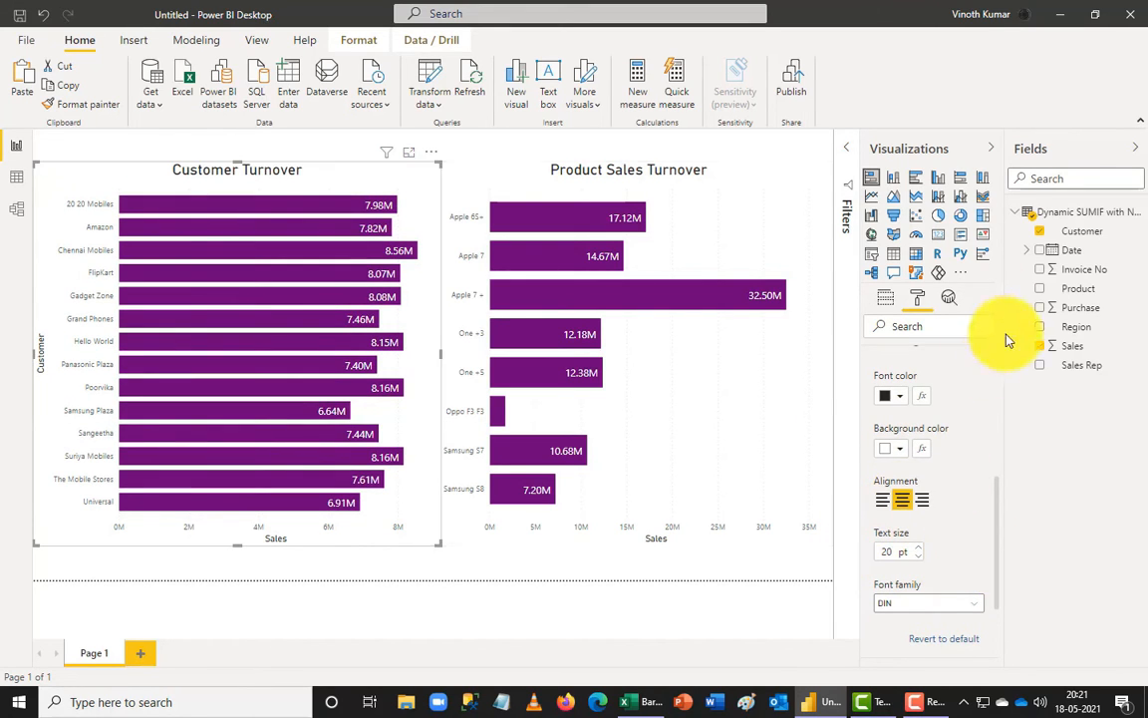
scroll(962, 554, "up", 3)
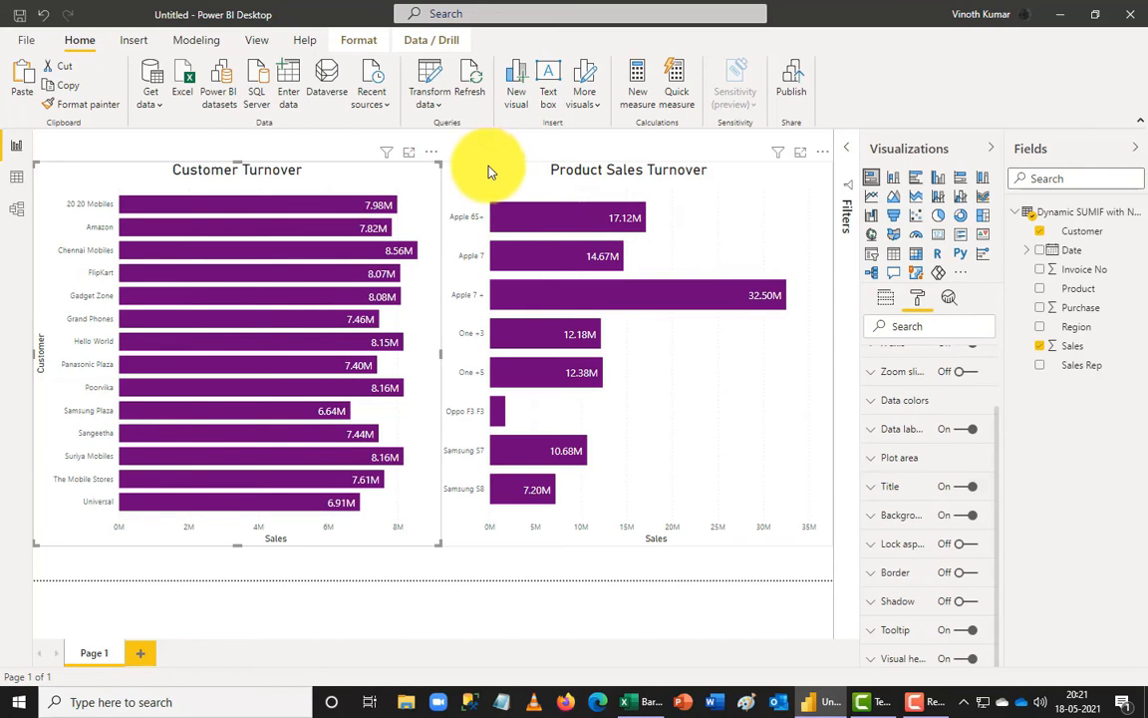
Step: Narrow the Product Sales Turnover chart from the side facing the customer chart so the two charts no longer overlap
left_click(449, 543)
left_click_drag(426, 541, 443, 551)
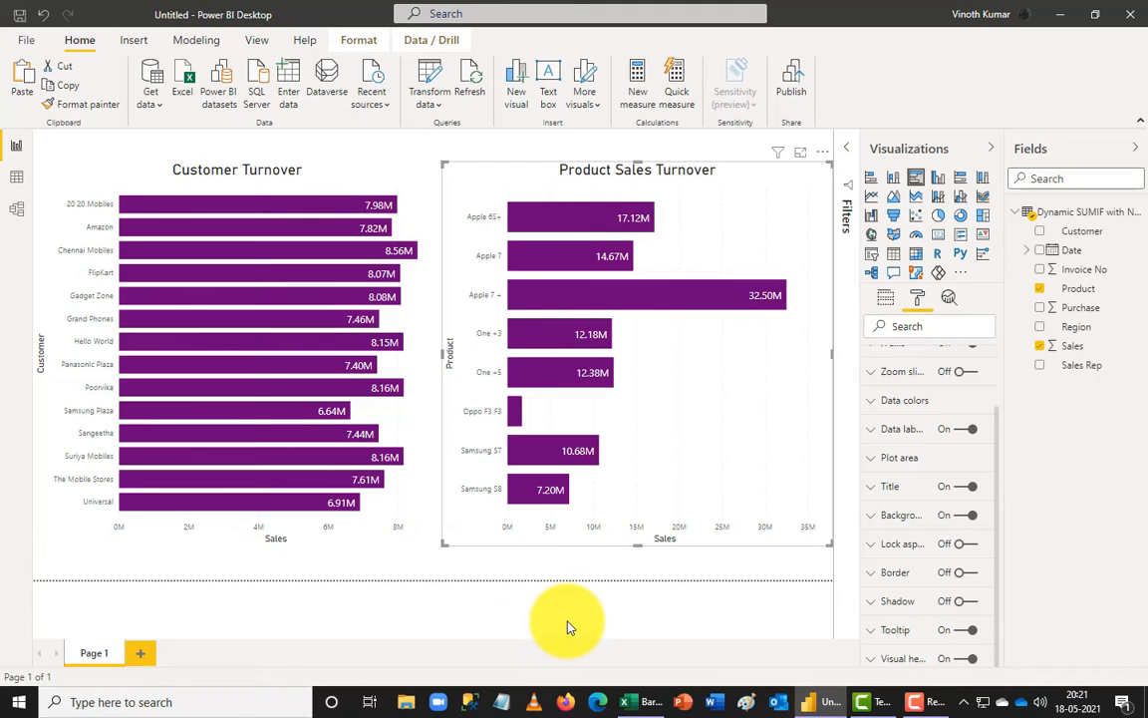
Step: Try Region as a tooltip field on the Customer Turnover chart and remove it
left_click(612, 645)
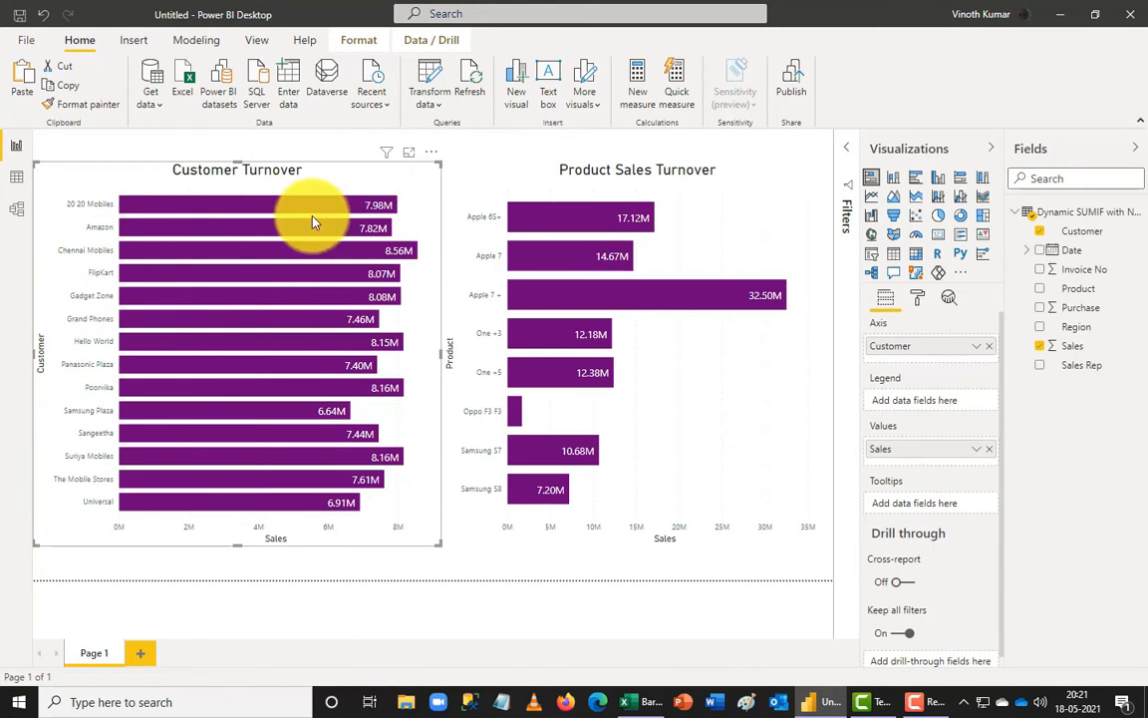
mouse_move(295, 206)
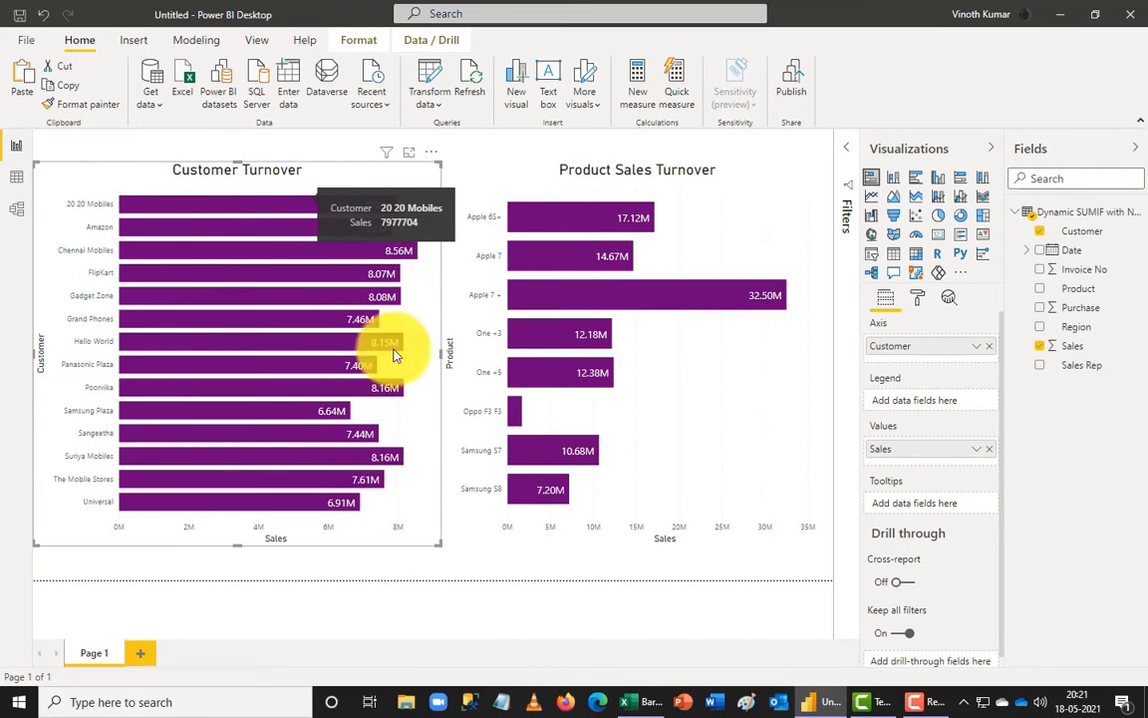
left_click_drag(1087, 332, 940, 510)
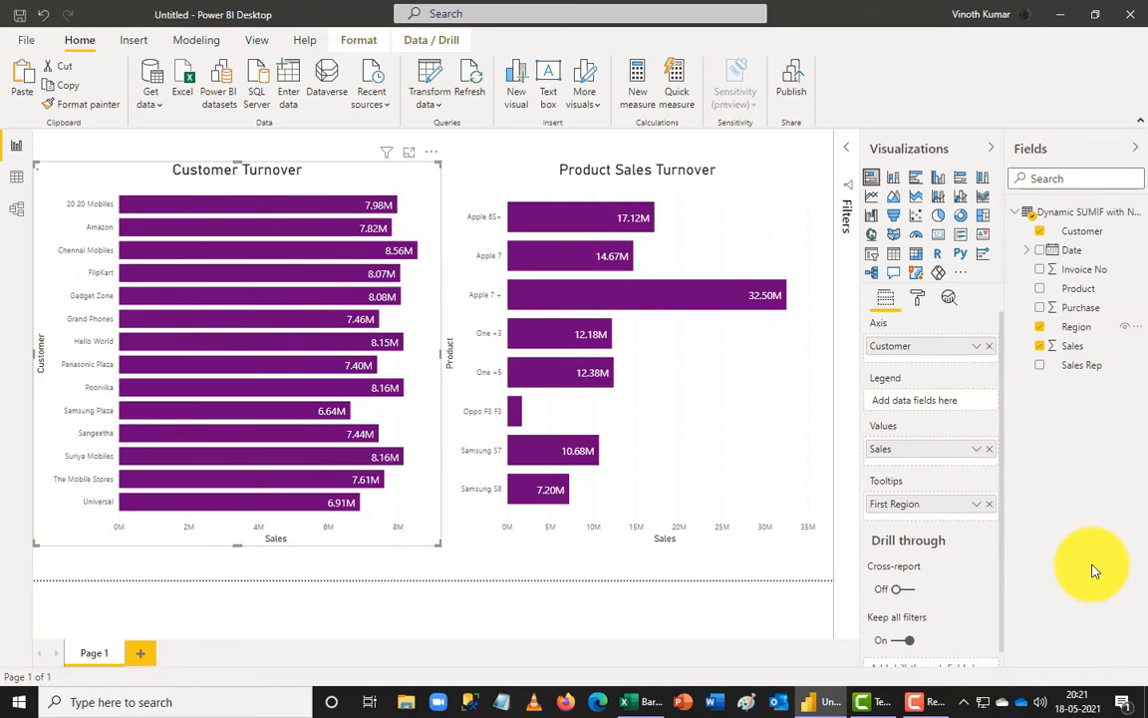
left_click(977, 505)
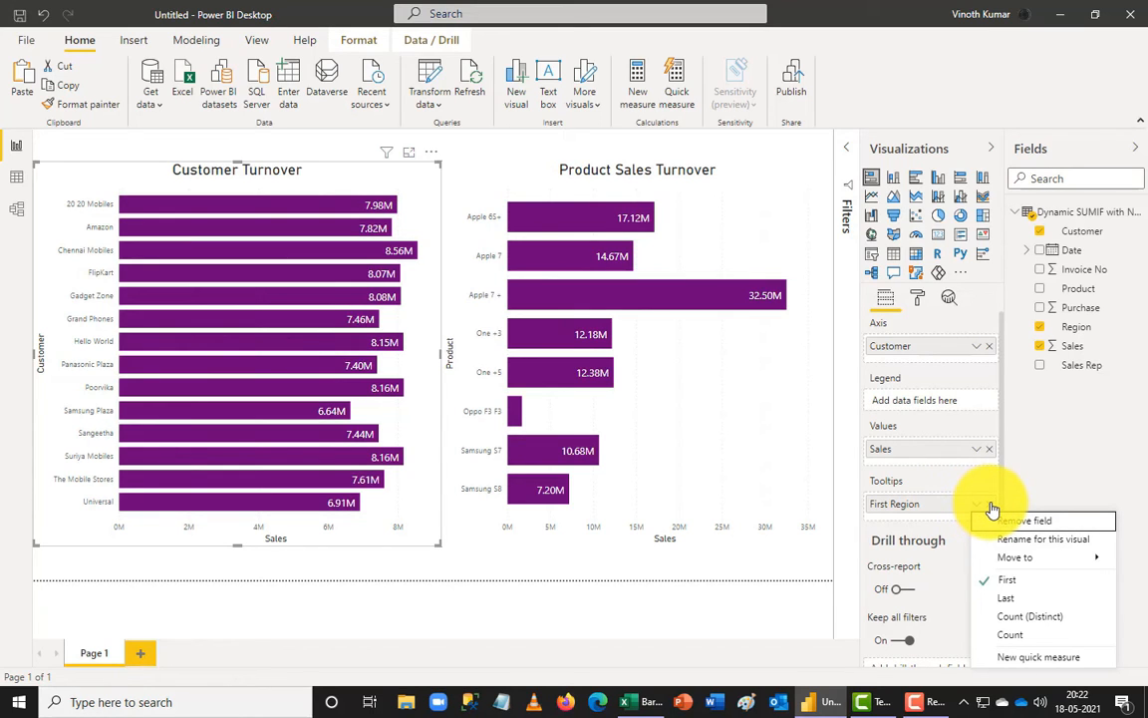
left_click(993, 517)
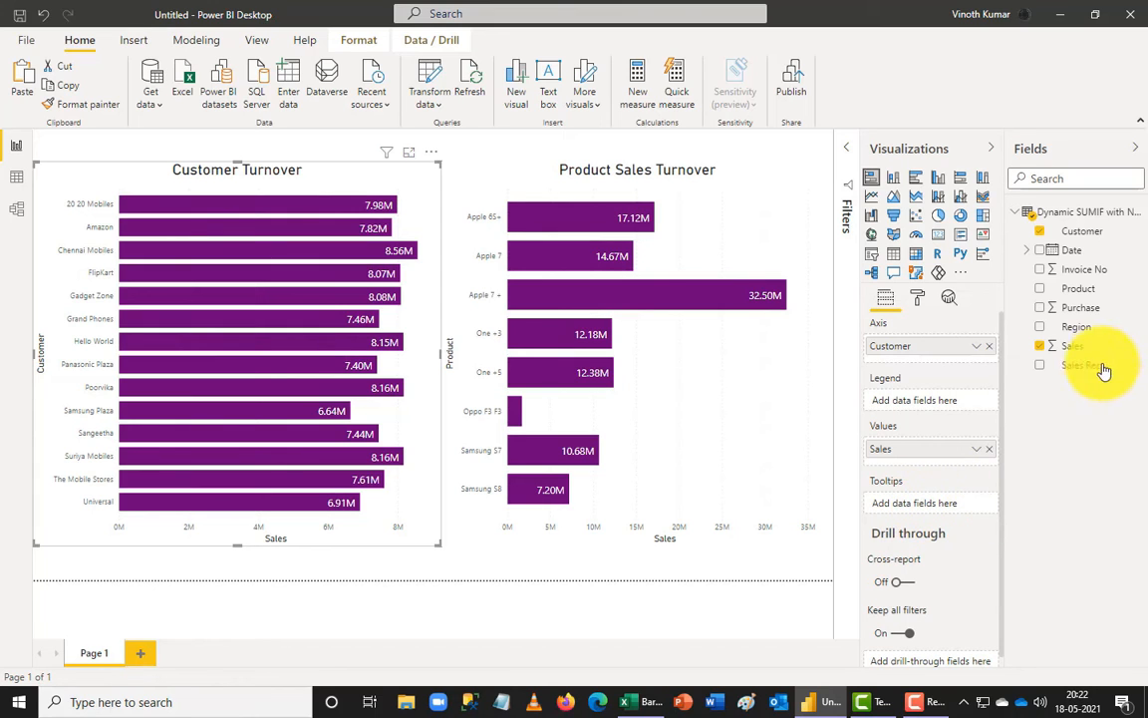
Step: Try Sales Rep as a tooltip field on the Customer Turnover chart, inspect several bars' tooltips, and remove the field
left_click_drag(947, 485, 927, 503)
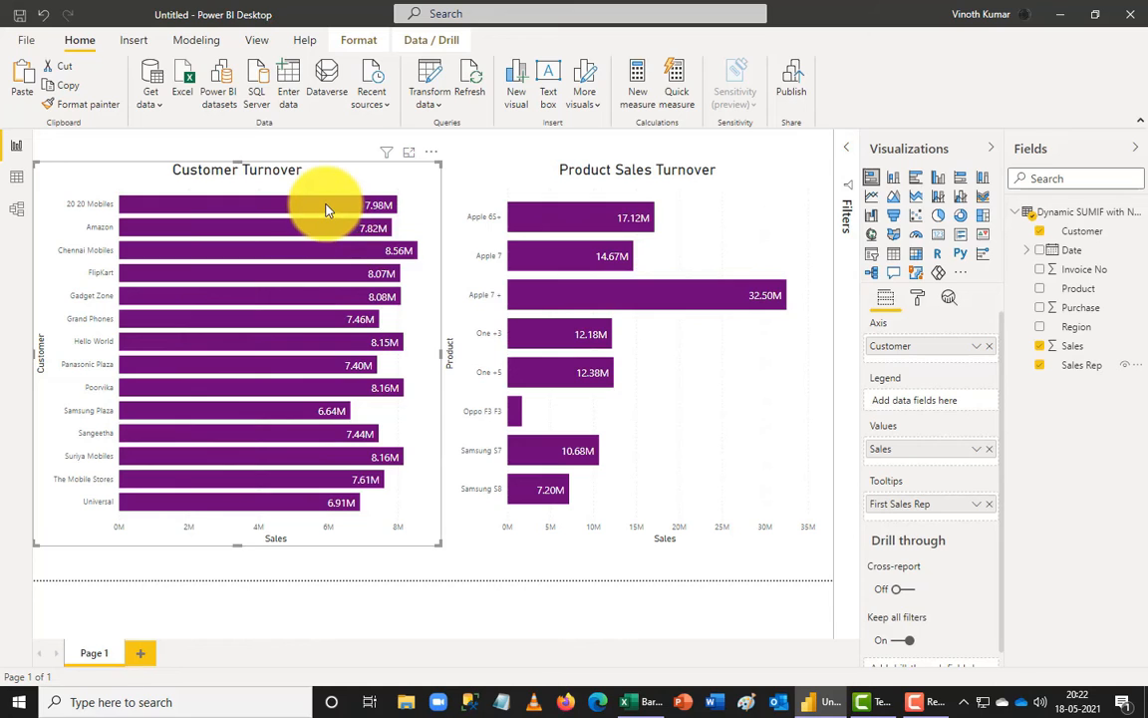
mouse_move(325, 209)
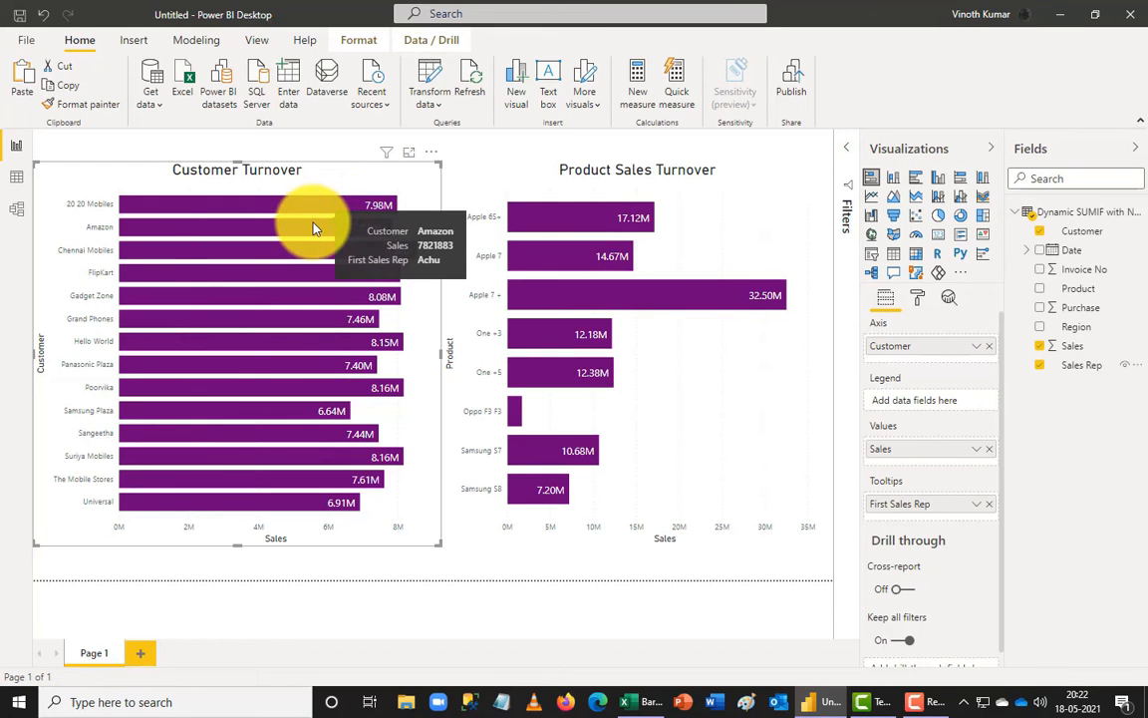
mouse_move(304, 252)
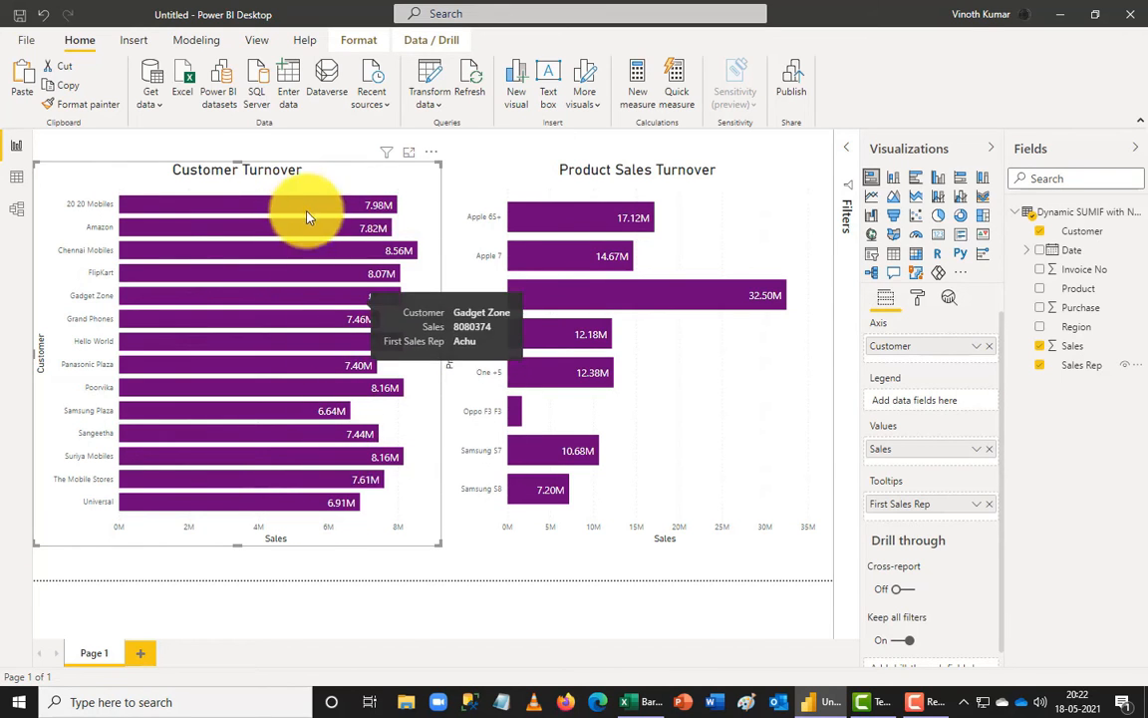
left_click(989, 504)
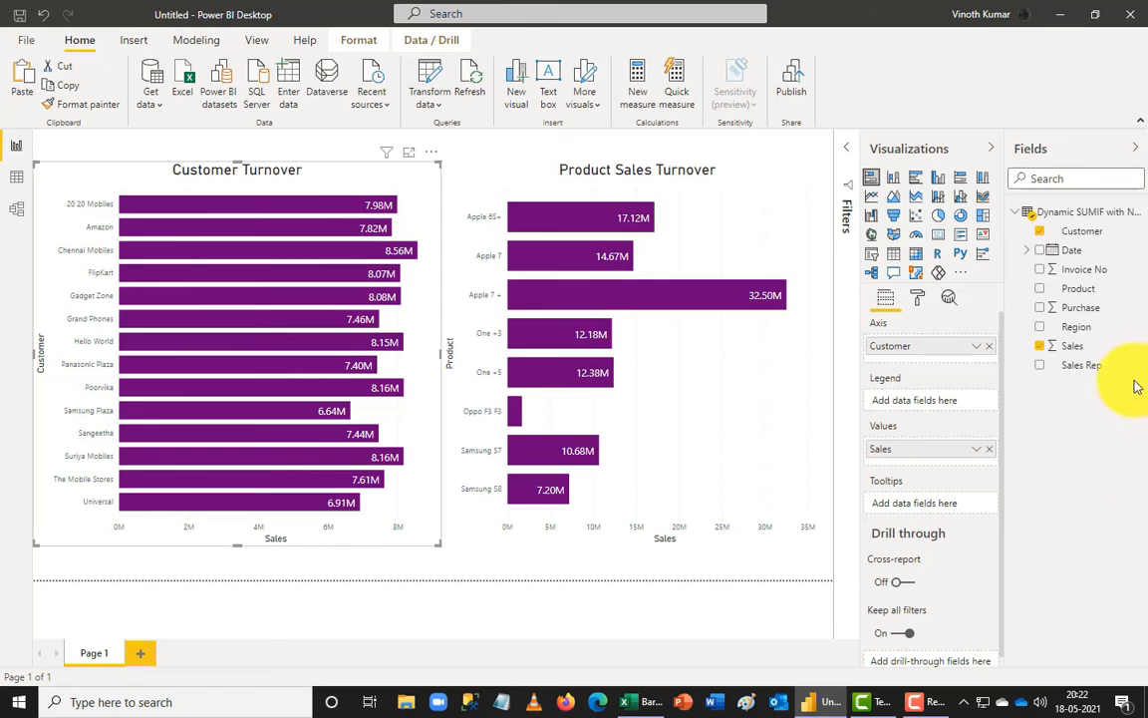
Step: Try Region as the legend of the Customer Turnover chart and undo the change
left_click_drag(1086, 329, 917, 400)
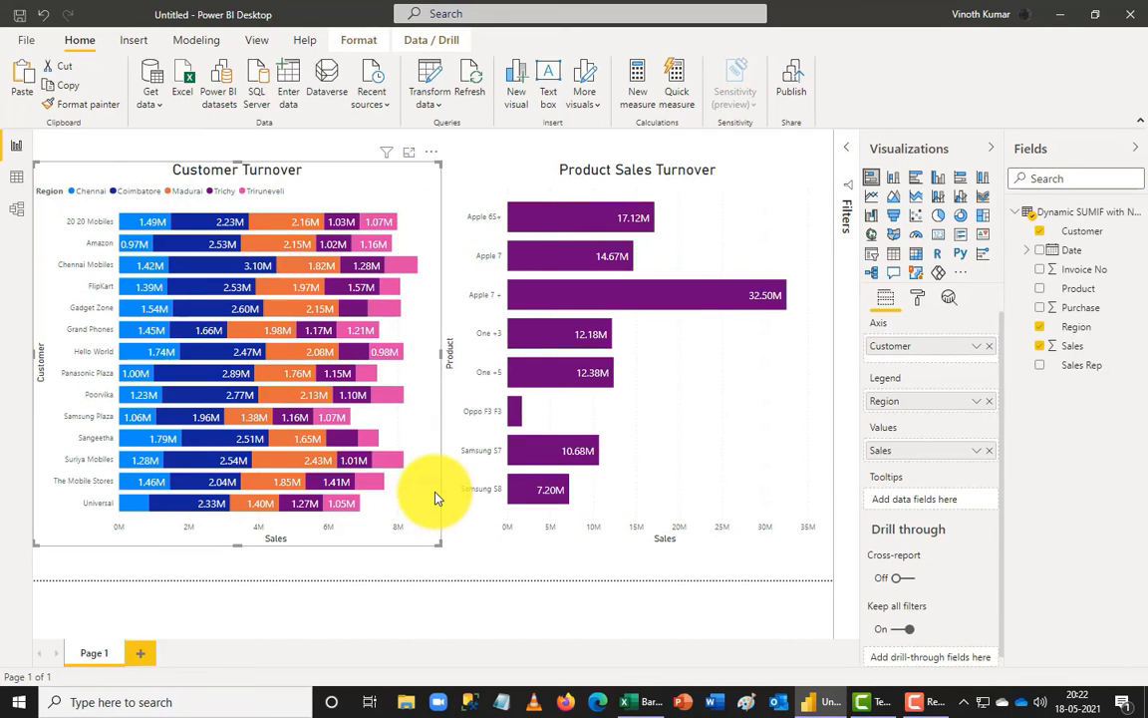
key("ctrl+z")
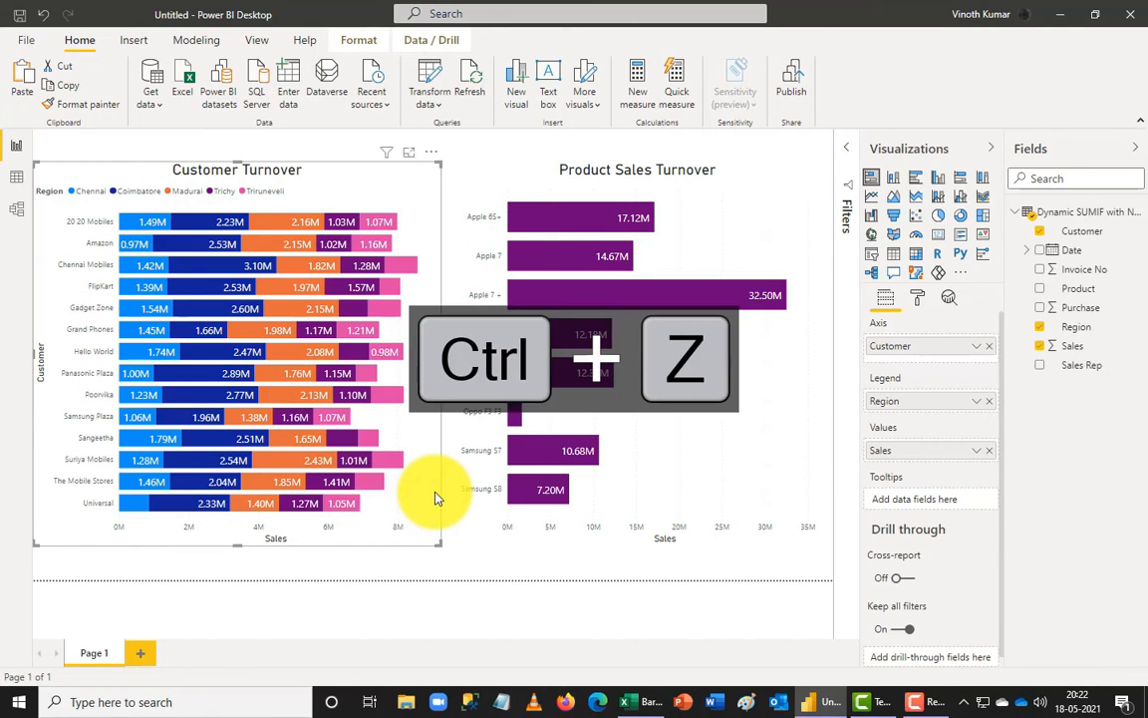
left_click(1041, 328)
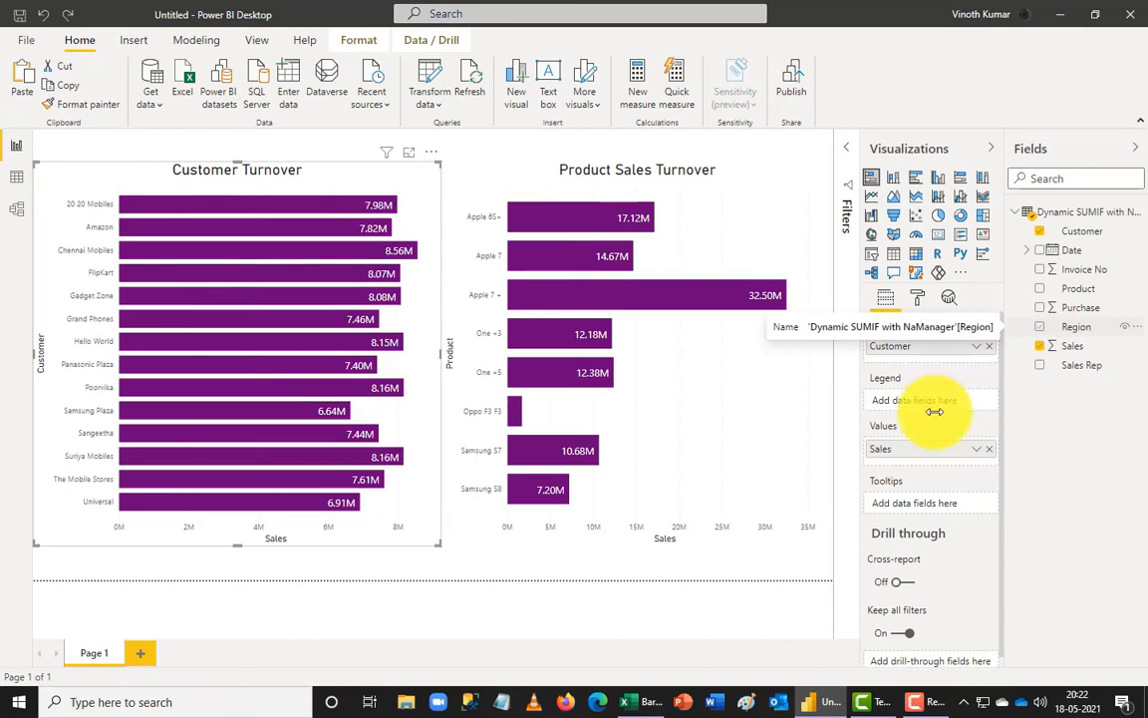
Step: Copy the Customer Turnover chart and paste it onto a new report page, Page 2
key("ctrl+c")
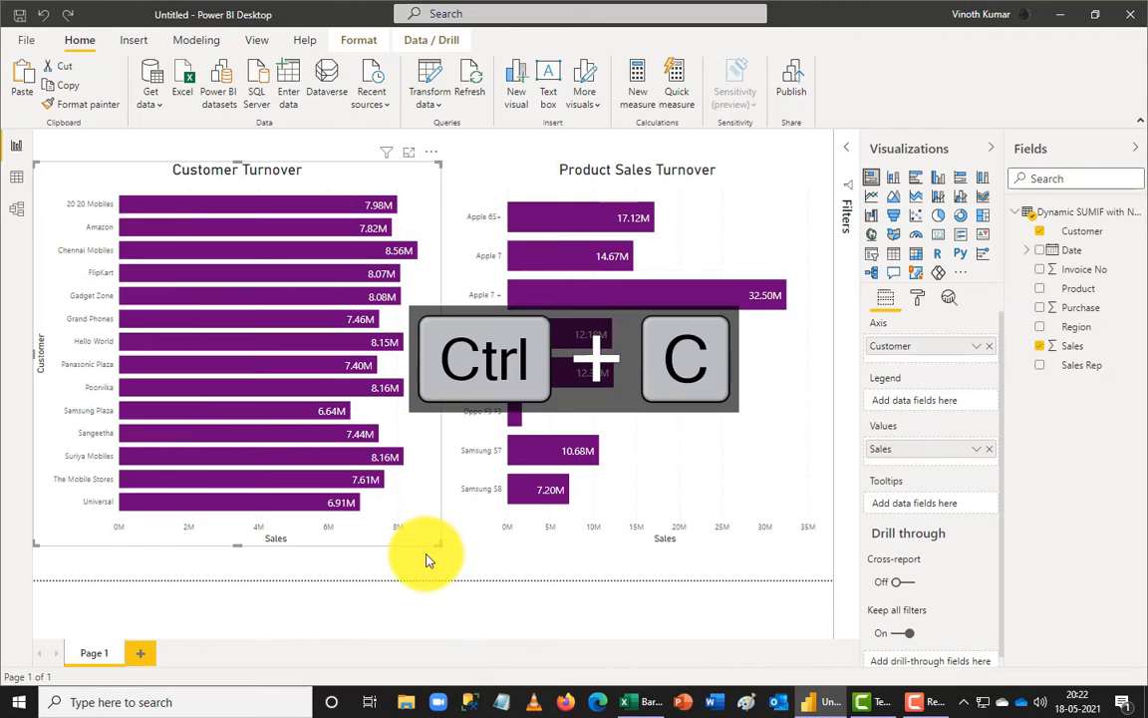
left_click(142, 654)
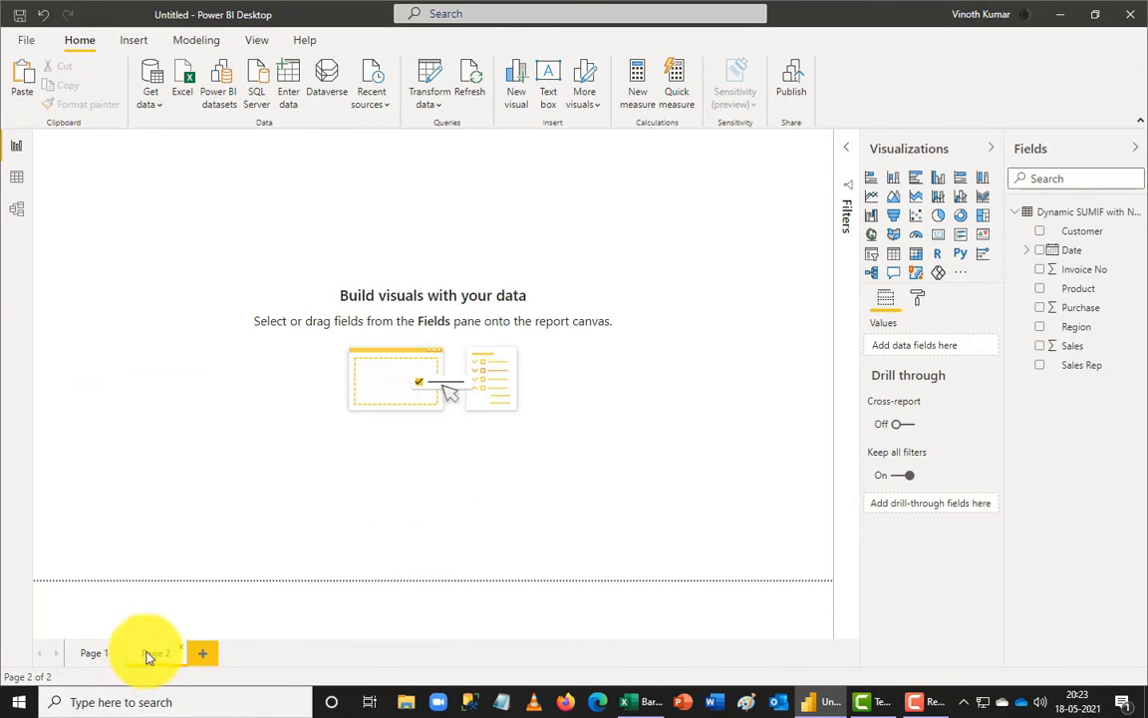
key("ctrl+v")
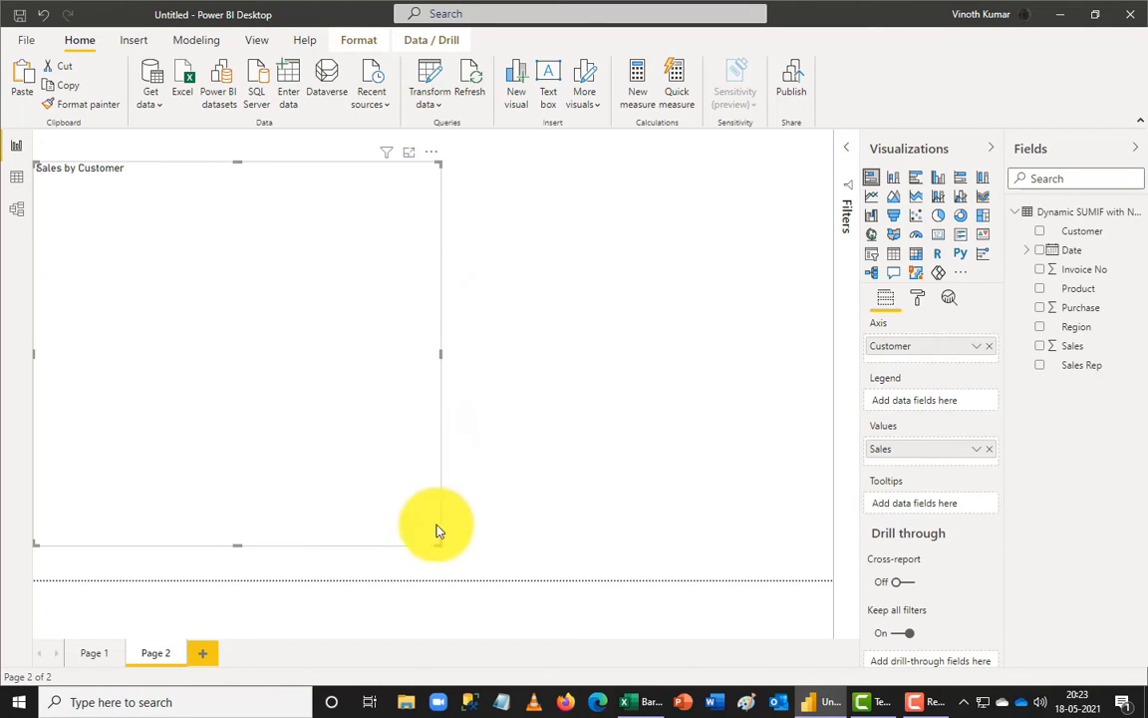
left_click(443, 547)
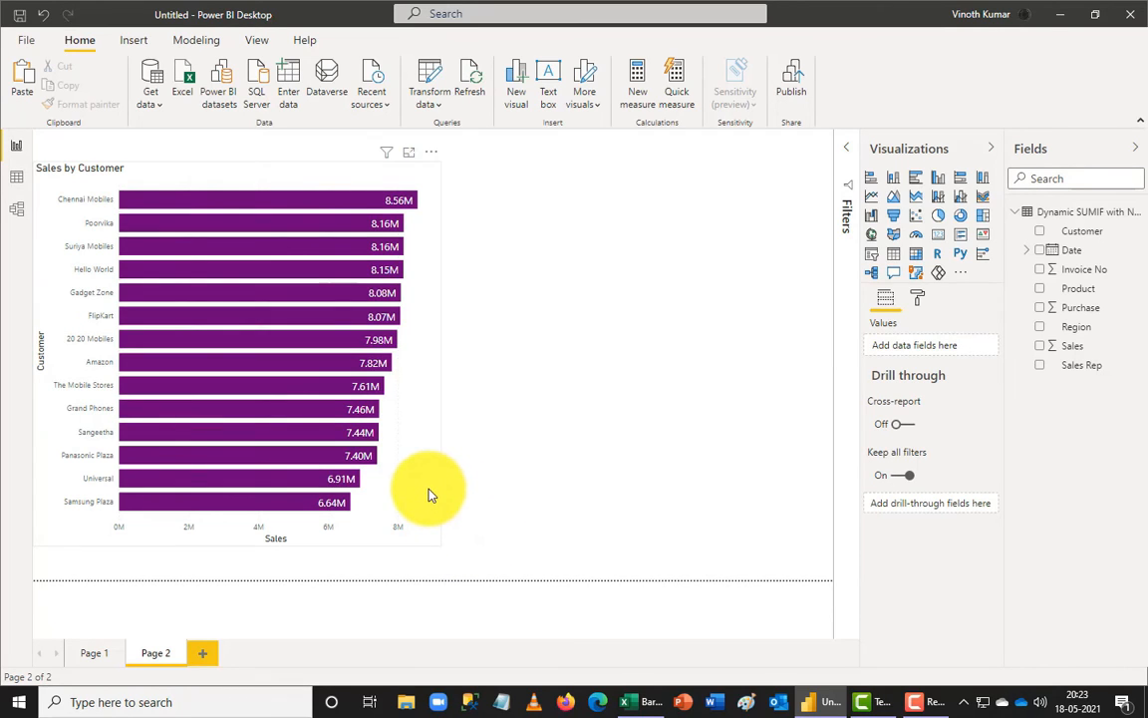
Step: Enlarge the pasted customer chart to fill Page 2 and split its bars by Region using the legend
left_click_drag(439, 541, 839, 576)
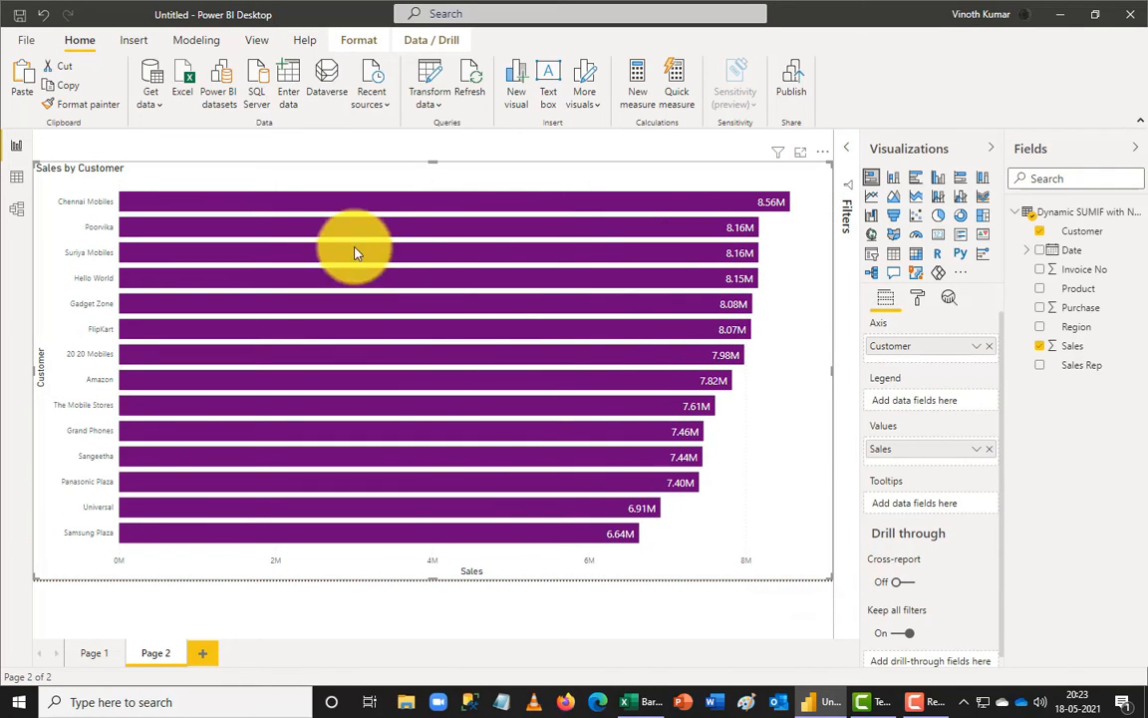
left_click_drag(431, 161, 436, 121)
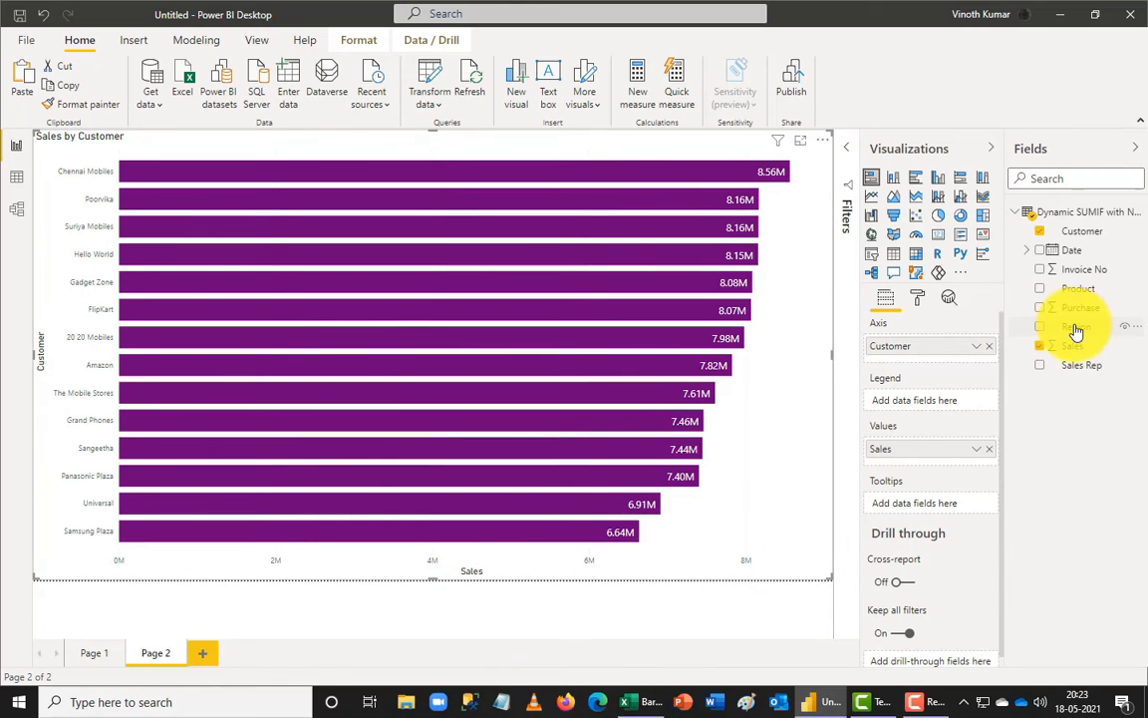
left_click_drag(1077, 327, 936, 429)
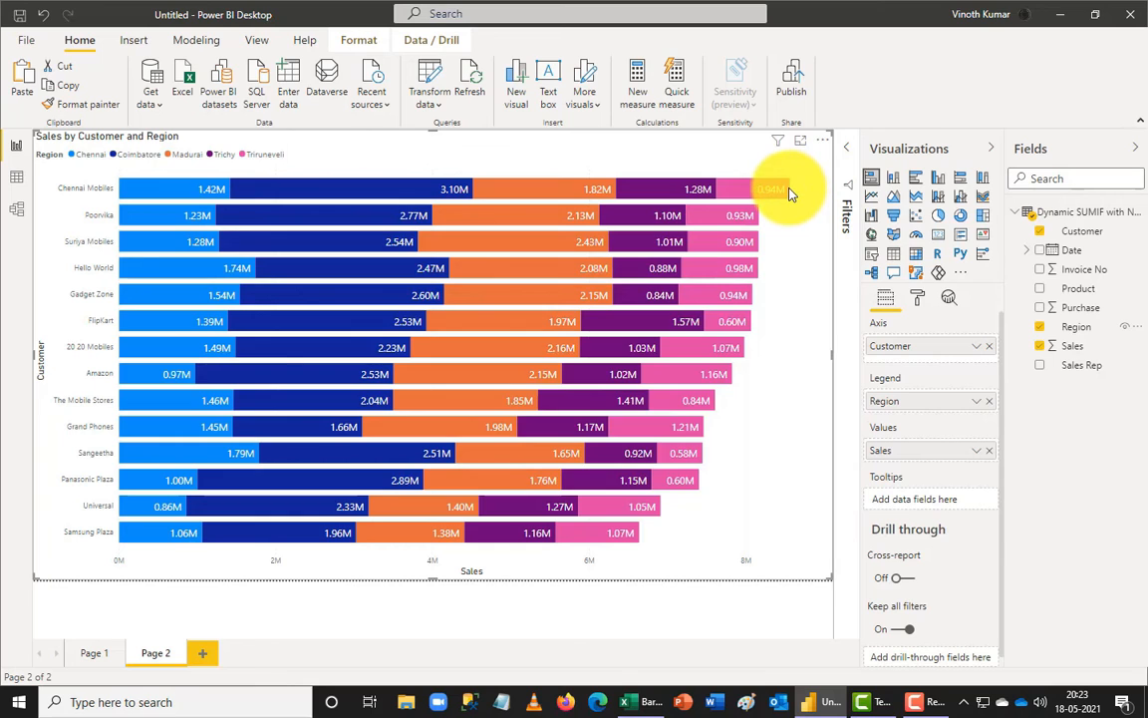
mouse_move(789, 193)
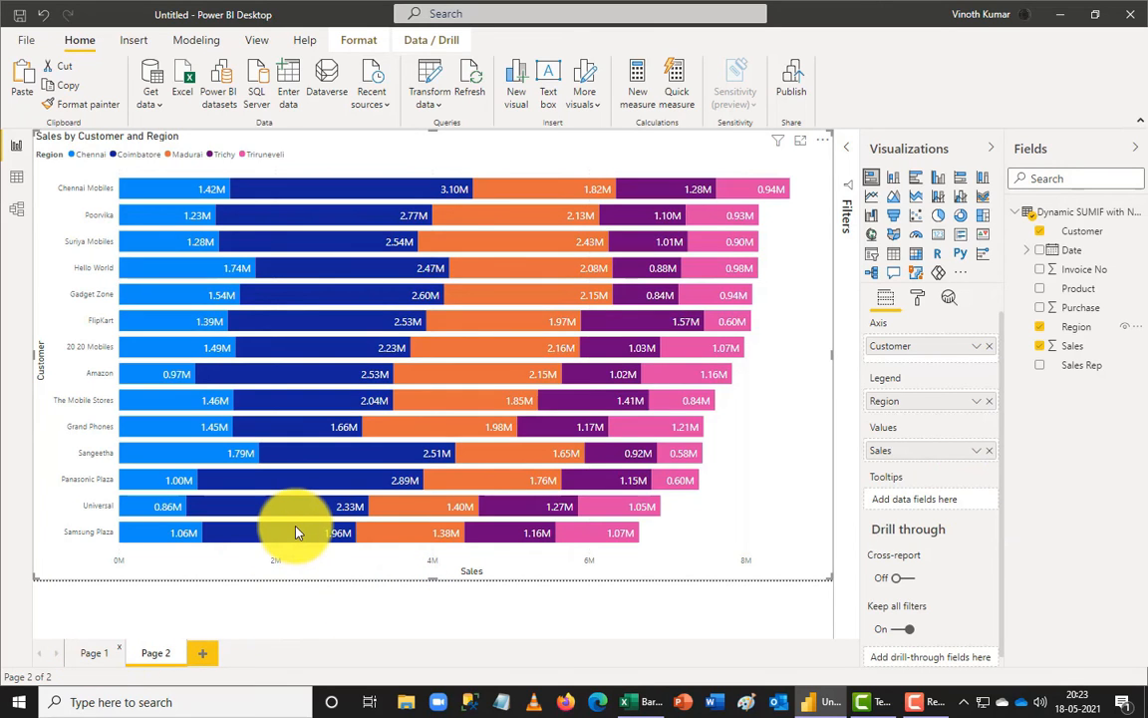
Step: Copy the Product Sales Turnover chart from Page 1 to a new Page 3 and widen it to the full page width
left_click(94, 653)
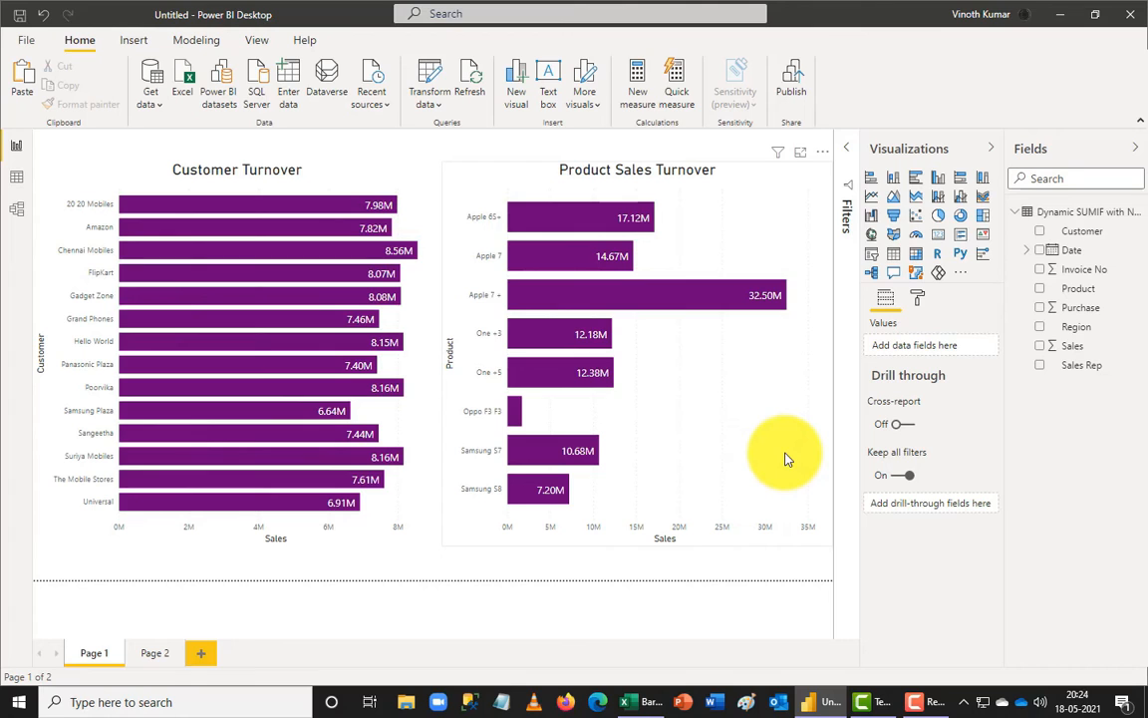
left_click(785, 459)
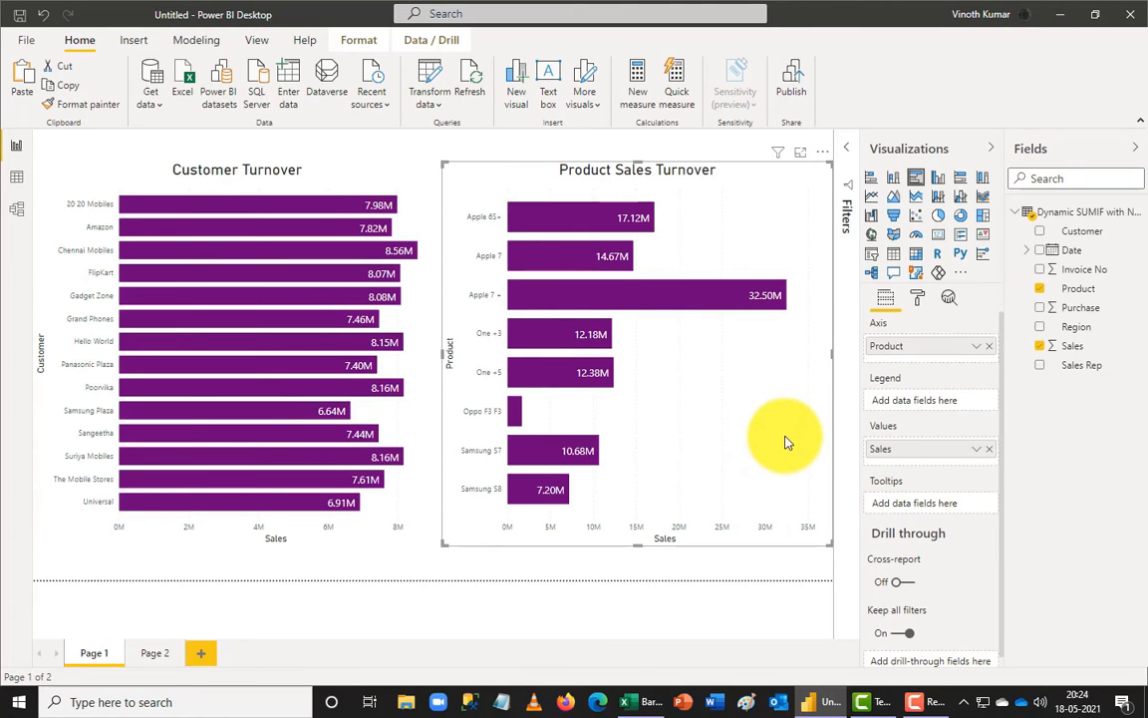
key("ctrl+c")
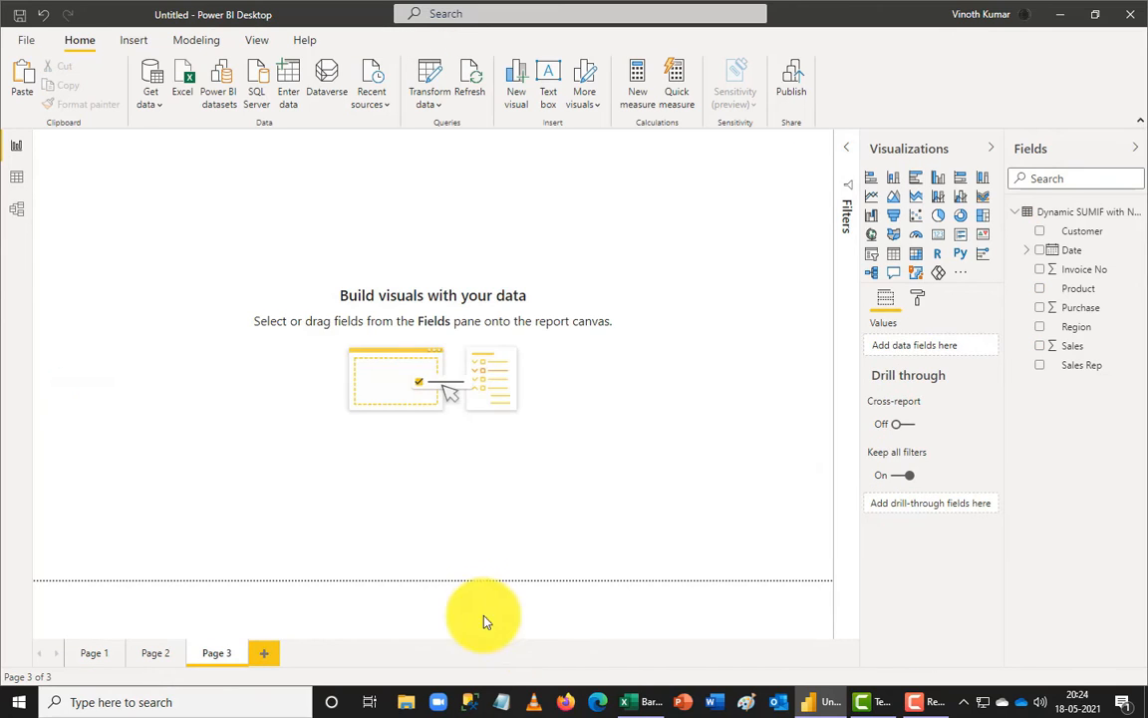
key("ctrl+v")
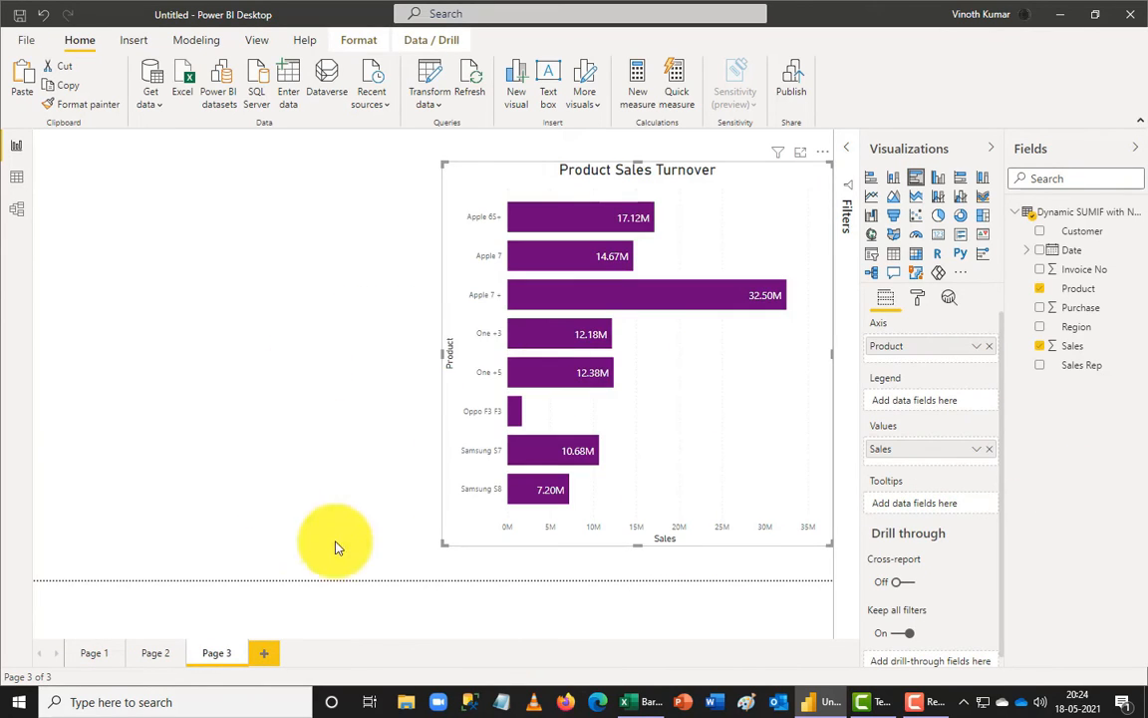
left_click_drag(440, 544, 8, 512)
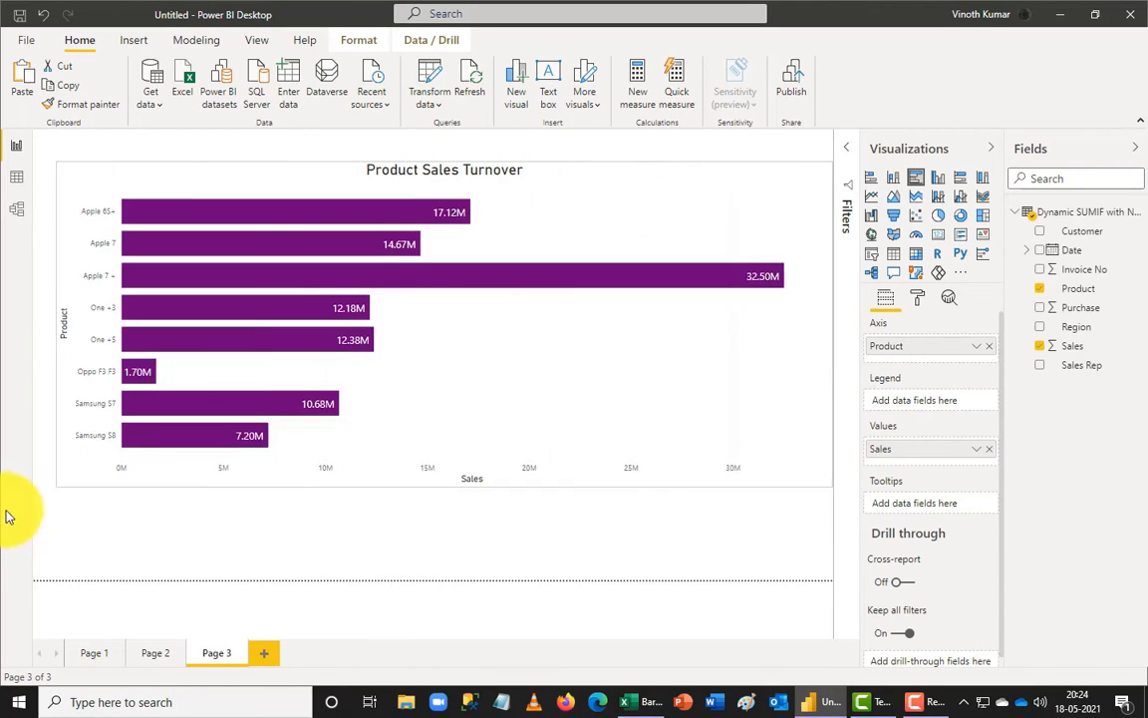
left_click_drag(2, 588, 2, 564)
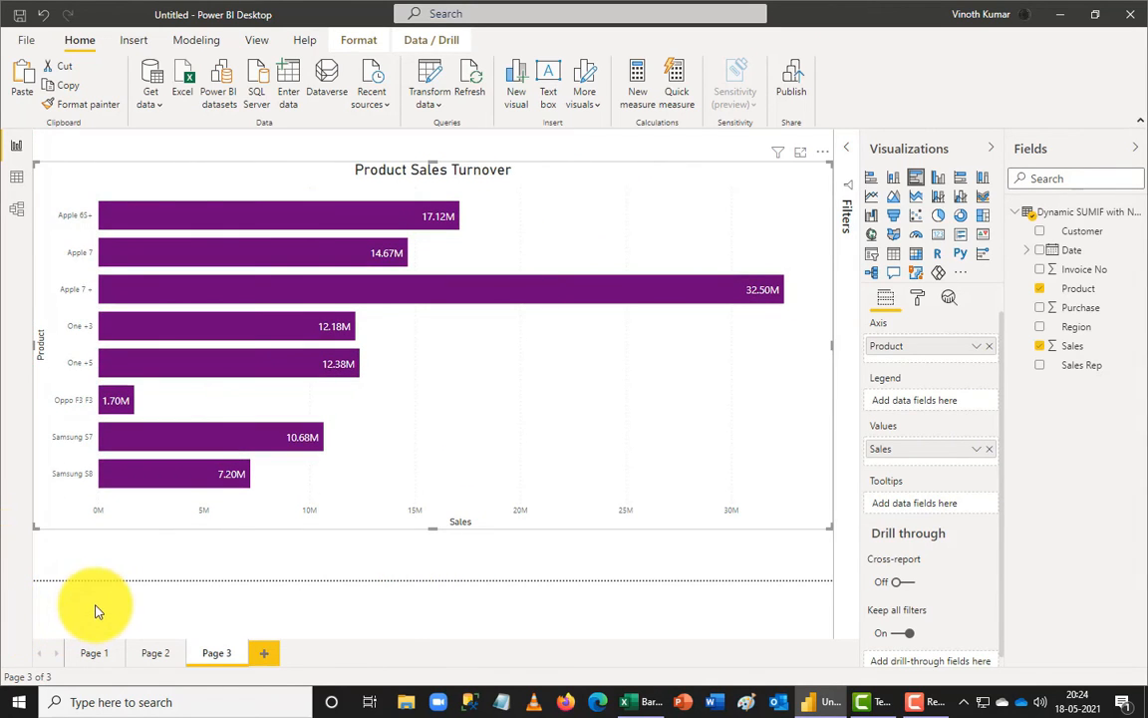
Step: Add Region as the legend of the Page 3 product chart and compare it as a stacked bar chart before restoring the clustered type
left_click_drag(1077, 327, 922, 403)
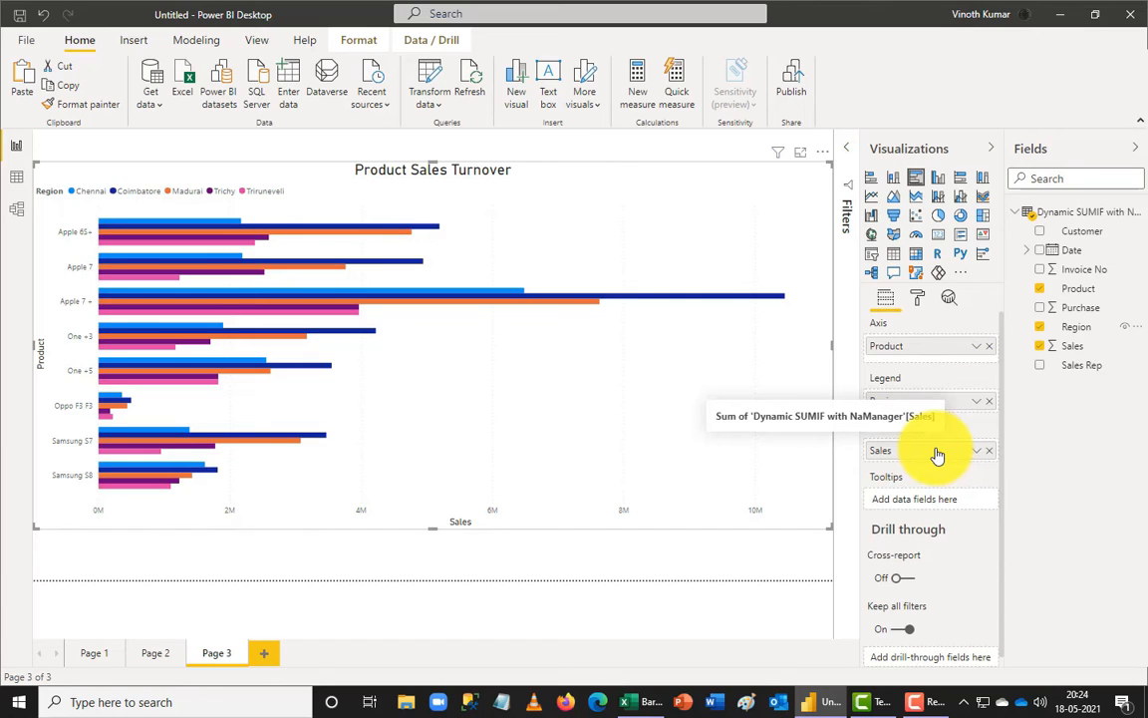
left_click(874, 182)
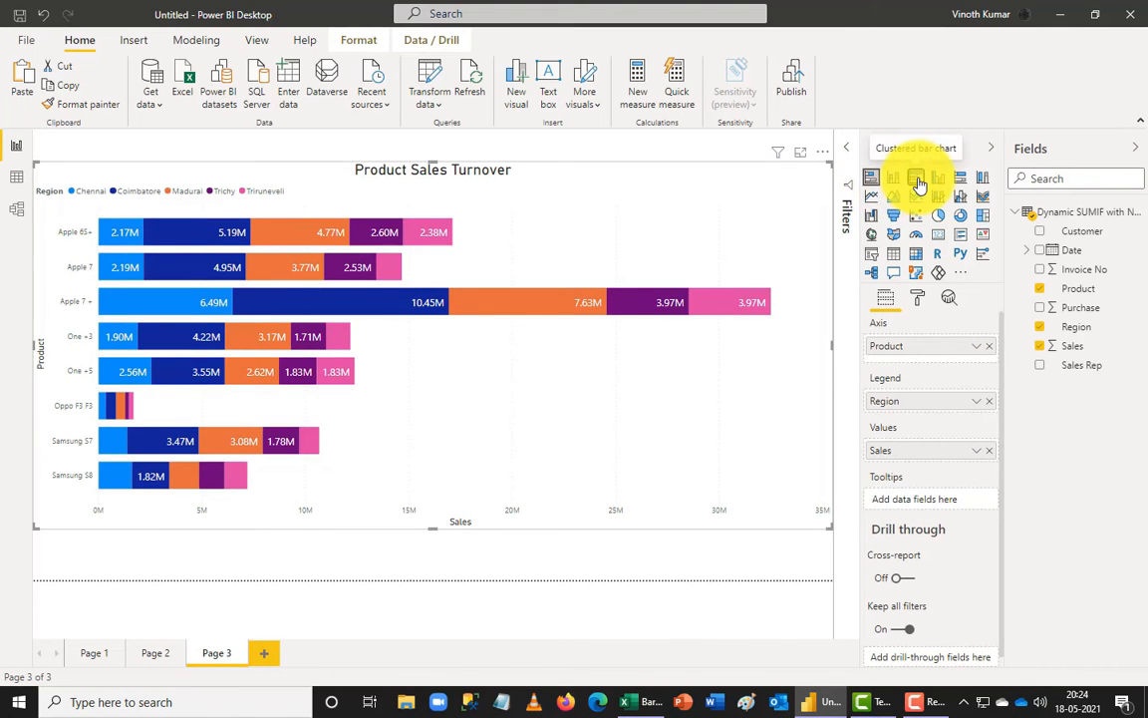
left_click(917, 182)
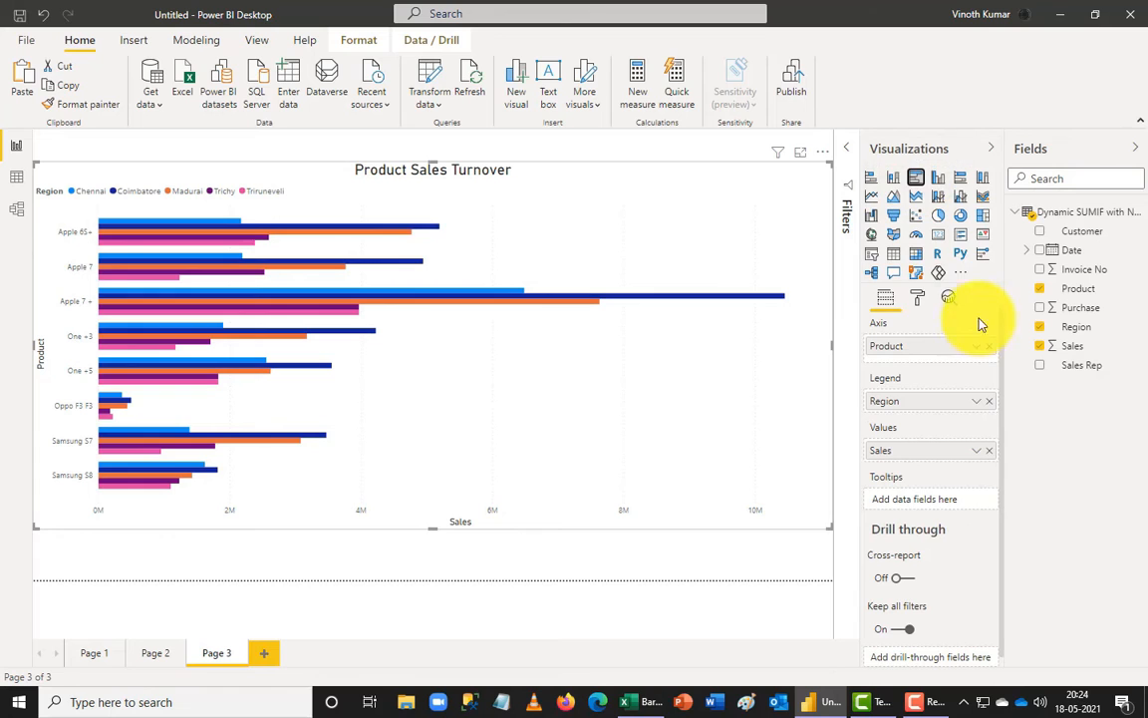
Step: Switch the Page 3 chart's data labels off and on again, and set their value decimal places to 0
left_click(919, 299)
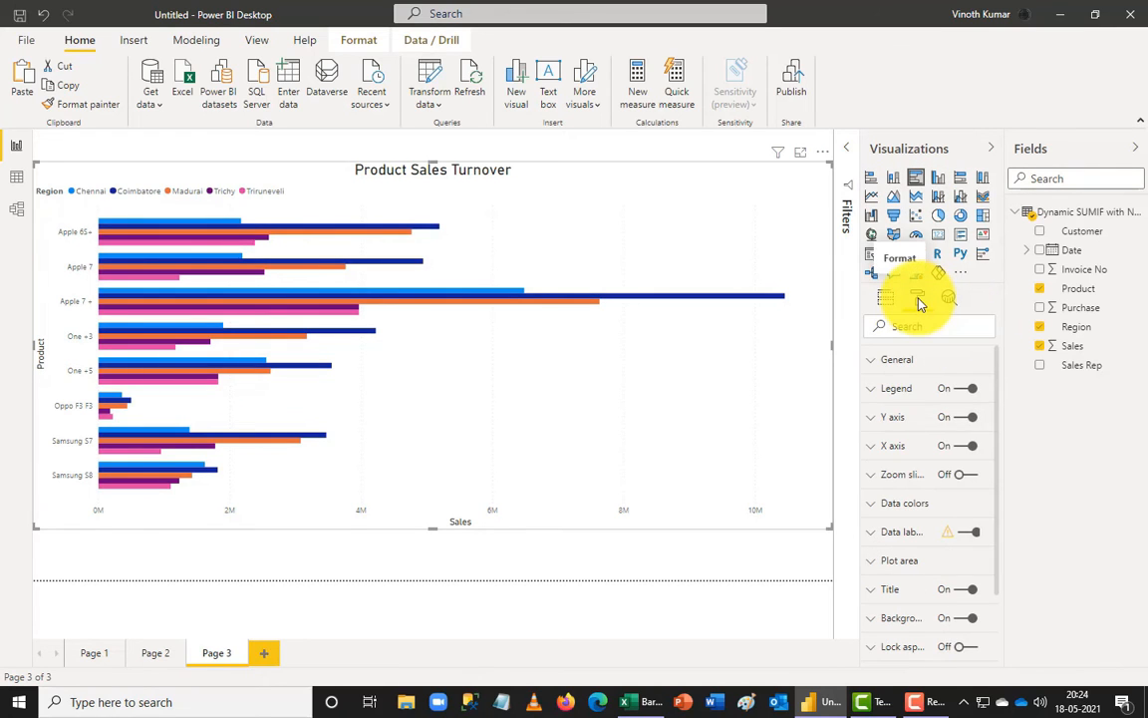
left_click(880, 533)
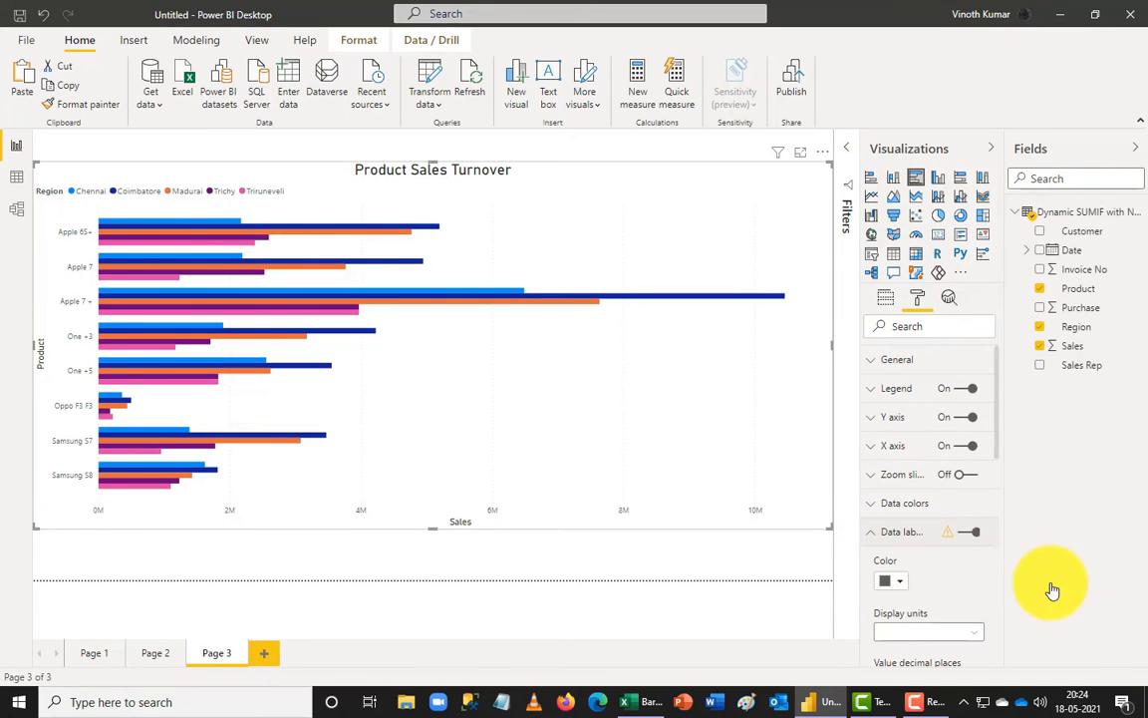
scroll(992, 573, "down", 3)
scroll(990, 574, "up", 3)
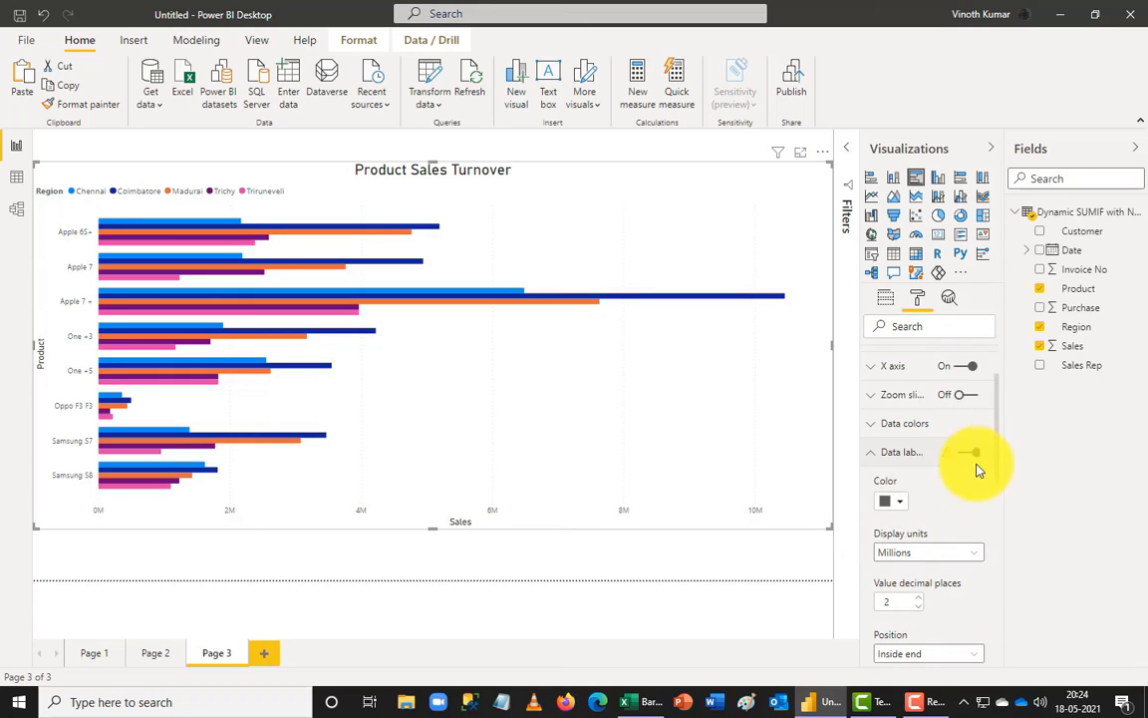
left_click(974, 453)
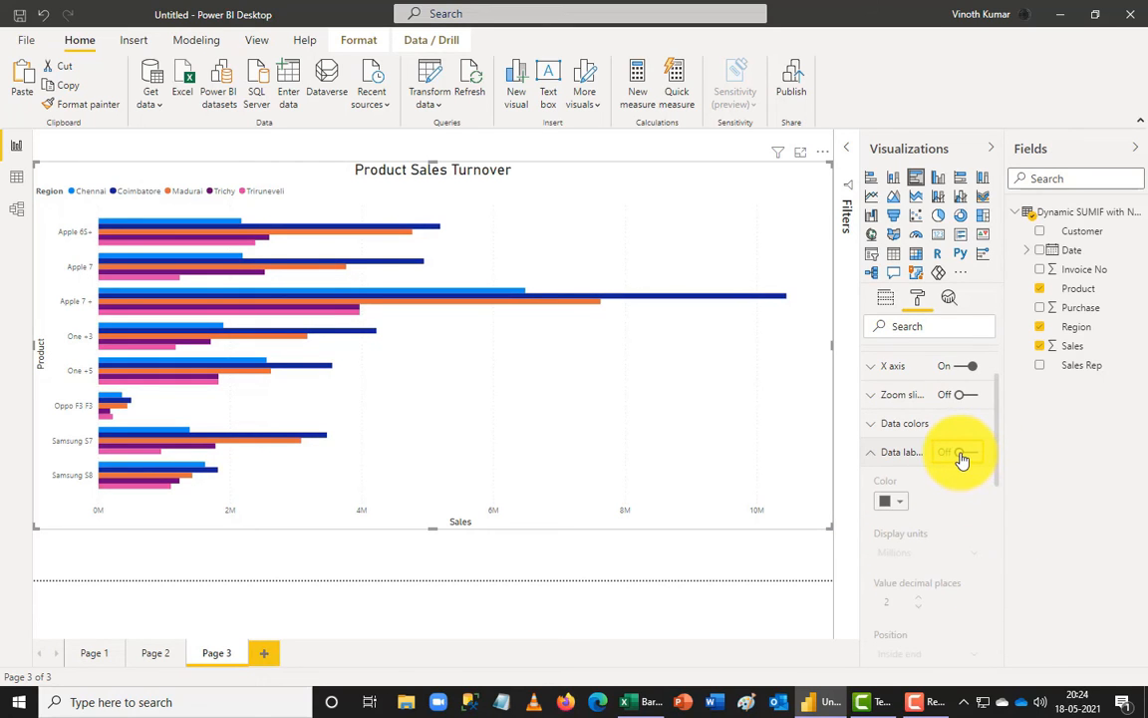
left_click(963, 456)
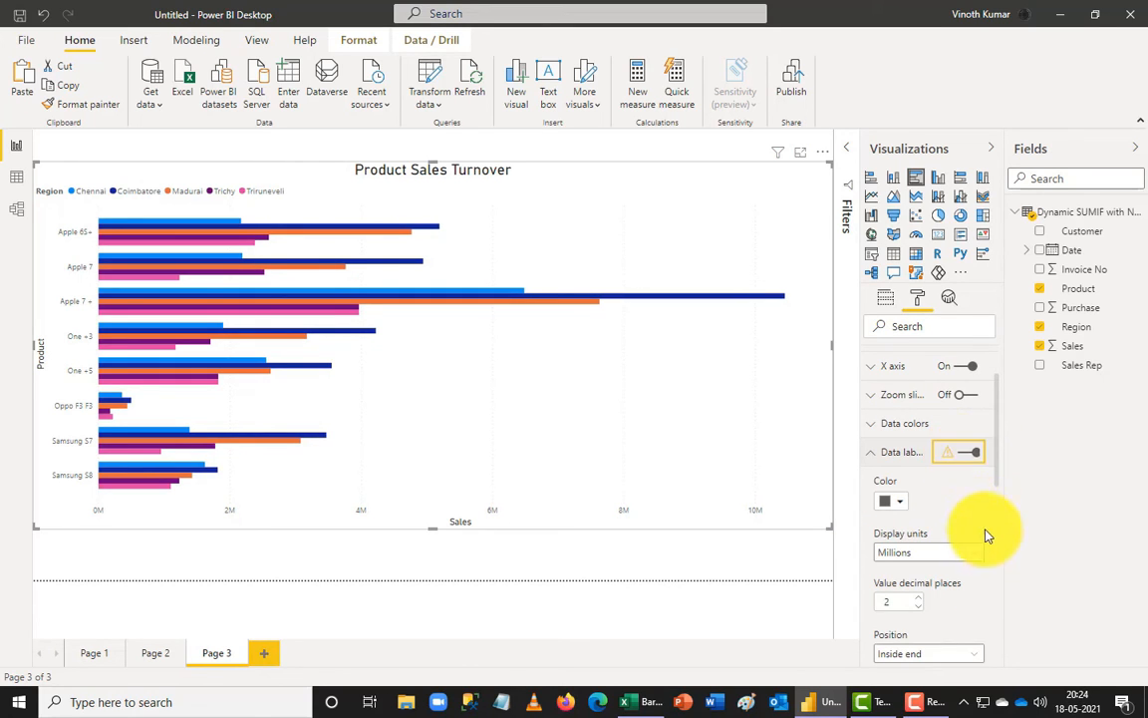
scroll(982, 512, "down", 3)
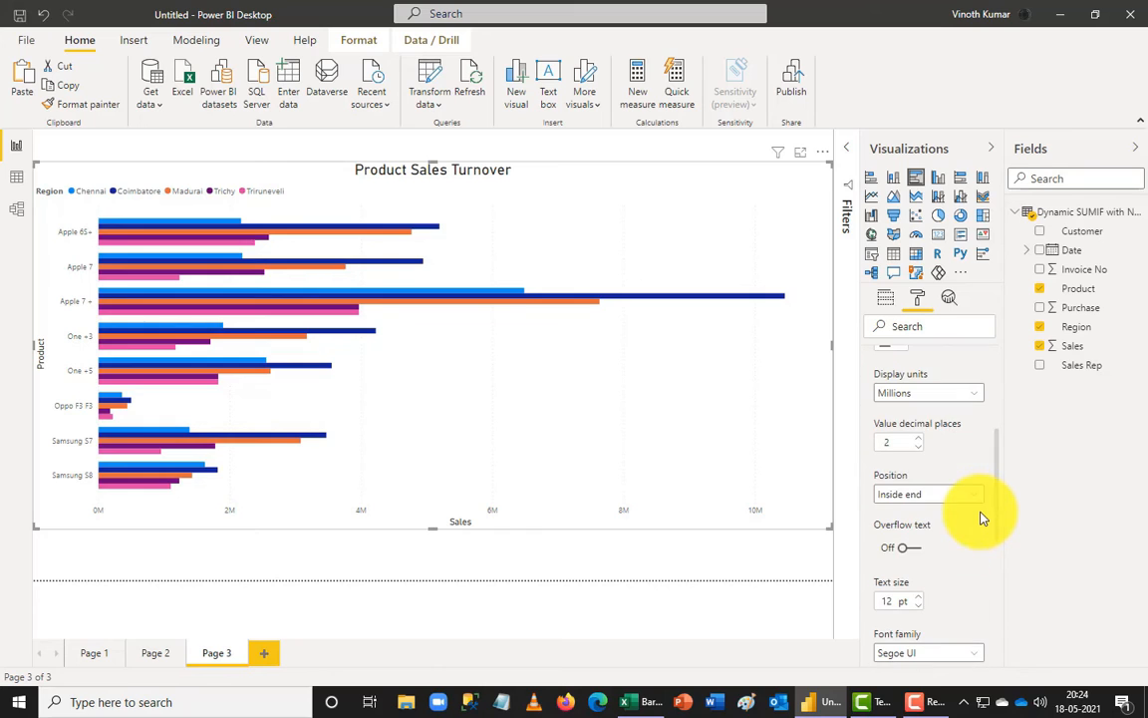
left_click(919, 450)
type("0")
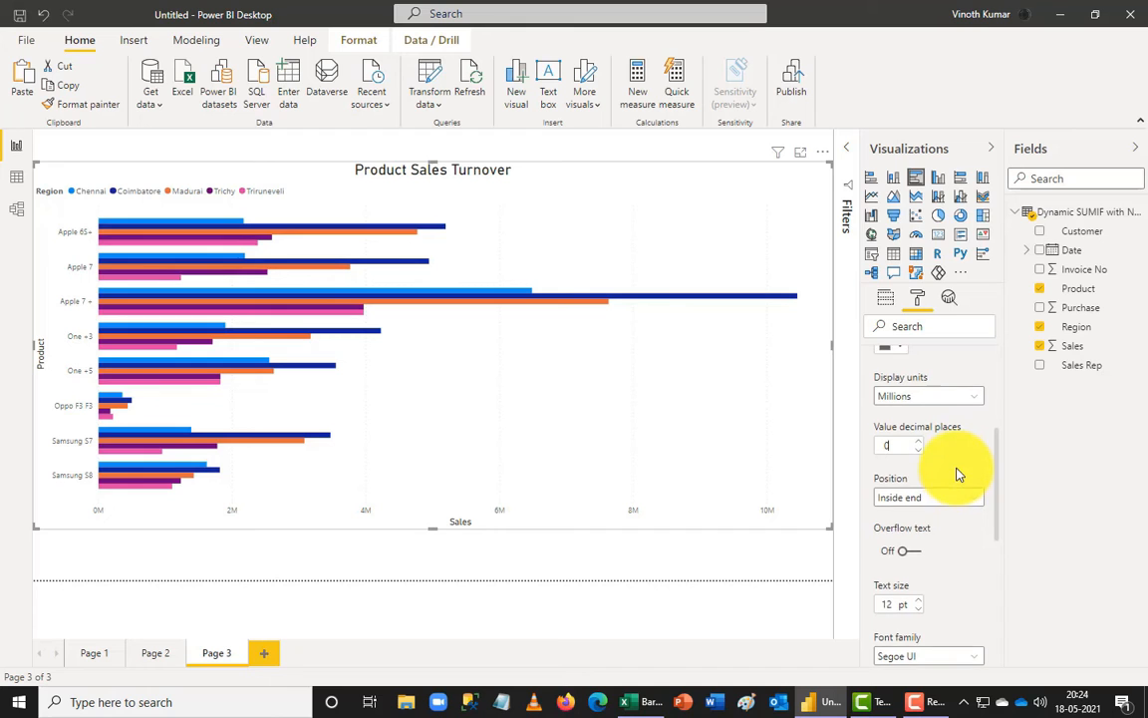
Step: Turn off the data labels of the Product Sales Turnover chart and collapse their settings
scroll(954, 463, "up", 2)
scroll(915, 511, "up", 2)
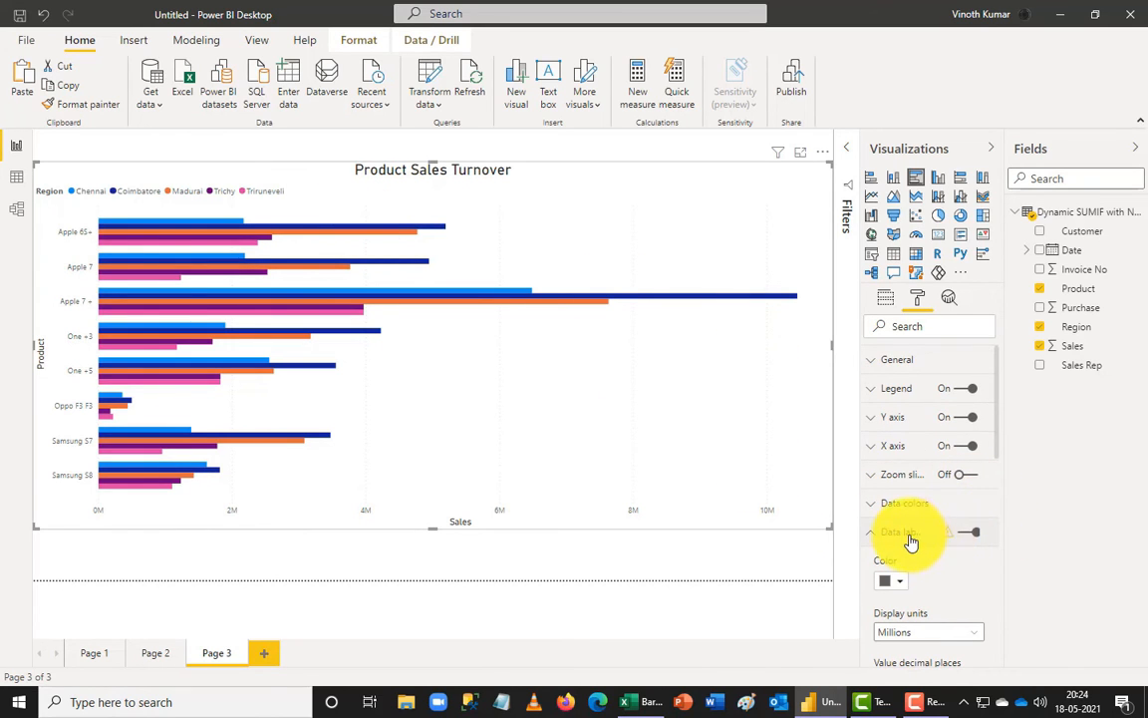
left_click(979, 535)
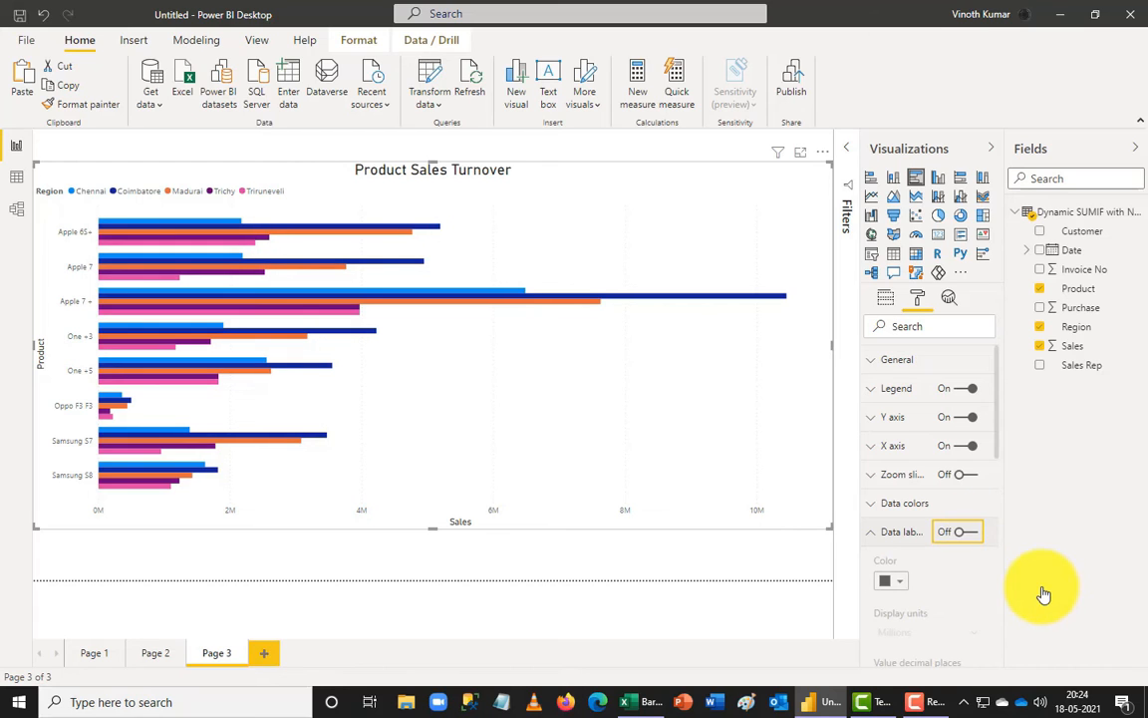
left_click(871, 533)
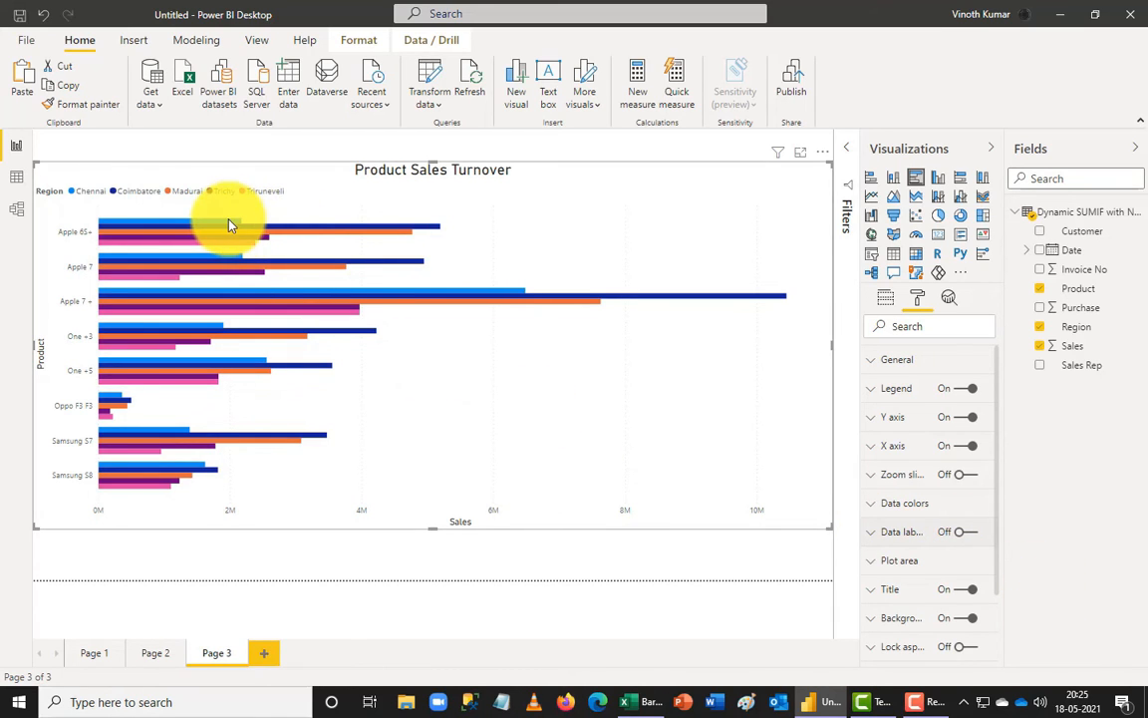
Step: Make the product chart narrower and slightly taller, and turn its data labels on
mouse_move(229, 225)
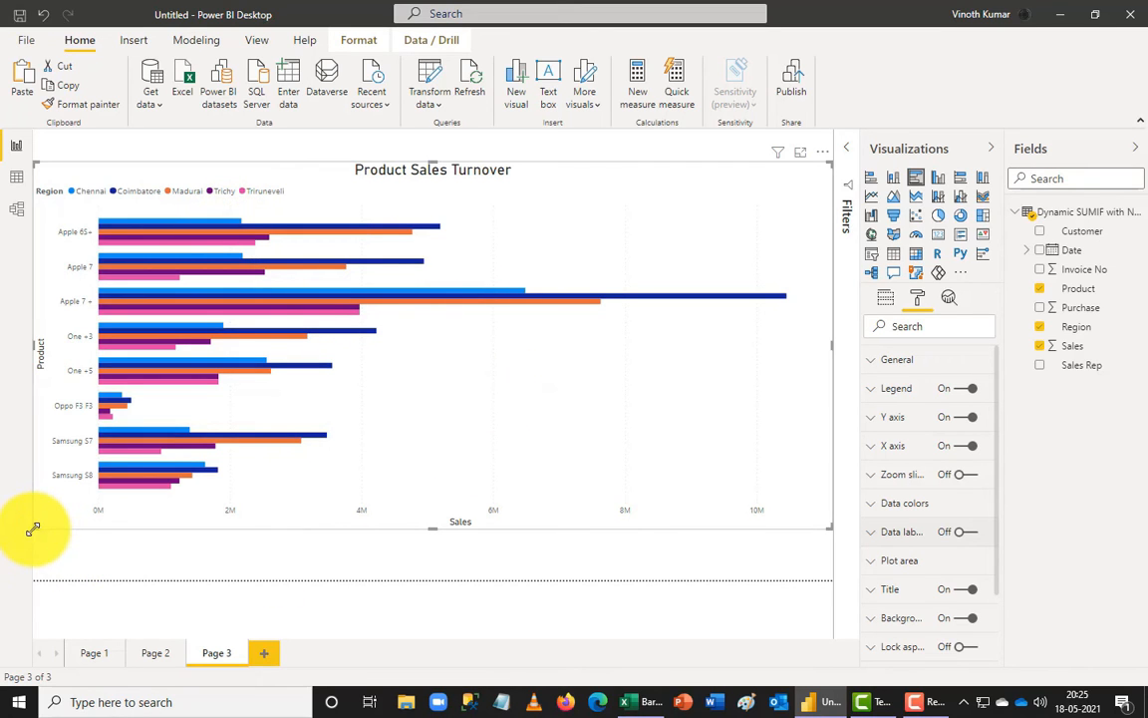
left_click_drag(36, 525, 44, 525)
left_click_drag(341, 530, 302, 564)
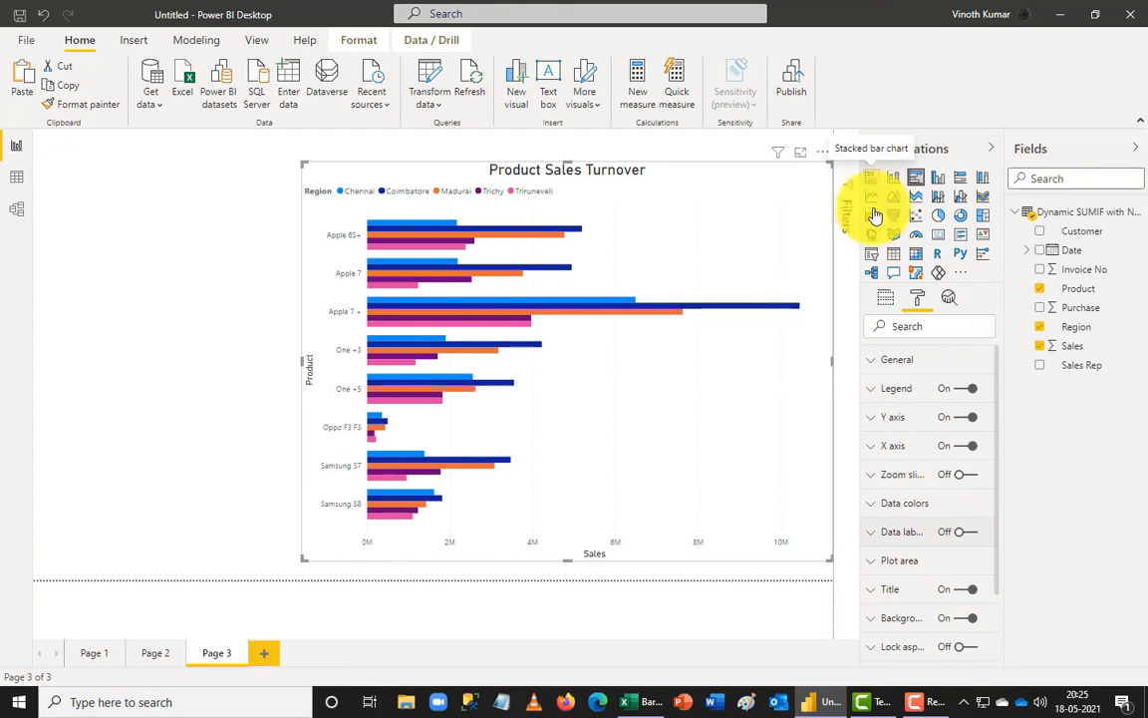
left_click(960, 535)
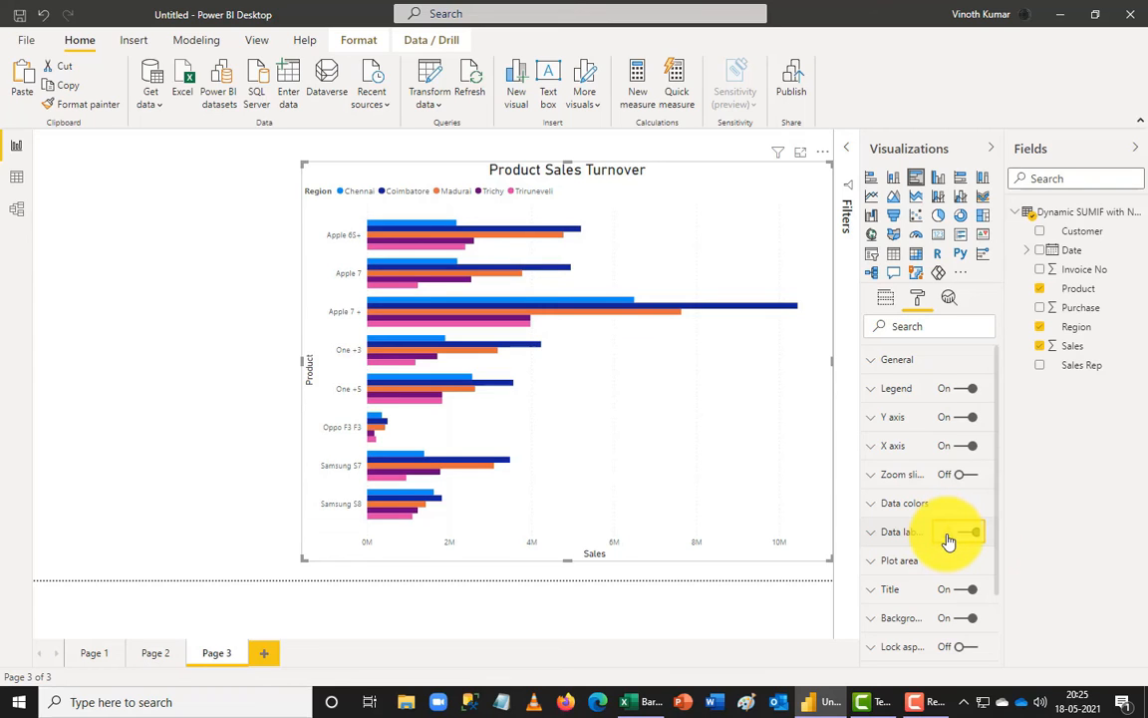
mouse_move(949, 540)
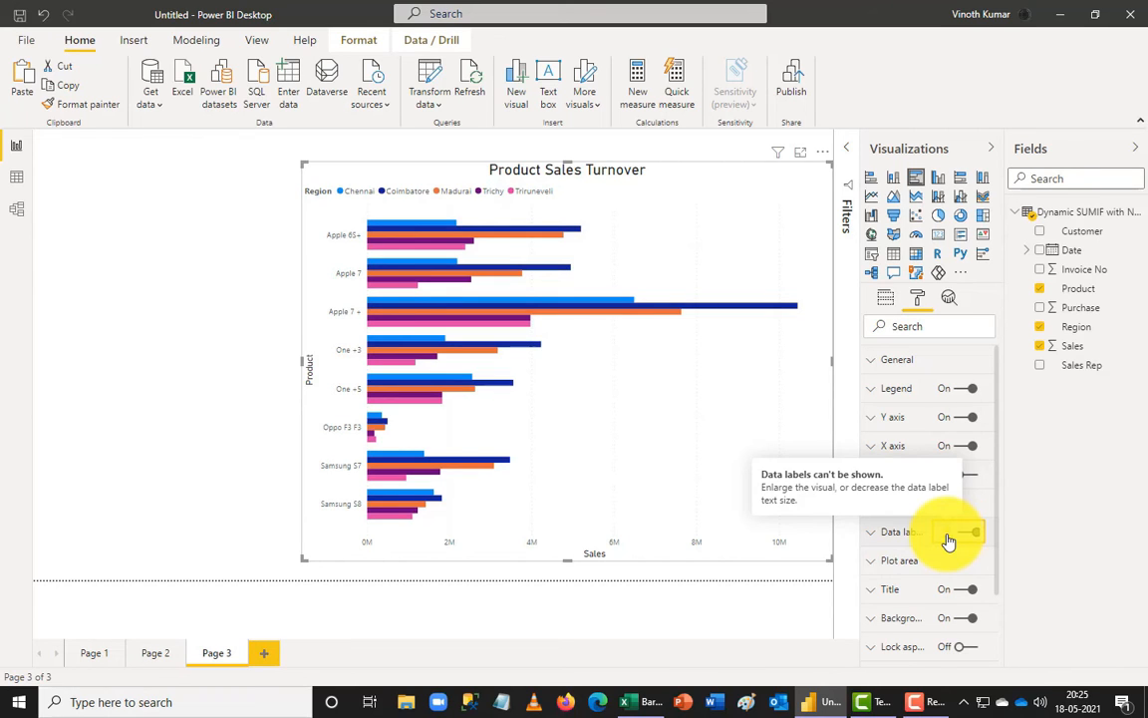
Step: Resize the product chart to the full page height and place it over the left part of Page 3
left_click(301, 172)
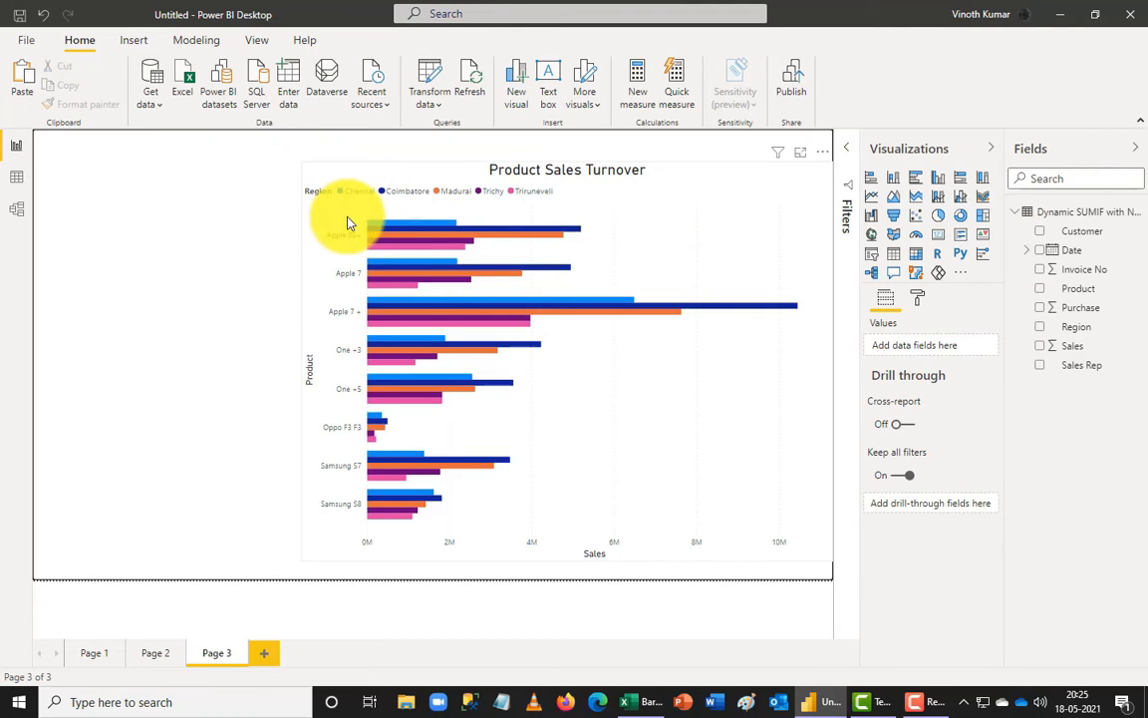
left_click(314, 152)
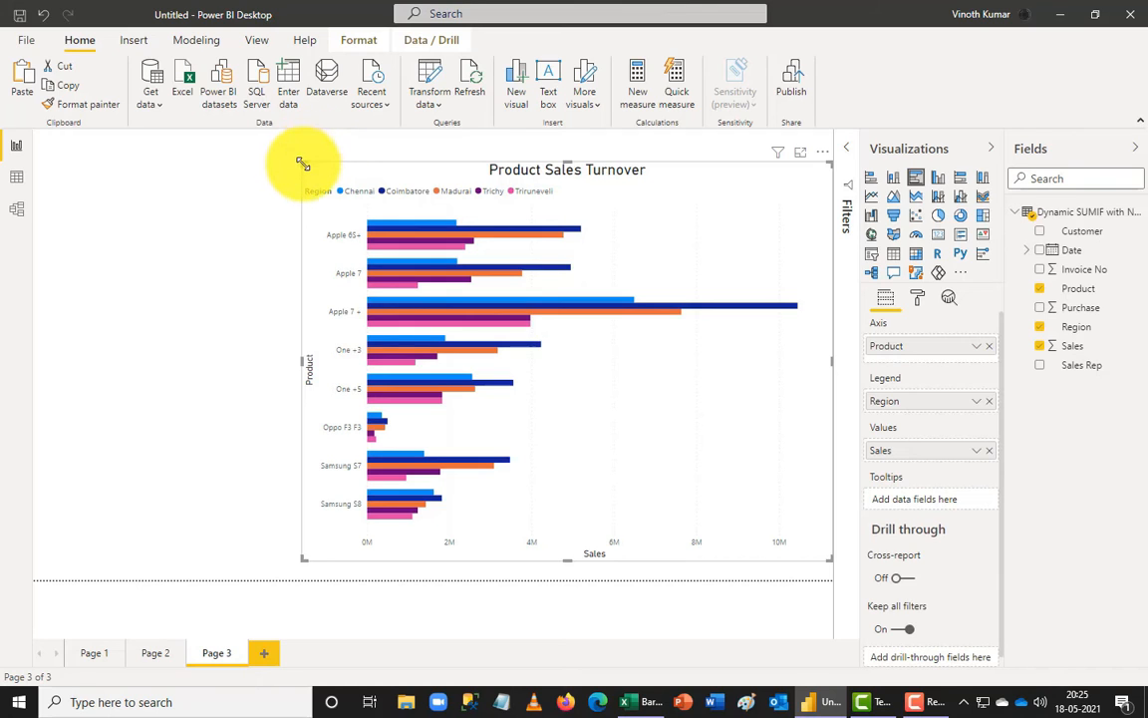
left_click_drag(301, 164, 365, 128)
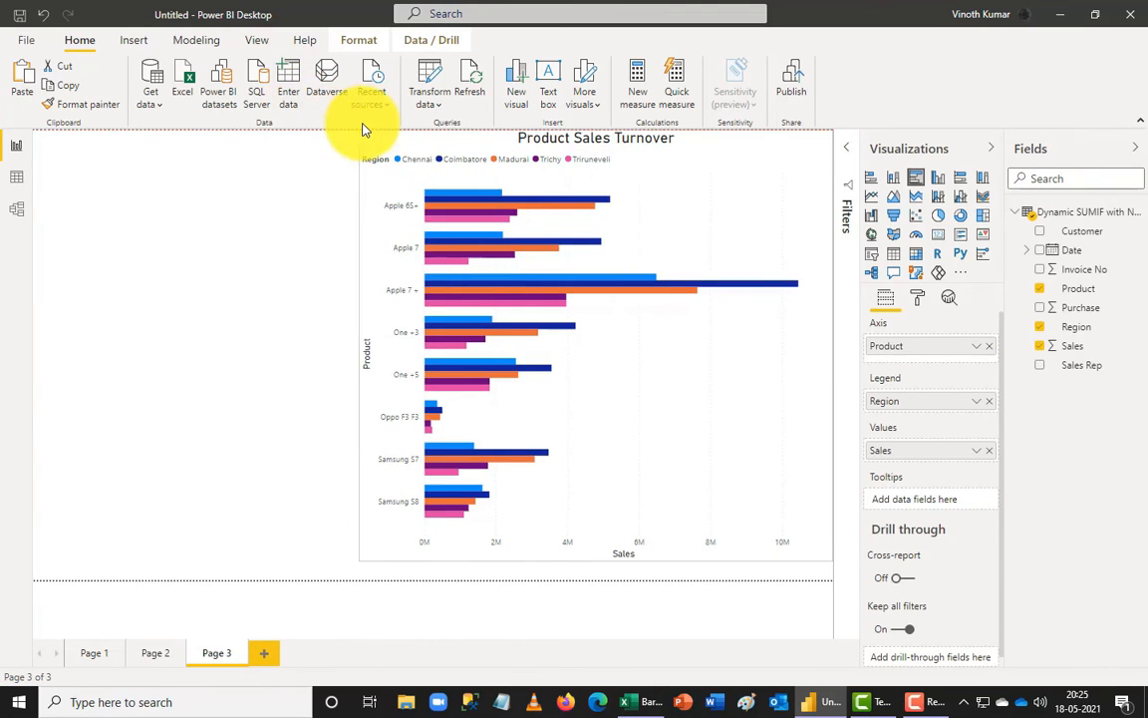
left_click_drag(797, 155, 440, 141)
left_click_drag(498, 552, 544, 568)
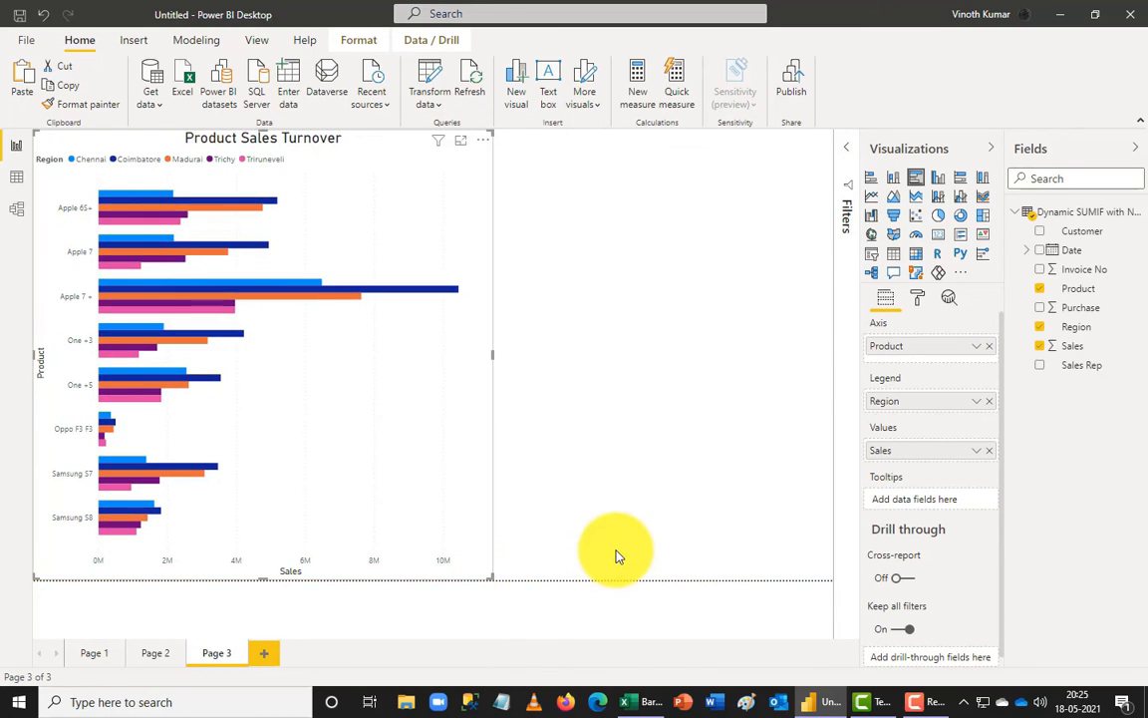
Step: Add a Product slicer in the empty area beside the chart and set its item text size to 14 pt
left_click(648, 373)
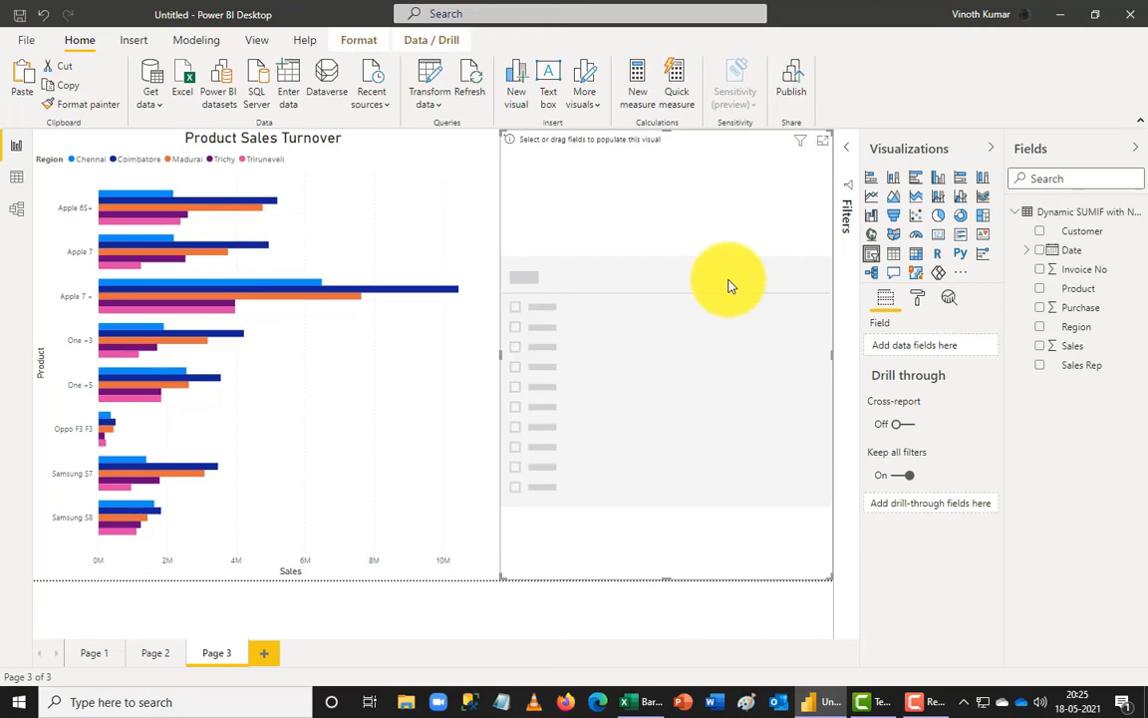
left_click(1042, 290)
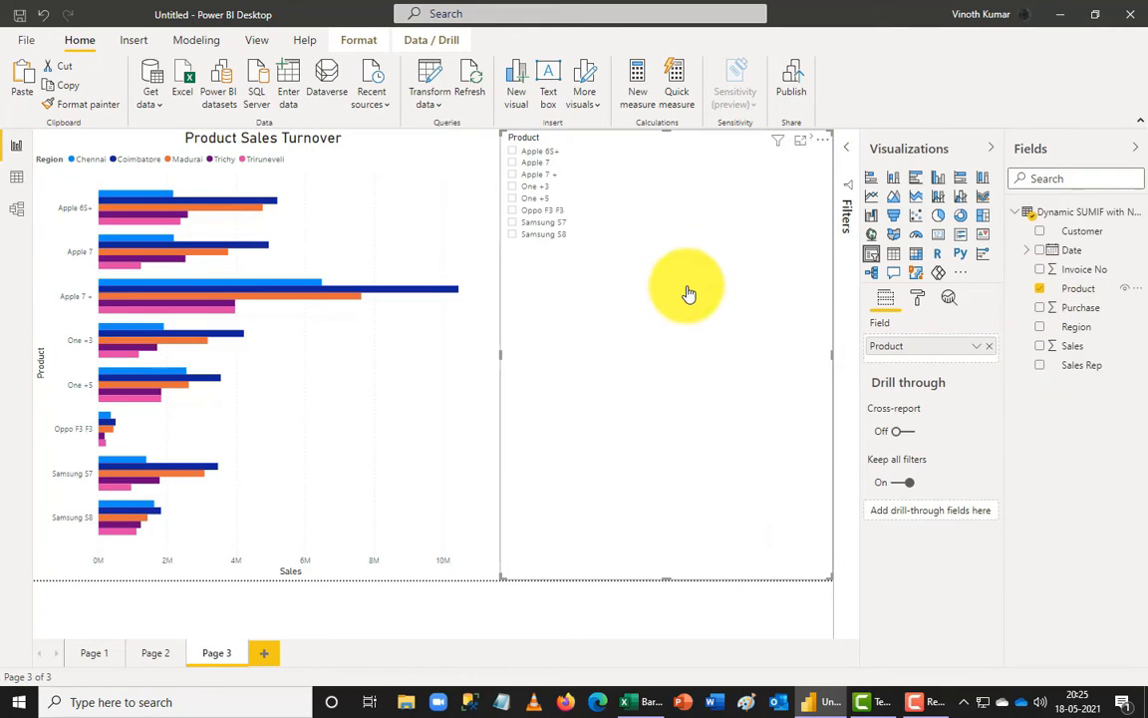
left_click(921, 300)
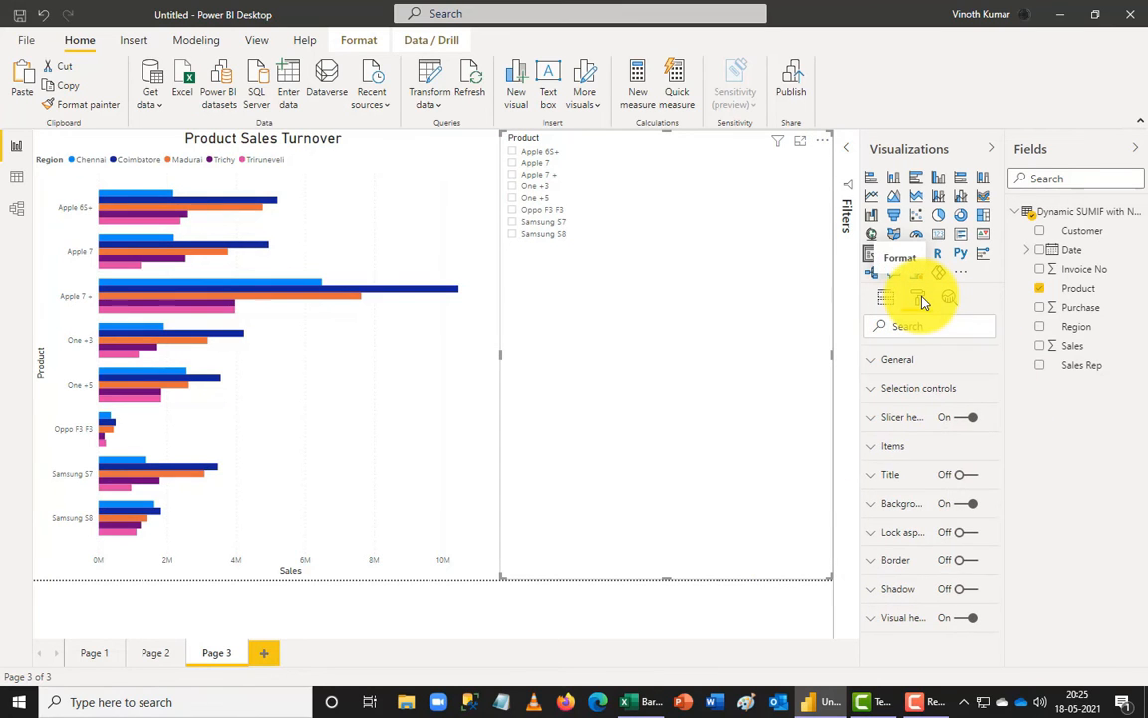
left_click(915, 447)
scroll(948, 564, "down", 2)
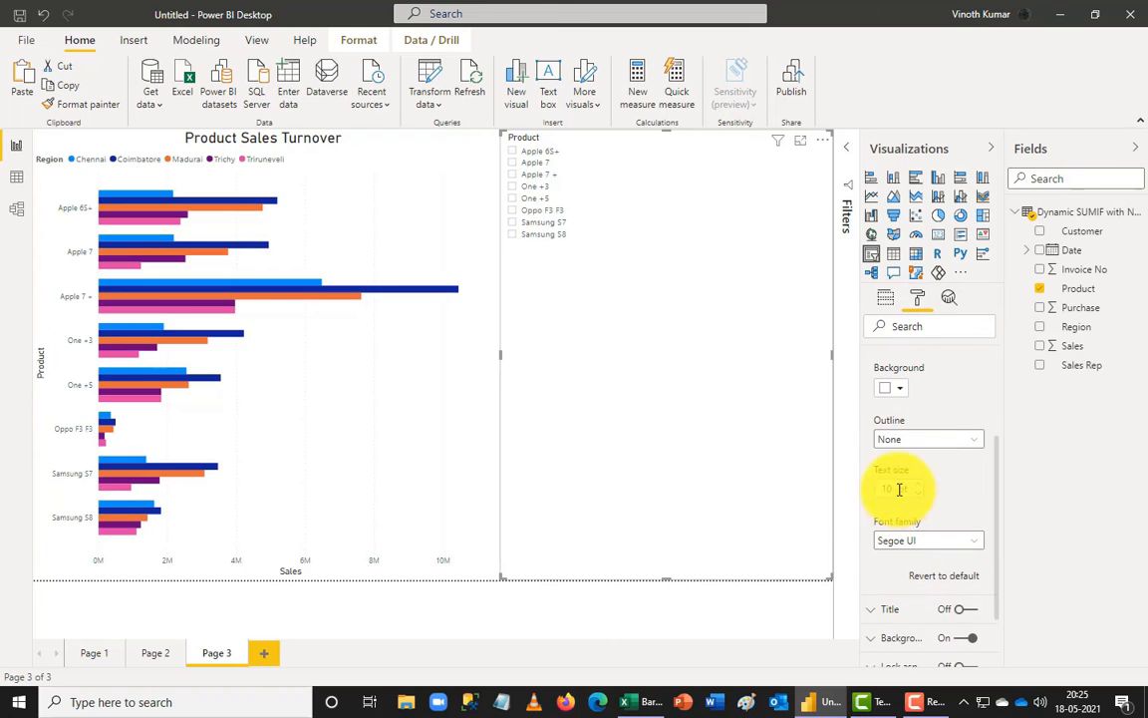
type("14")
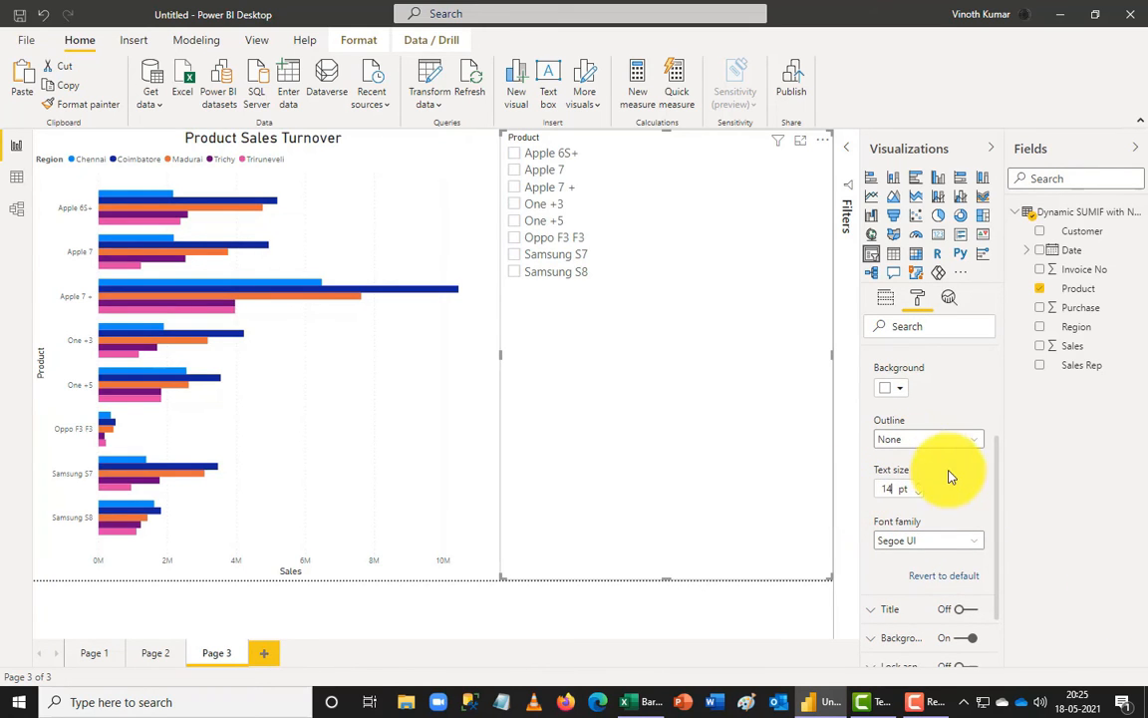
Step: Set the text size of the Product slicer's header to 16 pt
scroll(942, 472, "up", 4)
left_click(879, 447)
left_click(873, 418)
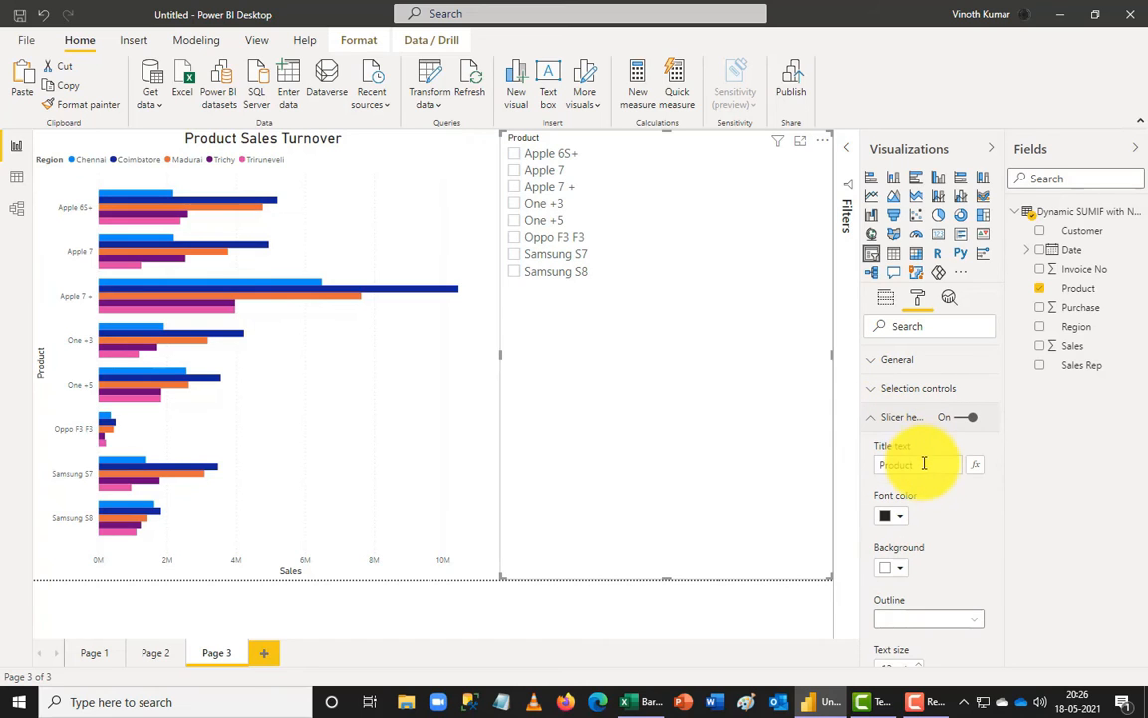
scroll(932, 604, "down", 2)
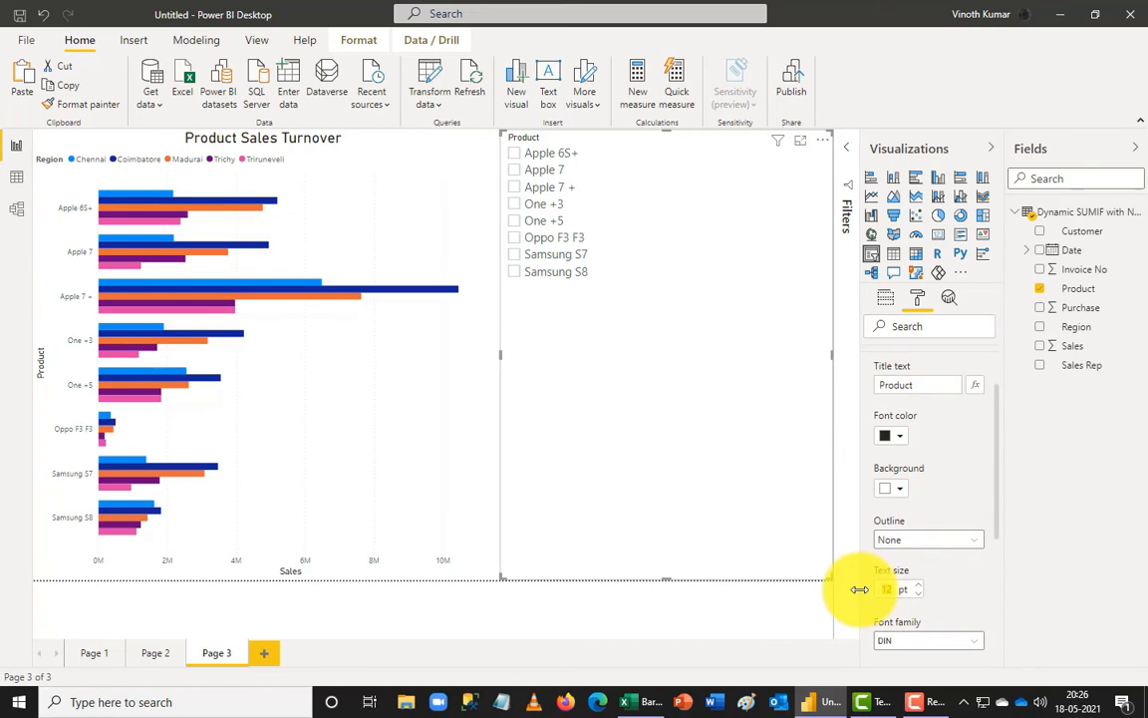
type("16")
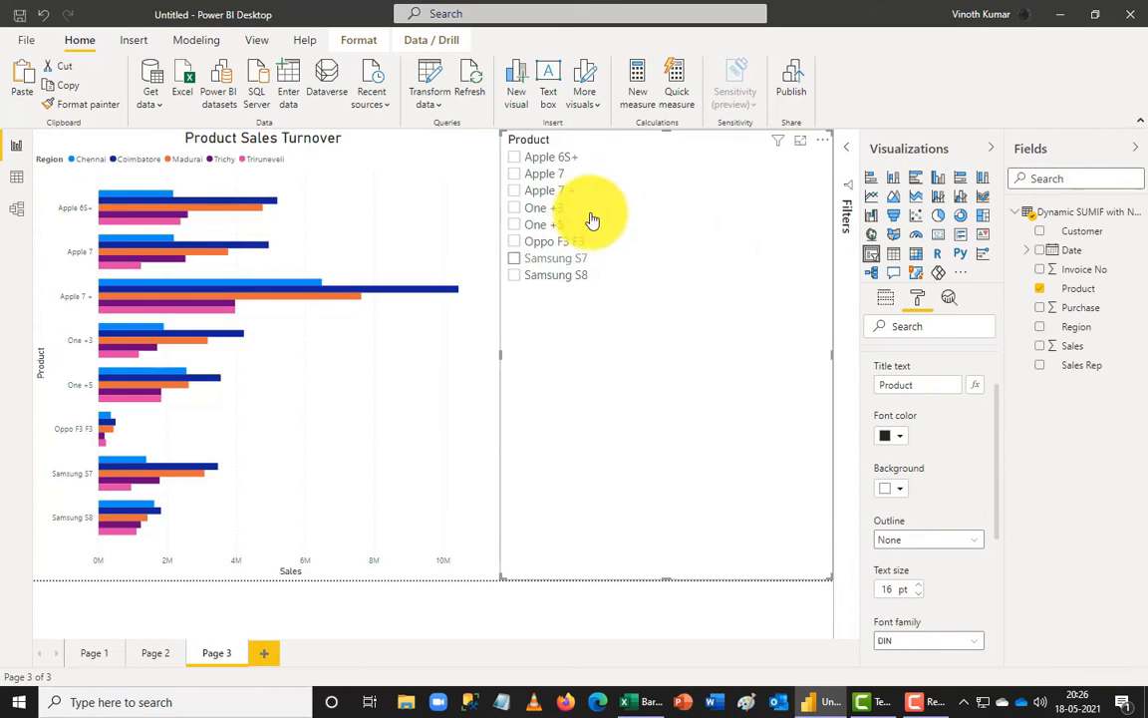
Step: Filter the chart to Apple 6S+ with the slicer, then shrink the slicer around its list and center it in the empty area
left_click(517, 158)
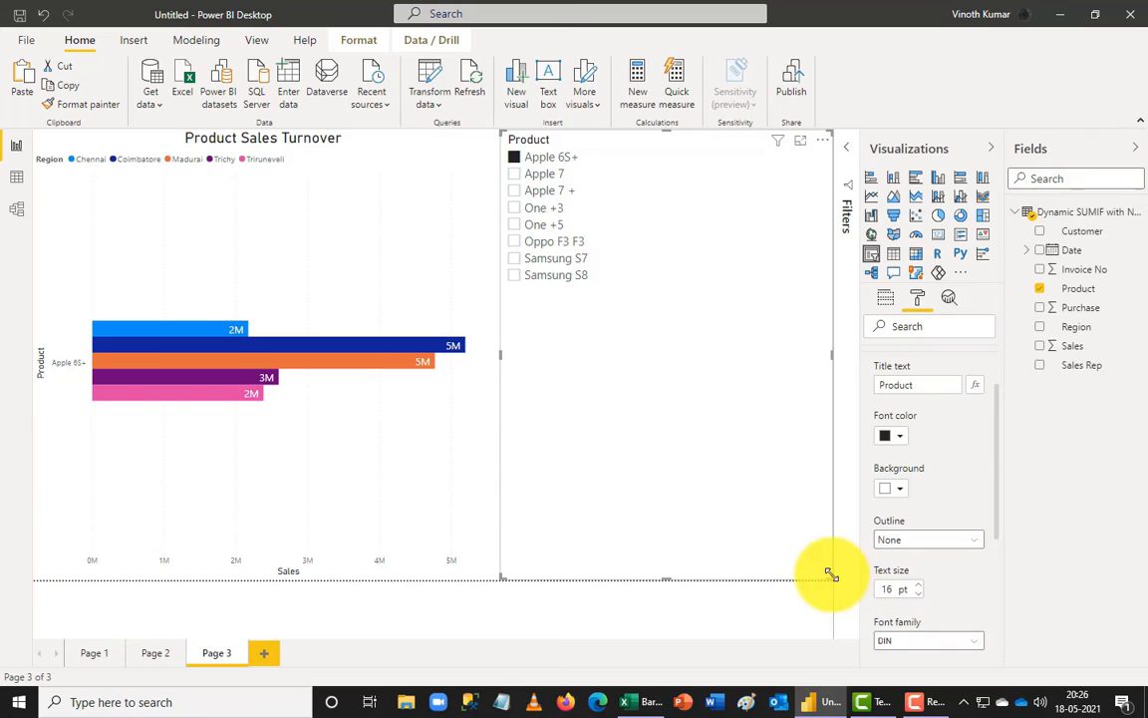
left_click_drag(828, 572, 661, 293)
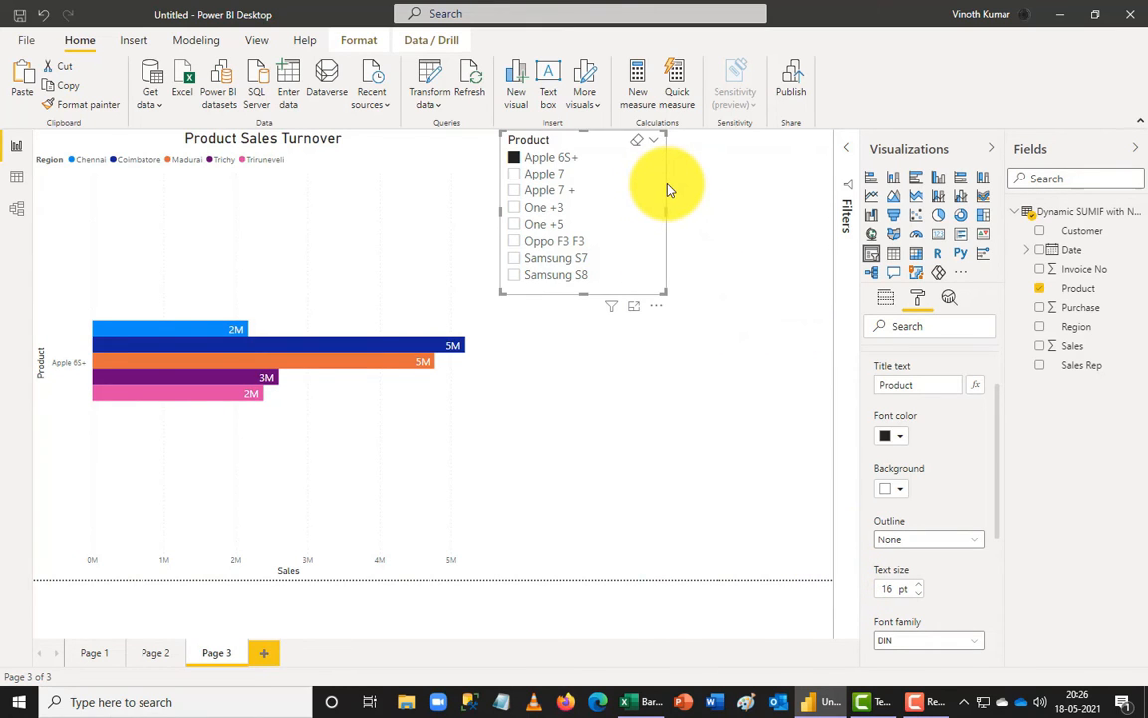
left_click_drag(668, 190, 787, 328)
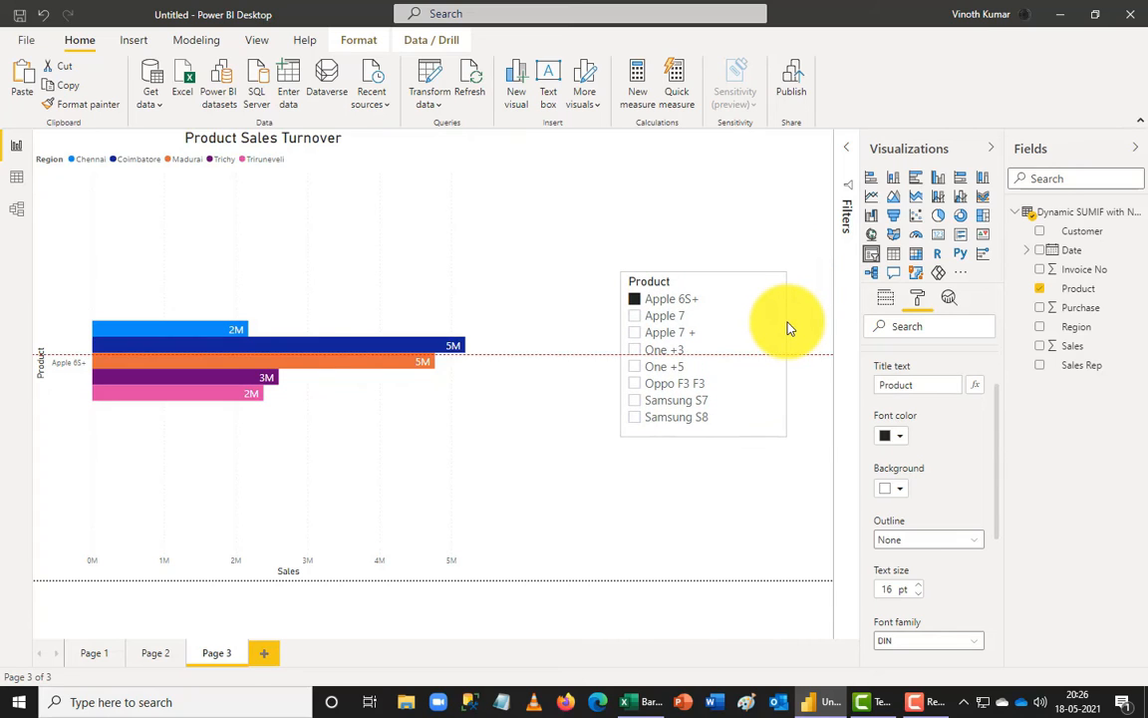
Step: Filter the chart to Apple 7, Apple 7 + and One +3 one at a time, then clear the slicer selection
left_click(635, 319)
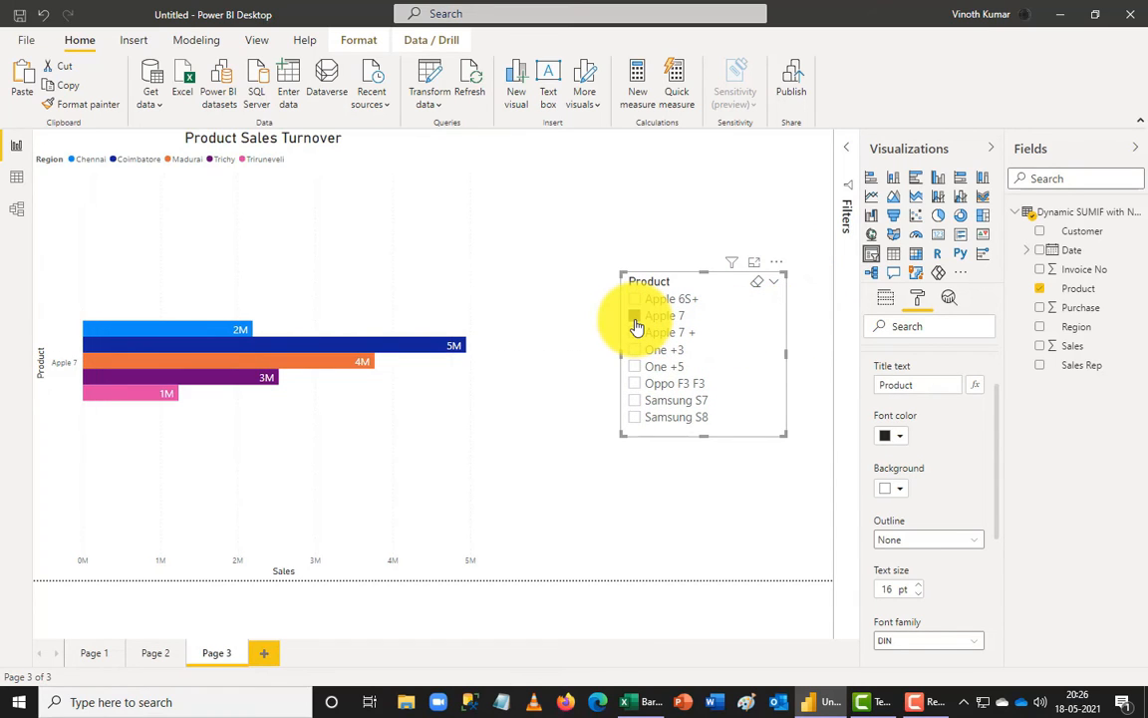
left_click(635, 337)
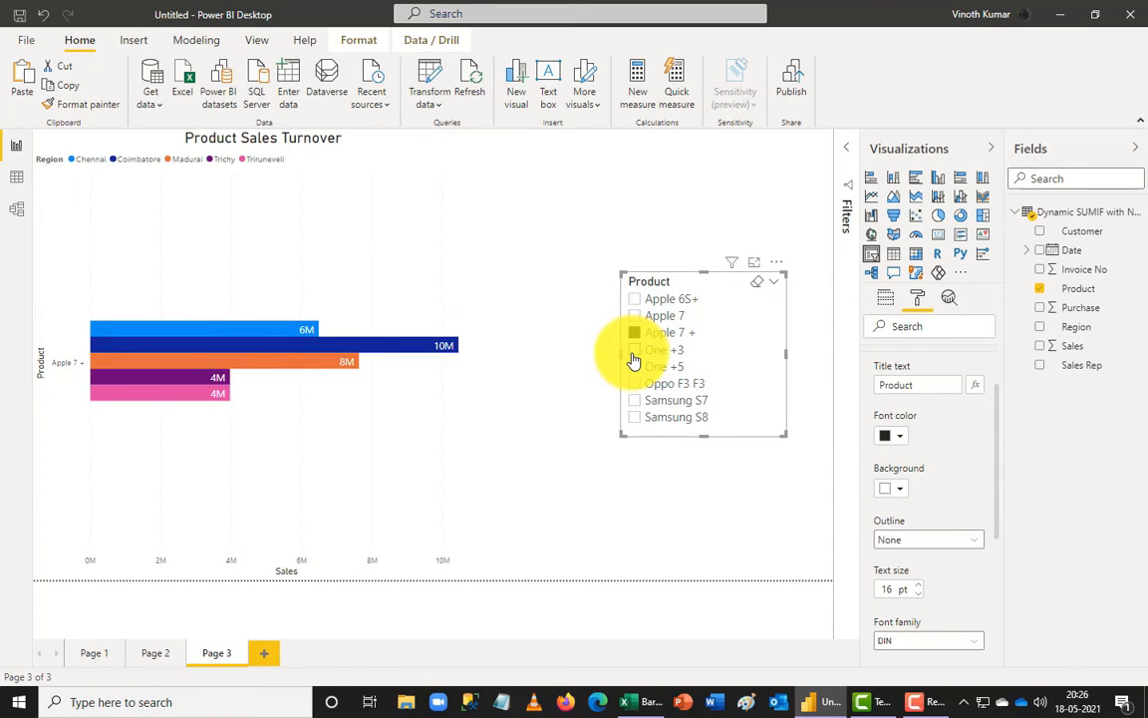
left_click(633, 355)
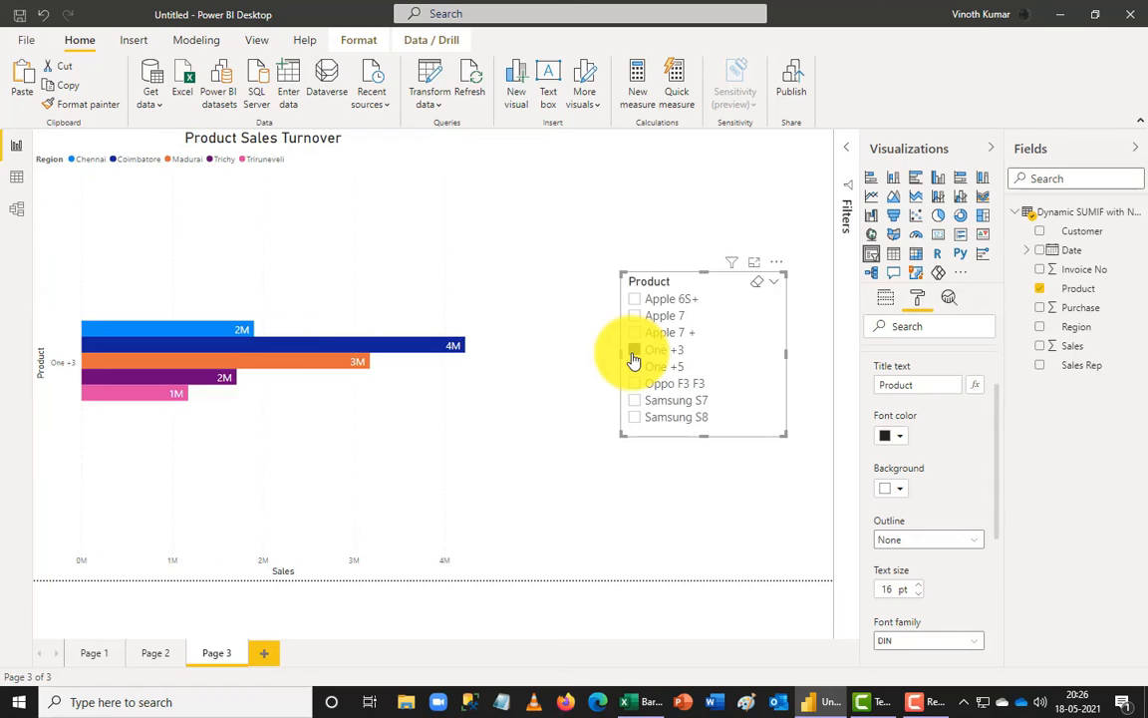
left_click(757, 283)
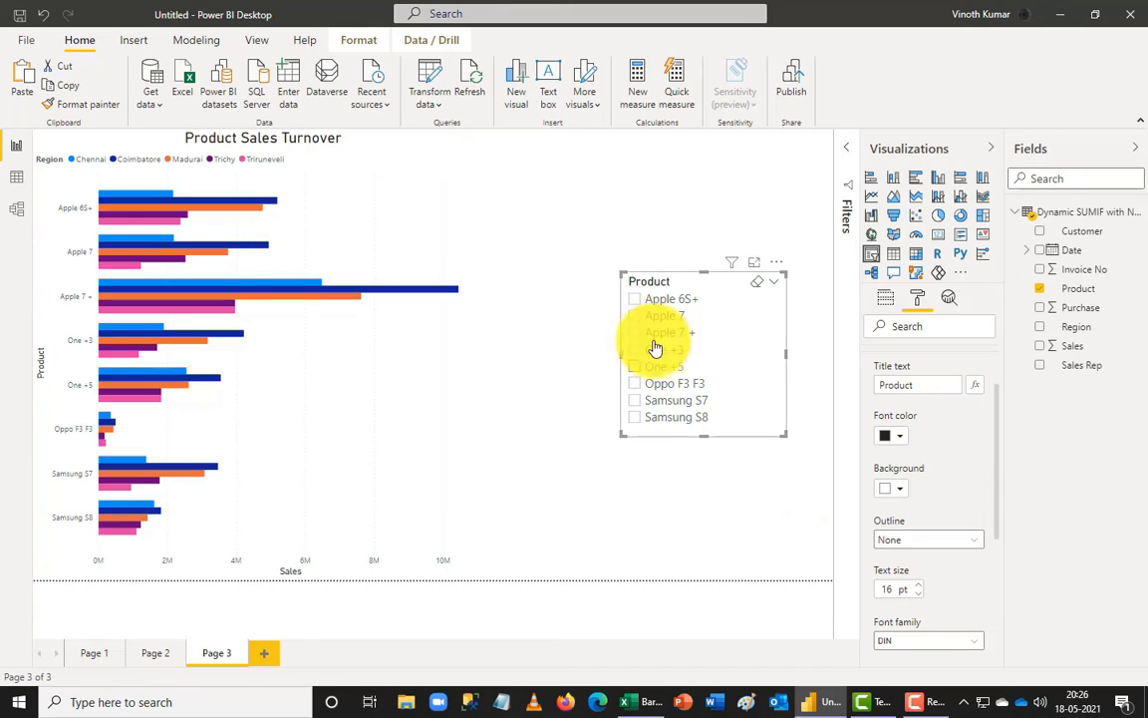
Step: Filter the chart to Apple 6S+, Apple 7, Apple 7 + and One +3 together, briefly including One +5, then clear the slicer selection
left_click(636, 302)
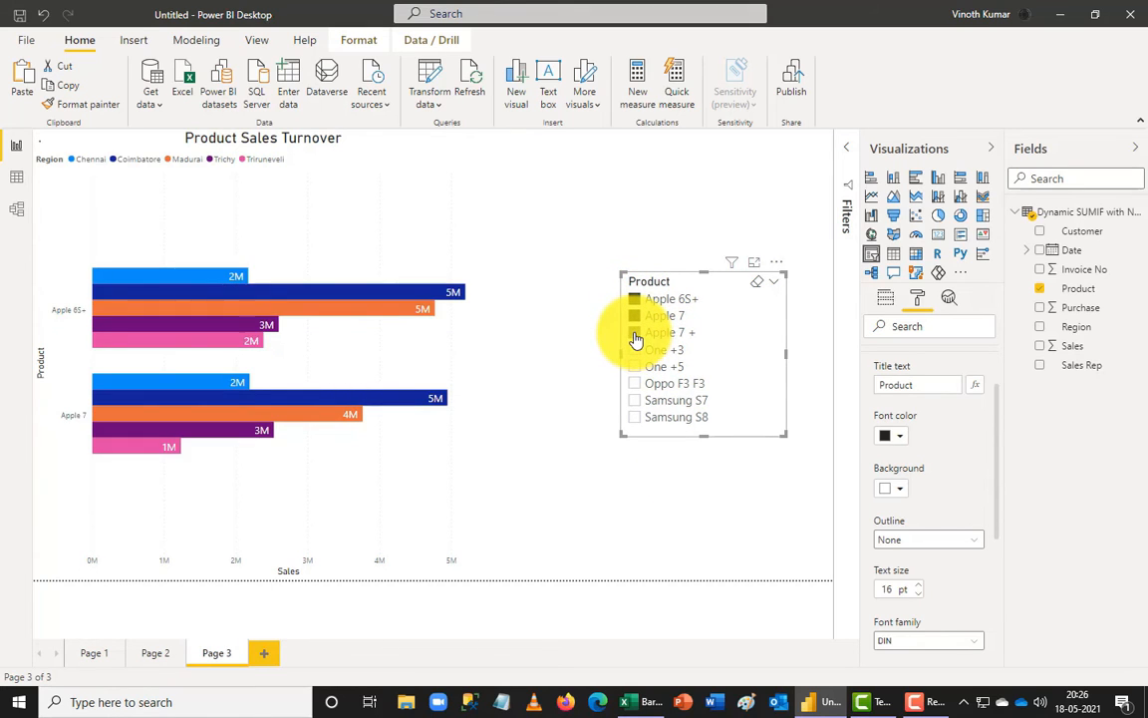
left_click(636, 334)
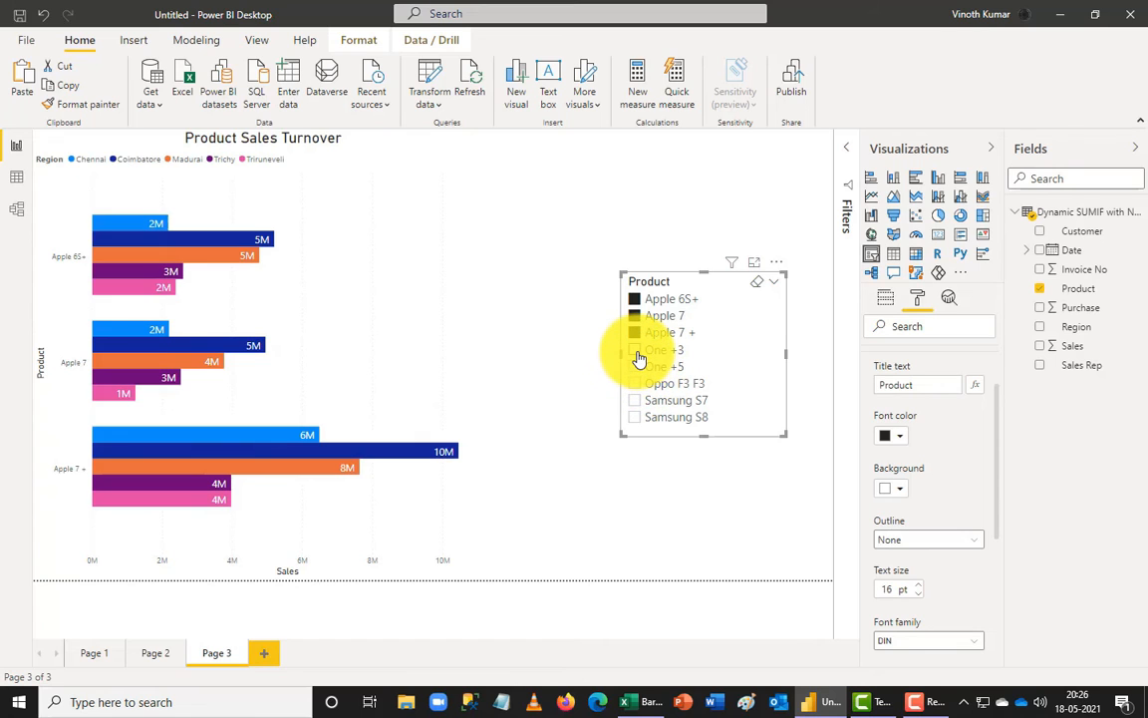
left_click(636, 351)
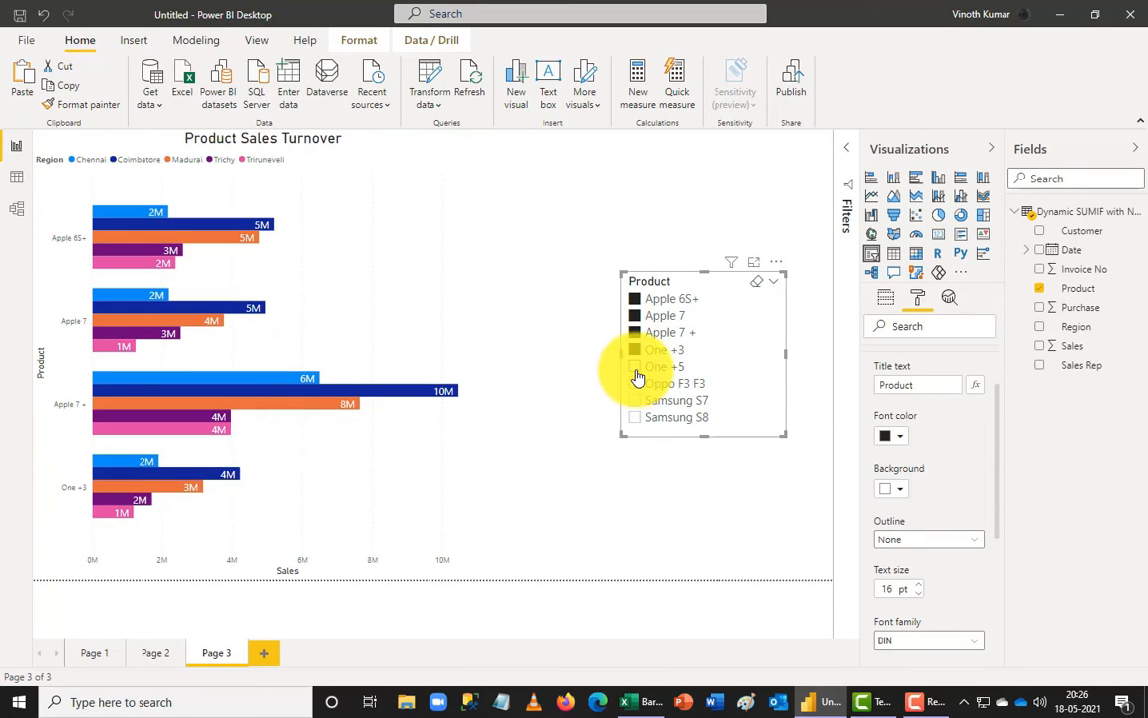
left_click(636, 368)
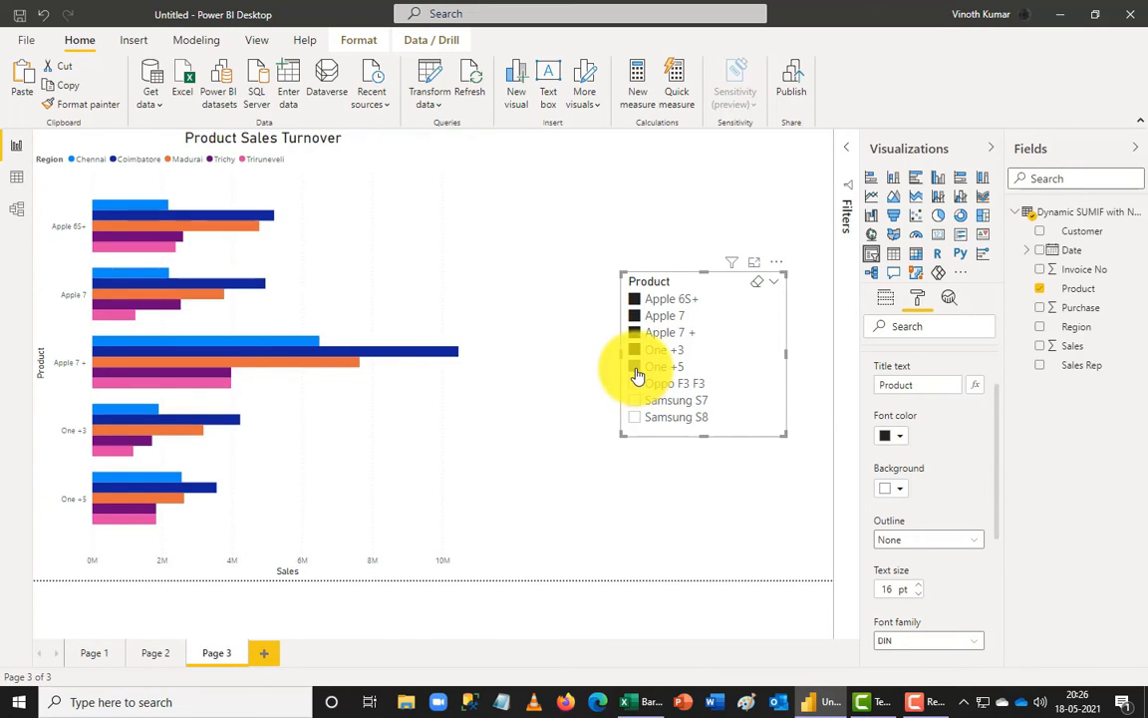
left_click(636, 368)
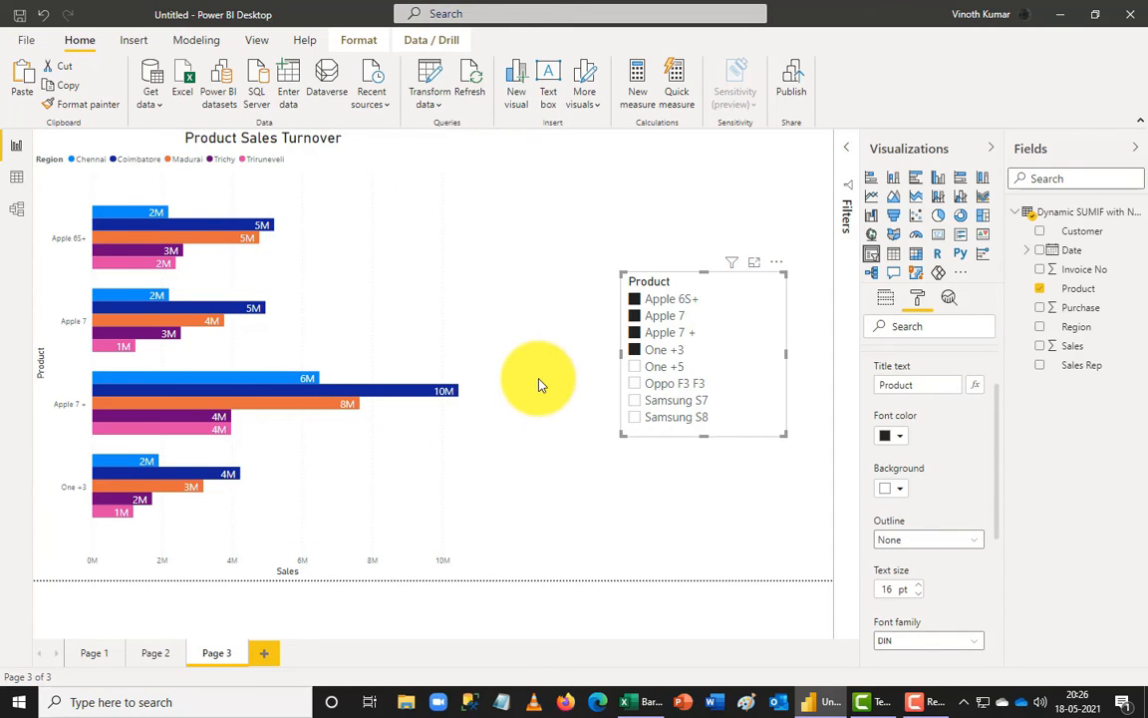
left_click(531, 496)
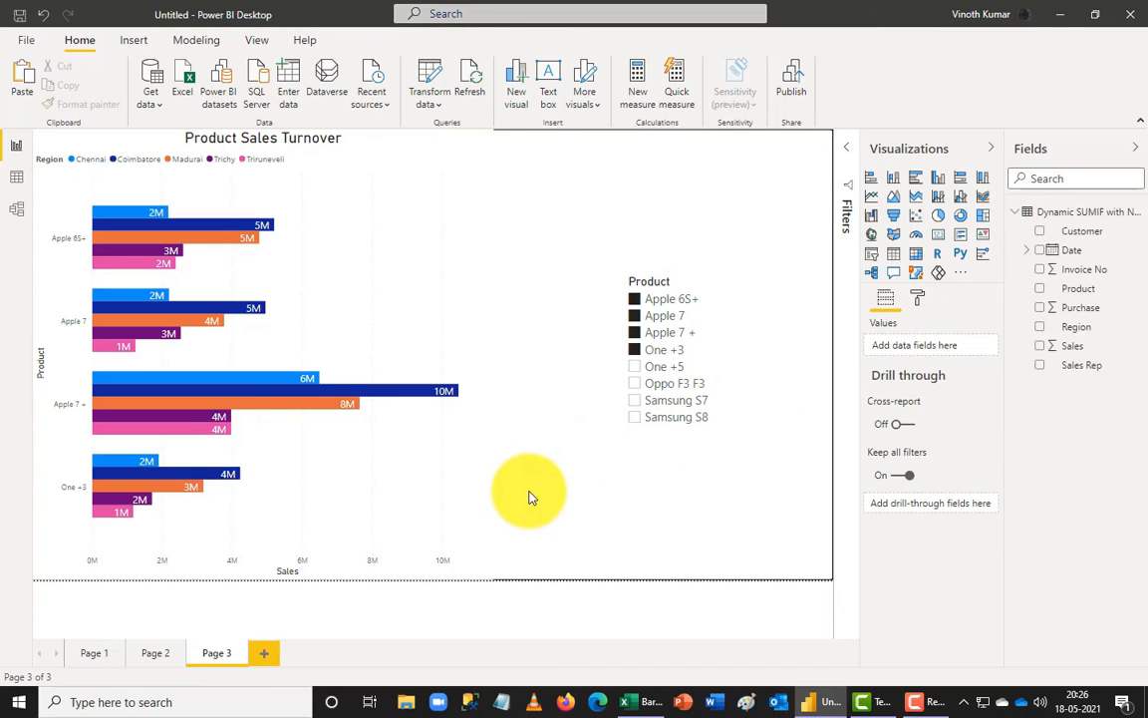
left_click(456, 232)
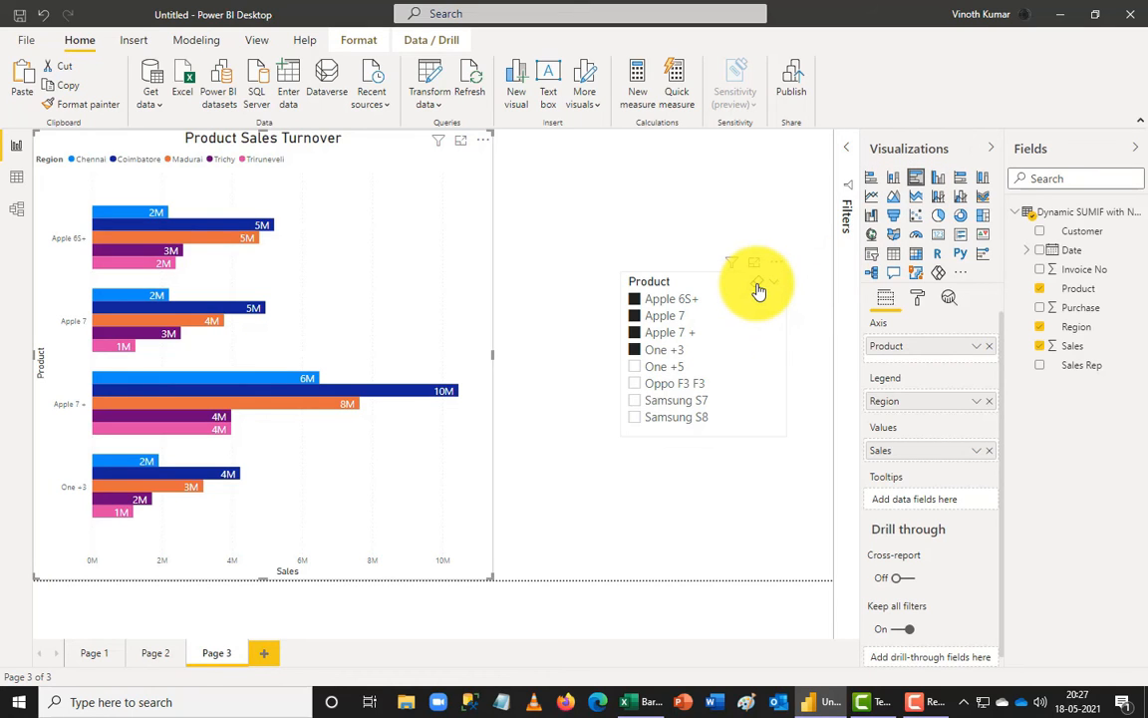
left_click(757, 285)
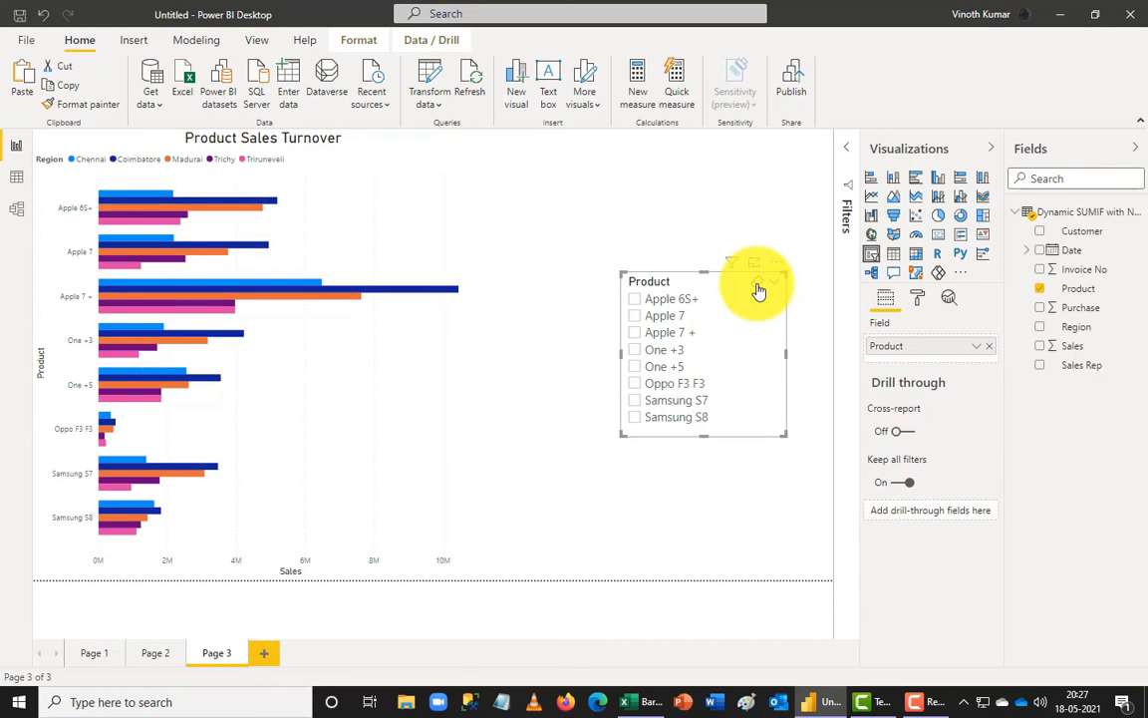
Step: Move the Product slicer up level with the chart's upper part and add a smaller Region slicer in the space below it
left_click_drag(724, 280, 729, 164)
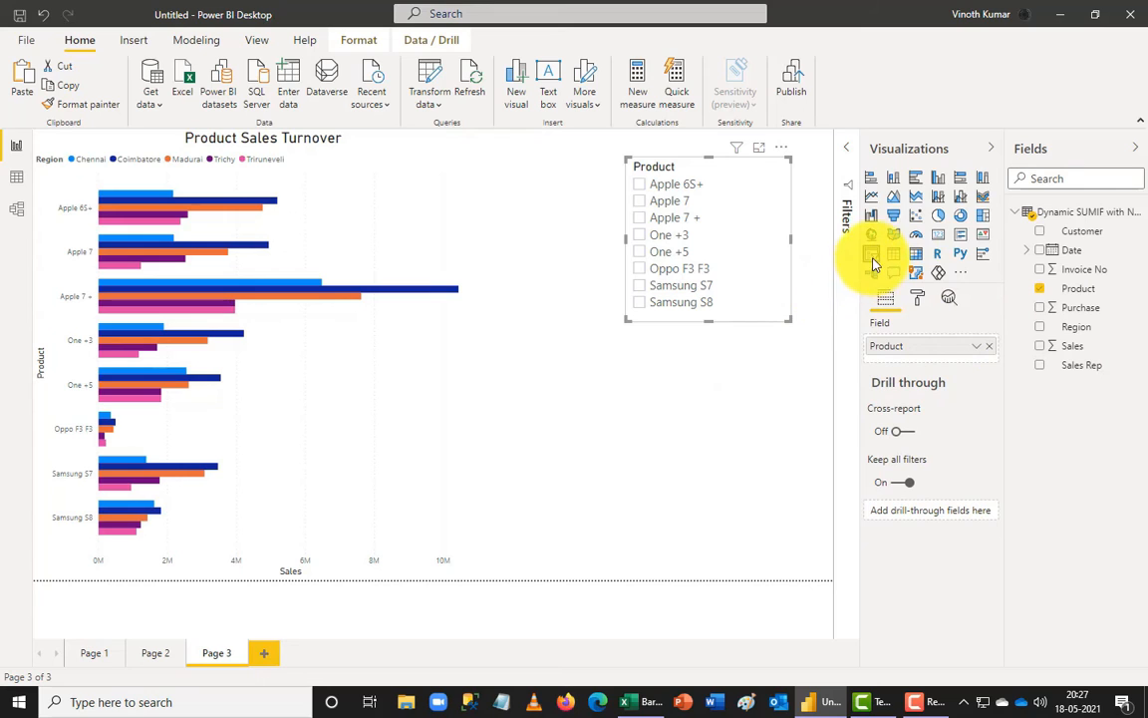
left_click(656, 407)
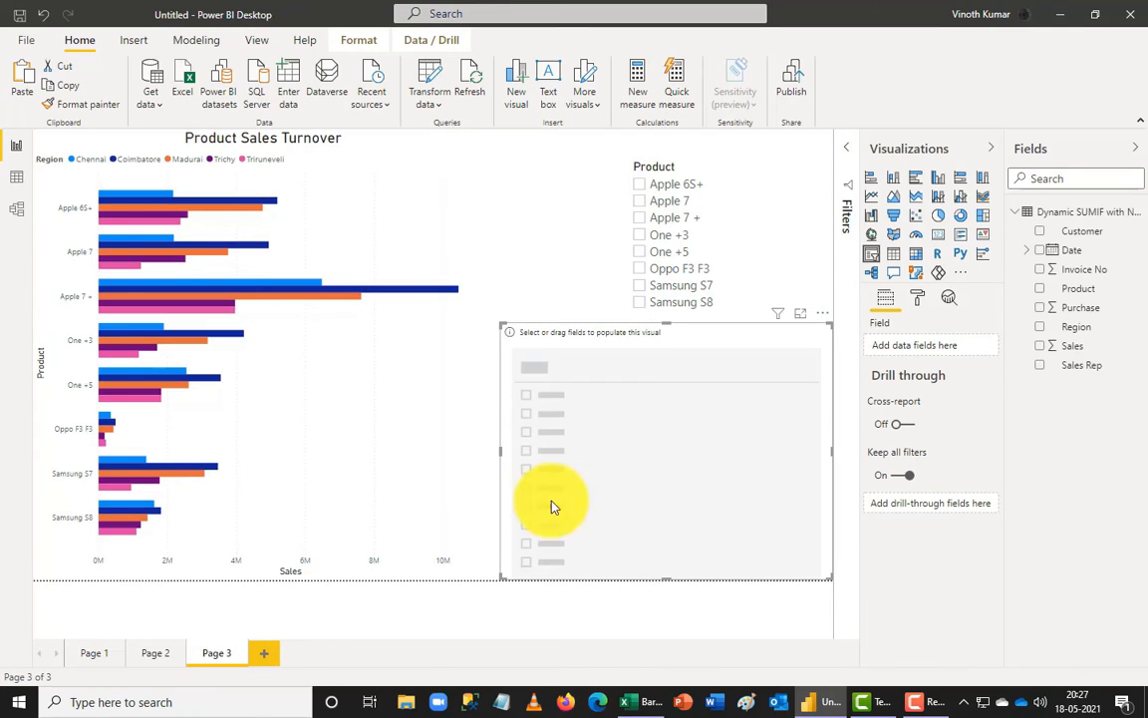
left_click_drag(499, 325, 566, 317)
left_click_drag(828, 576, 806, 488)
left_click_drag(782, 339, 791, 361)
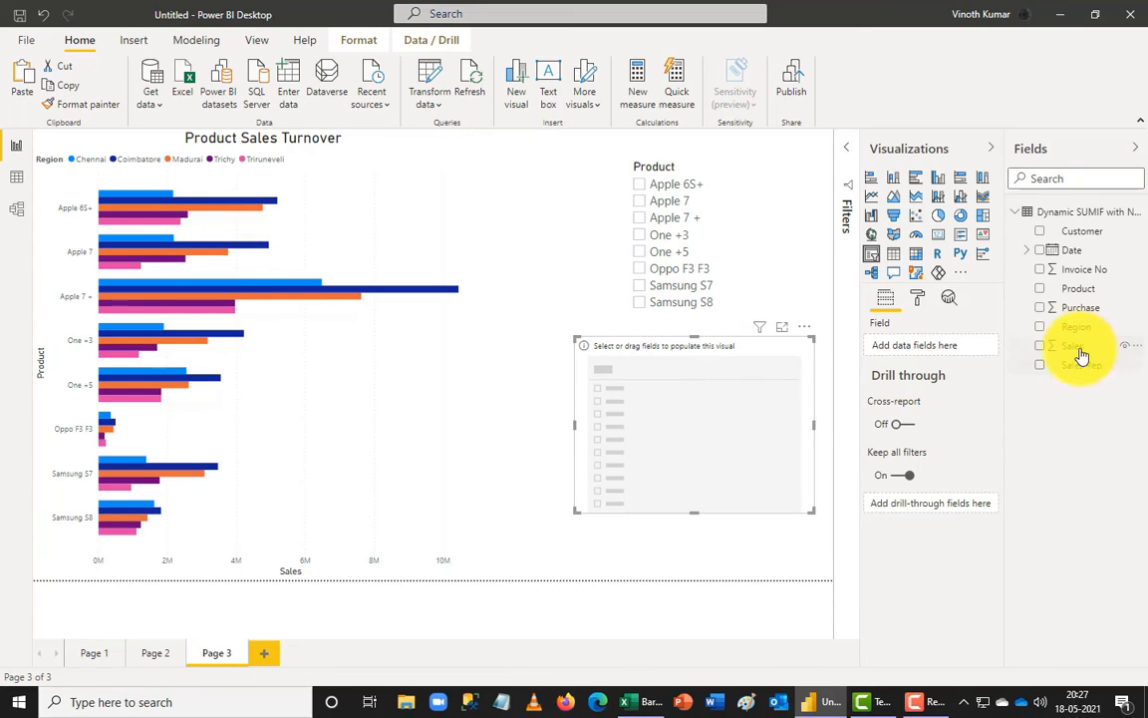
left_click(1040, 330)
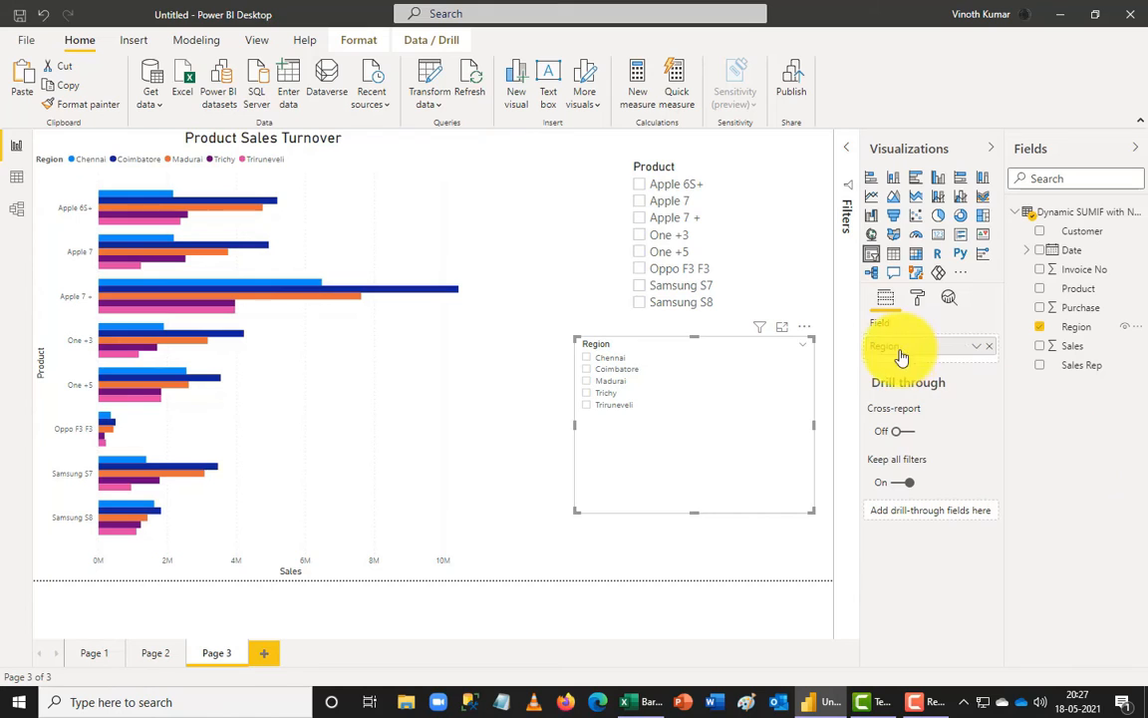
Step: Set the text size of the Region slicer's header to 16 pt
left_click(919, 299)
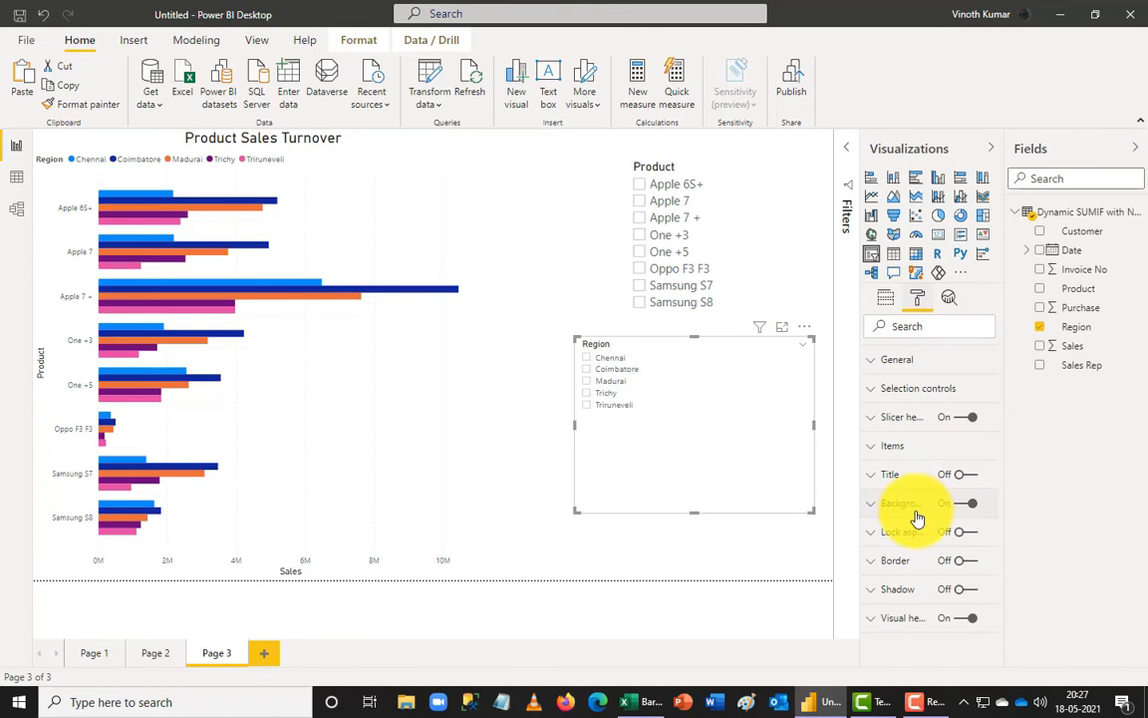
left_click(900, 424)
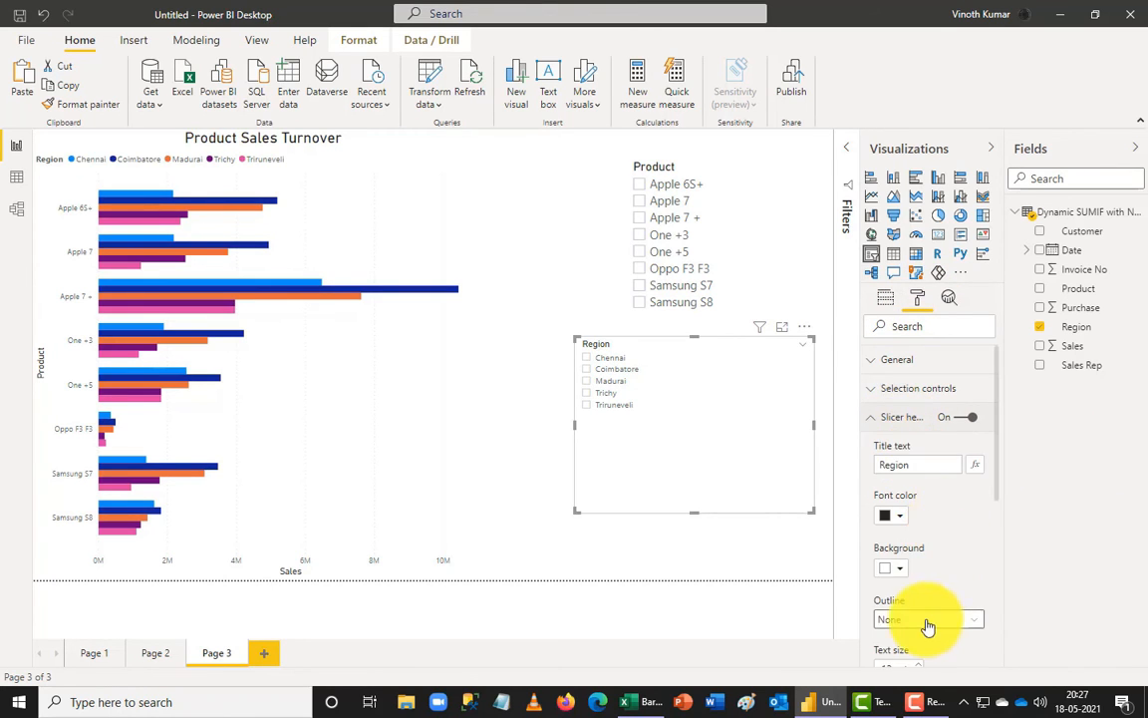
scroll(928, 615, "down", 3)
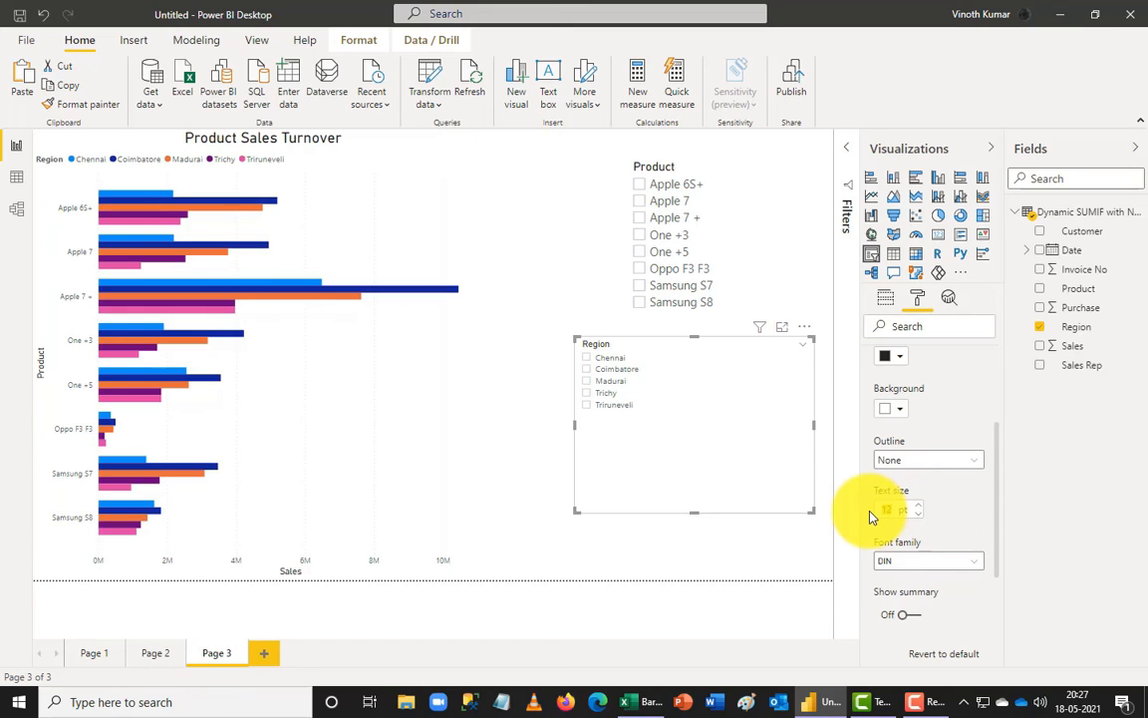
scroll(918, 429, "up", 2)
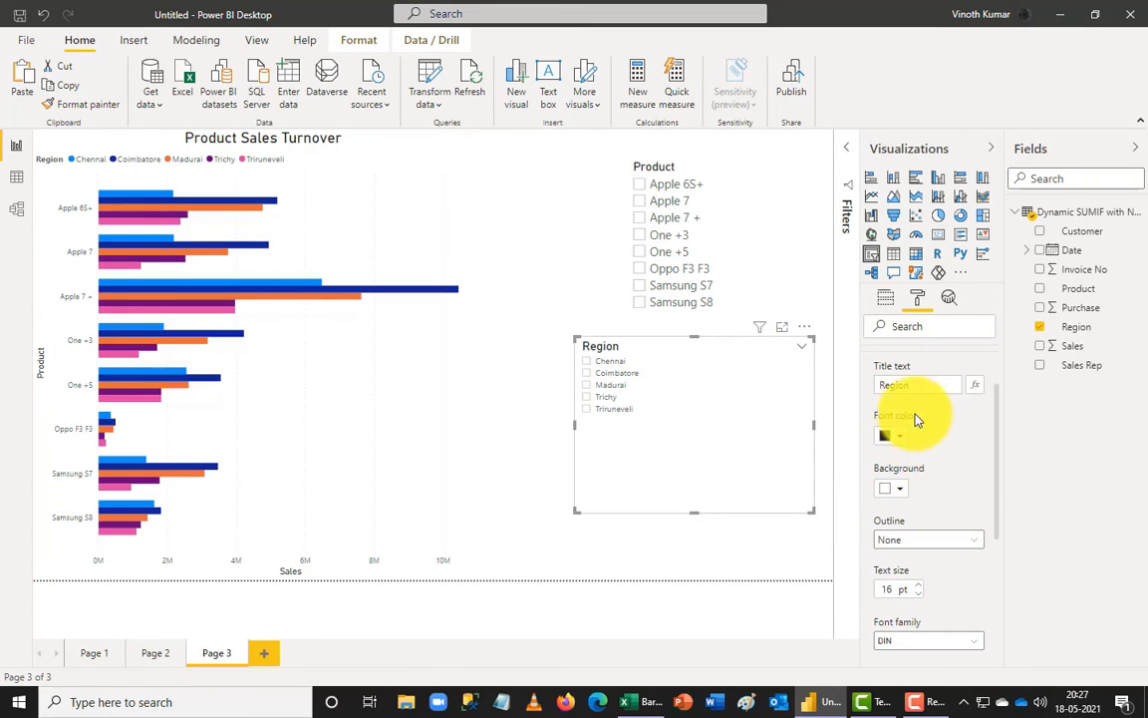
scroll(927, 438, "up", 3)
left_click(877, 416)
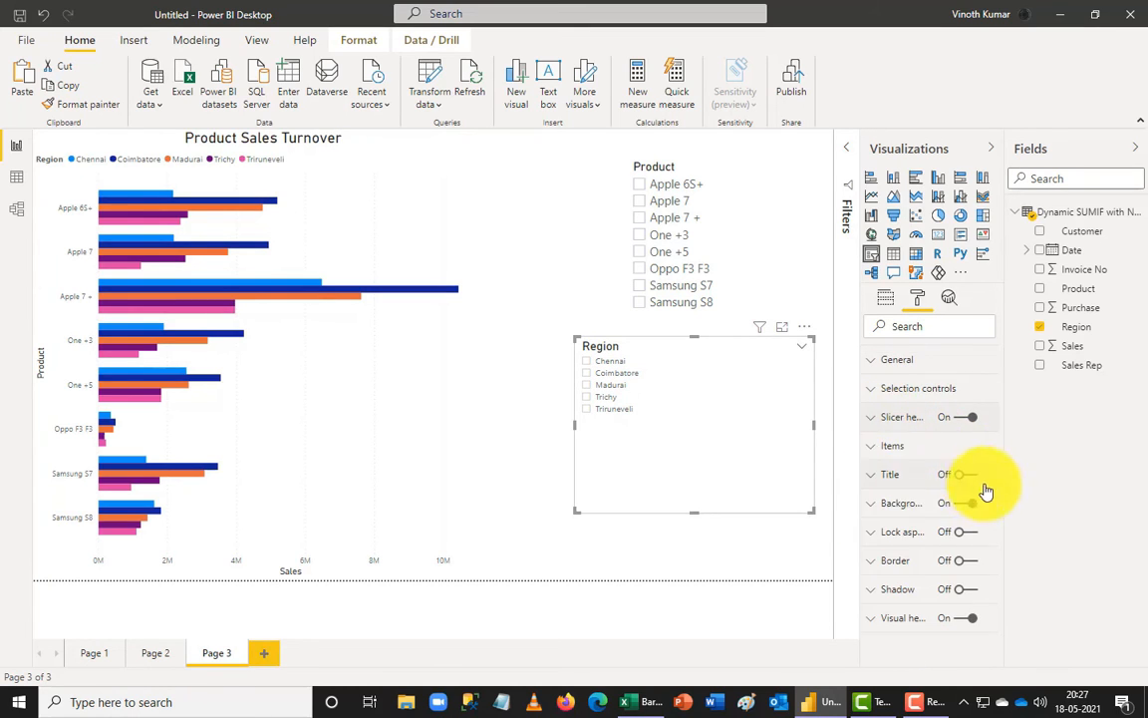
Step: Set the Region slicer's item text size to 14 pt and shrink the slicer around its list, aligned under the Product slicer
left_click(885, 461)
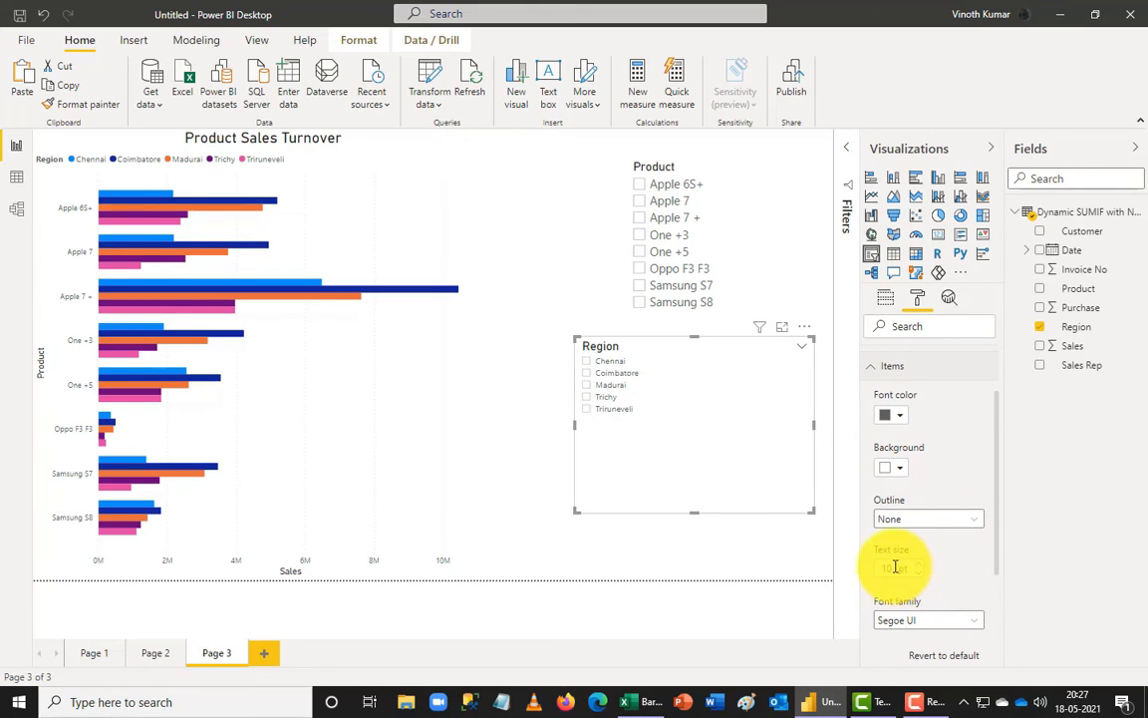
type("4")
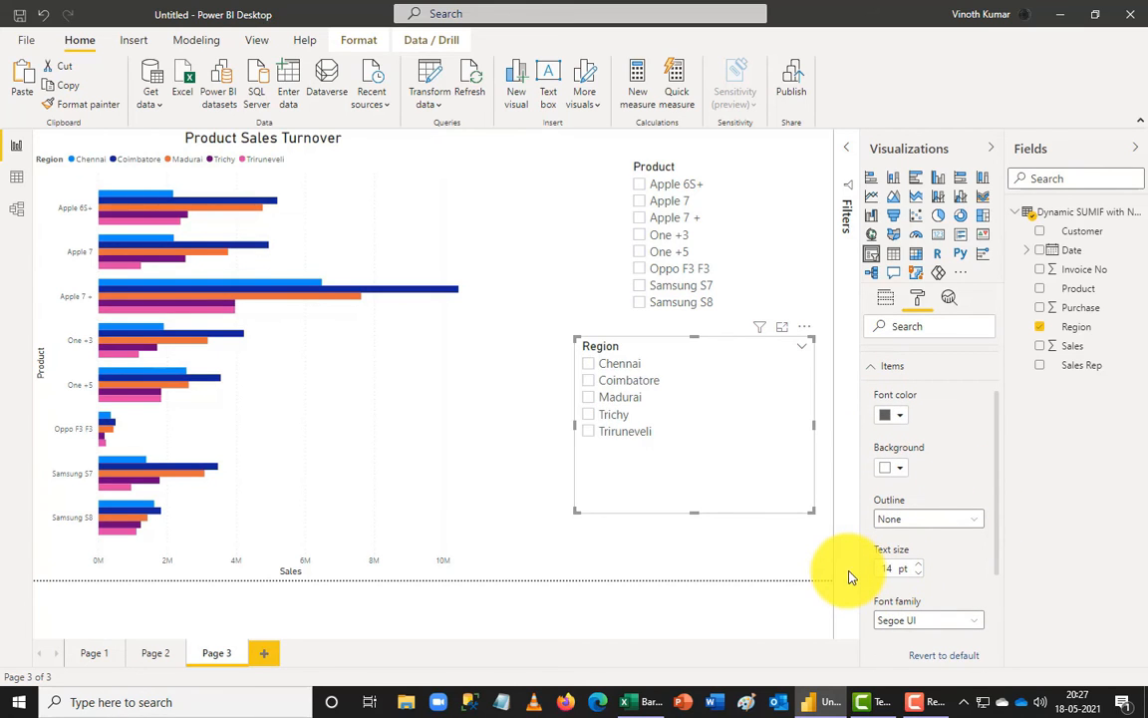
left_click_drag(577, 514, 627, 488)
left_click_drag(814, 489, 744, 487)
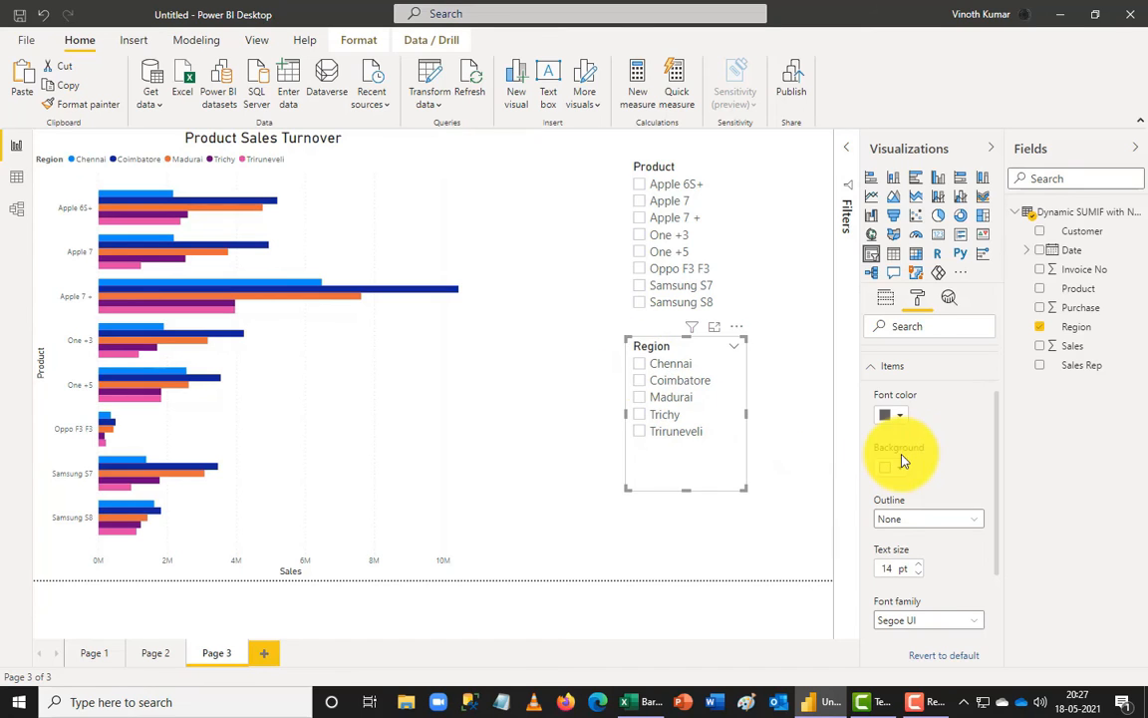
Step: Filter the Product Sales Turnover chart to Chennai with the Region slicer
left_click(787, 469)
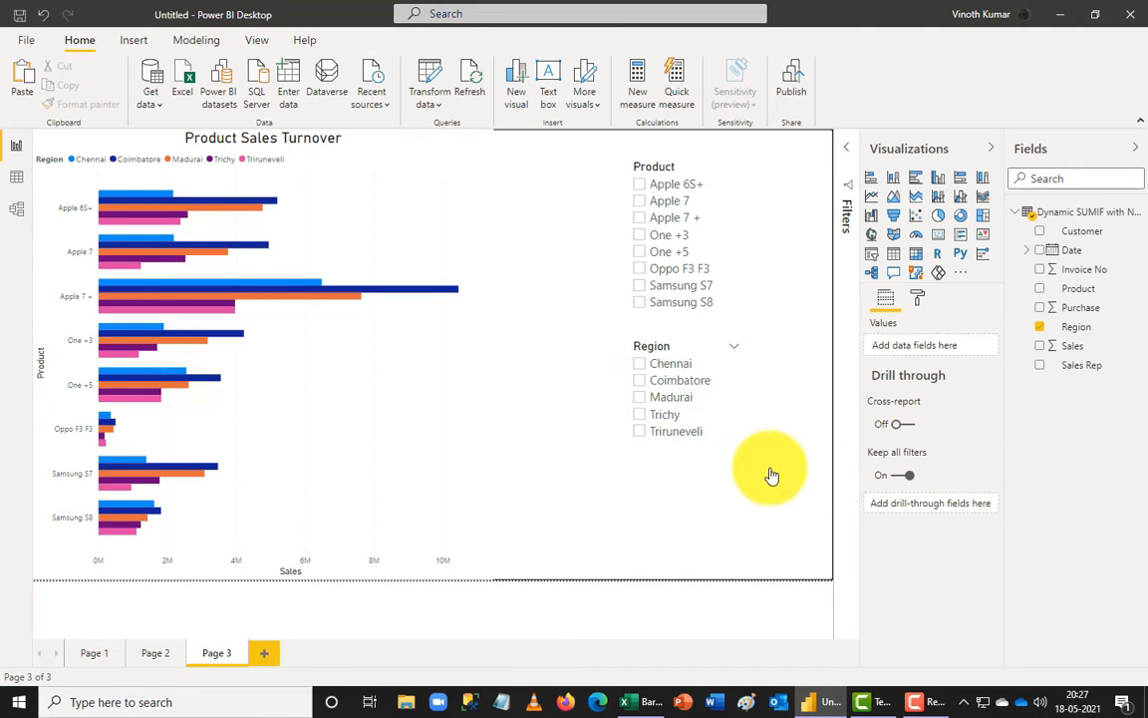
left_click(642, 371)
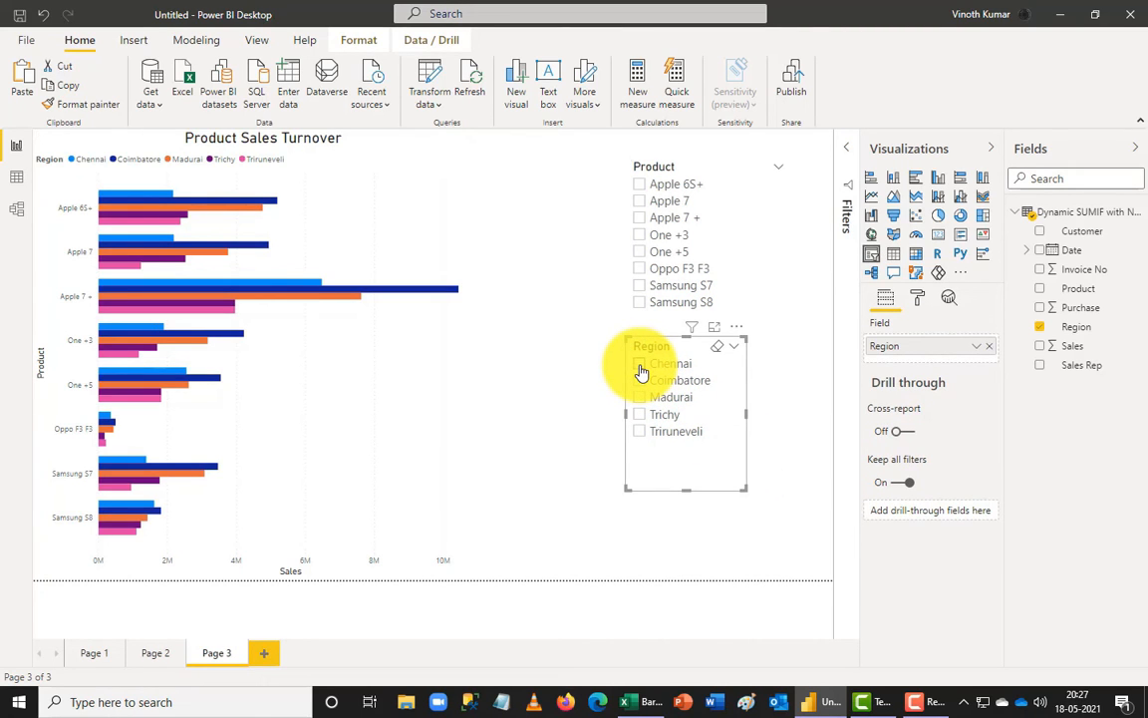
left_click(642, 369)
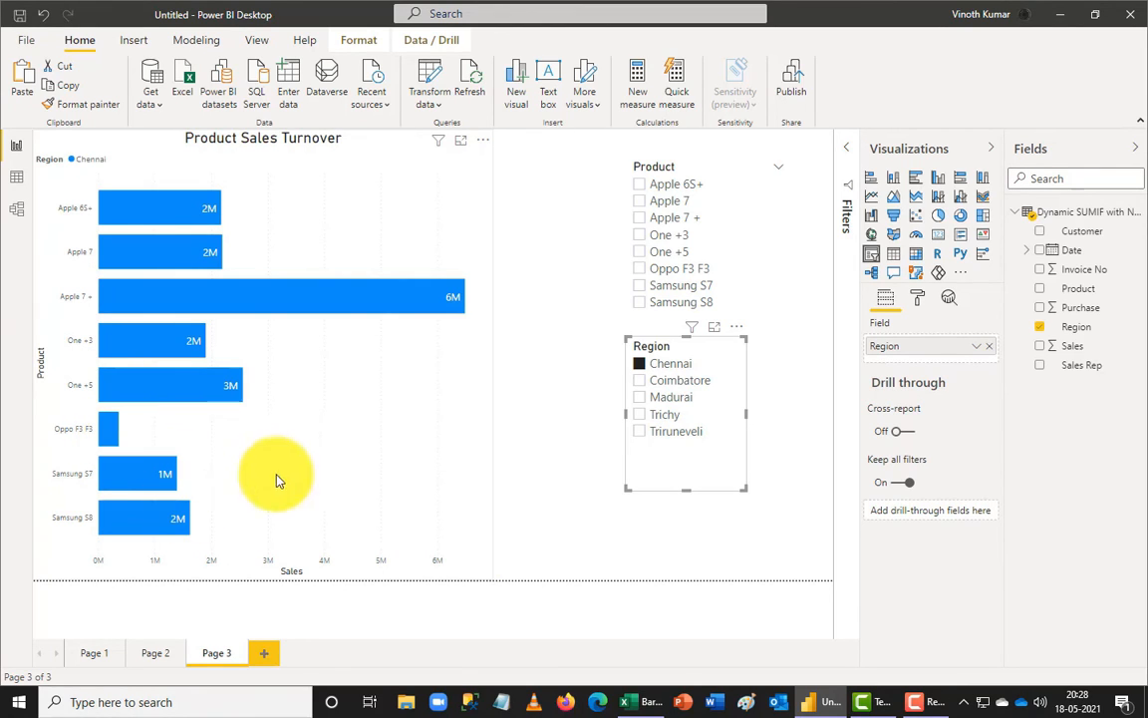
Step: Set the text size of the Product Sales Turnover chart's data labels to 10 pt
left_click(916, 299)
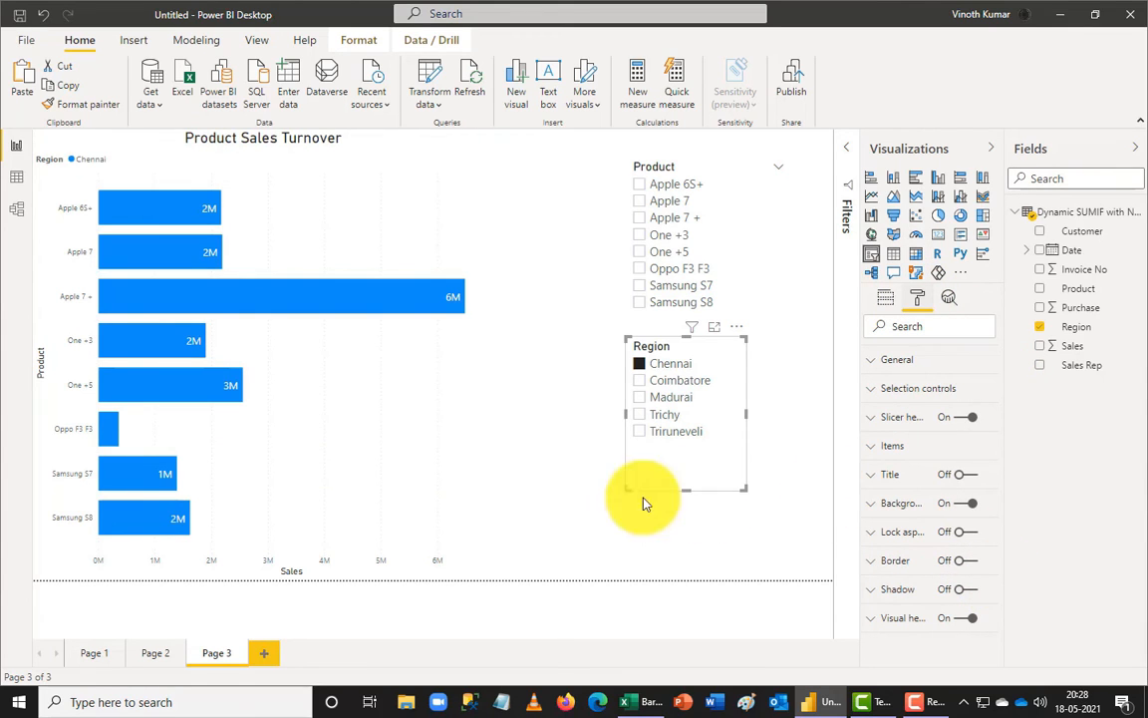
left_click(414, 427)
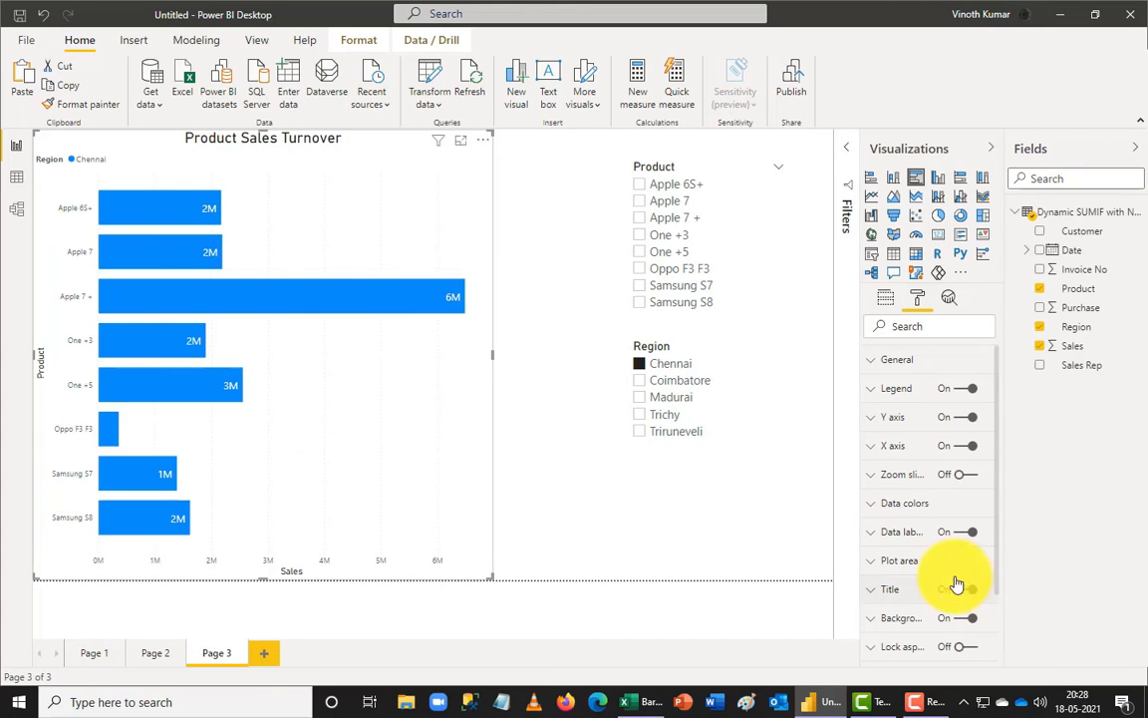
left_click(909, 535)
scroll(987, 572, "down", 2)
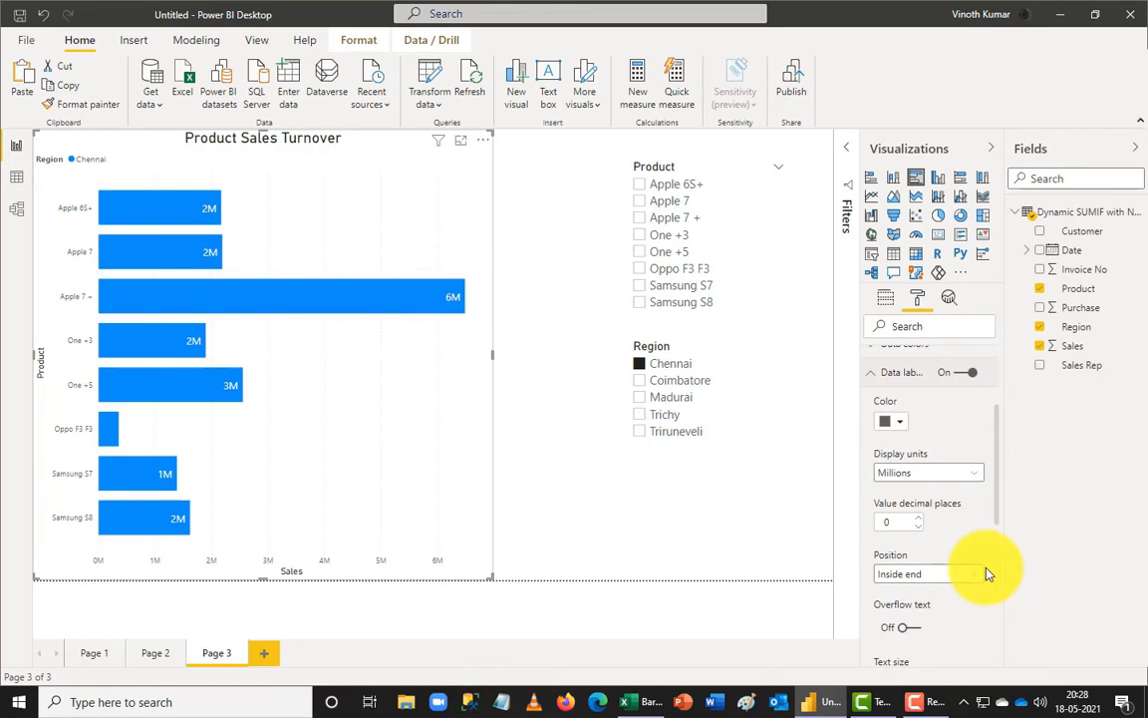
scroll(986, 573, "down", 3)
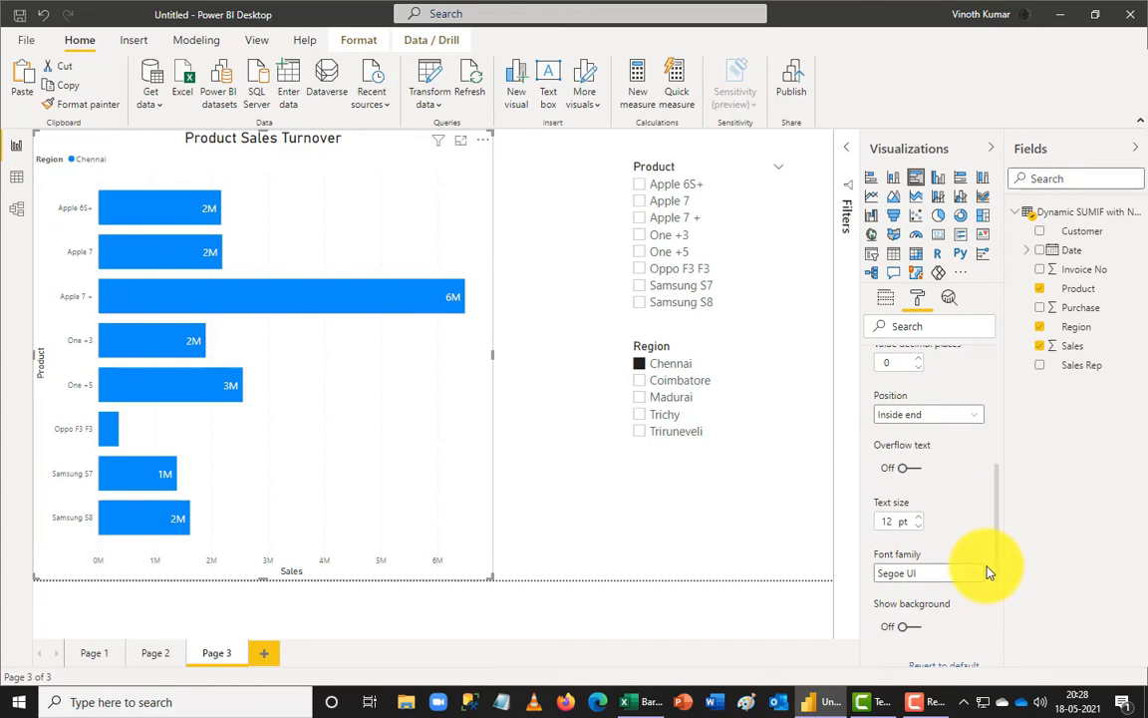
left_click(921, 532)
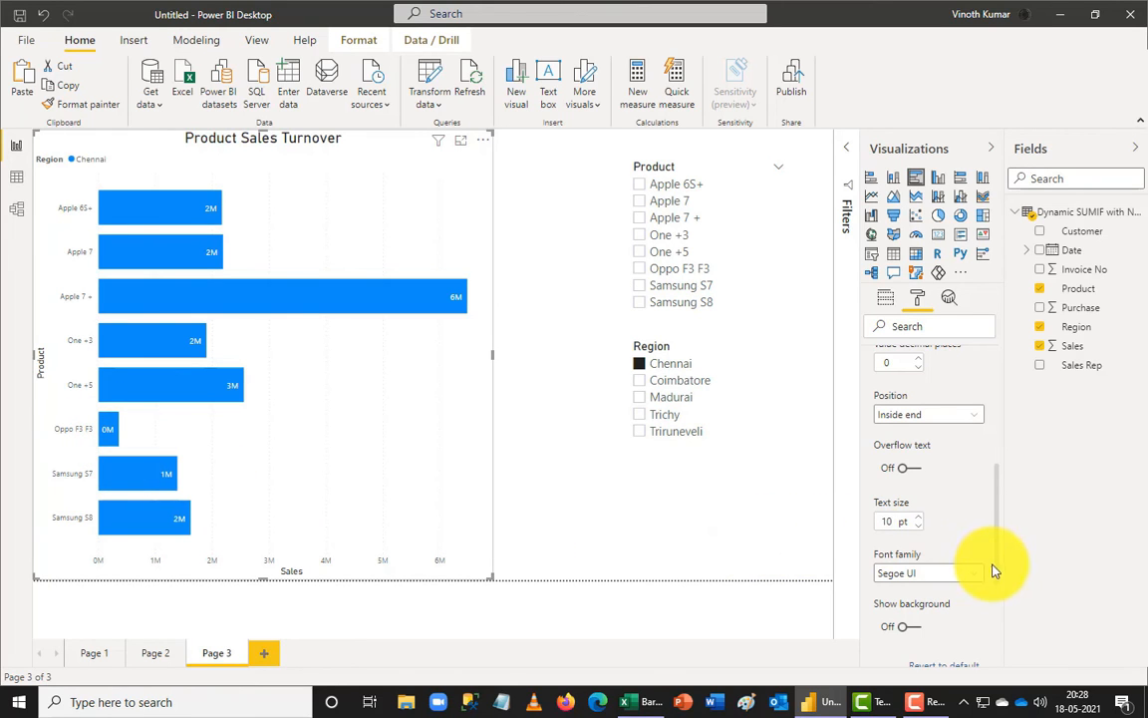
scroll(977, 570, "up", 3)
scroll(977, 574, "up", 2)
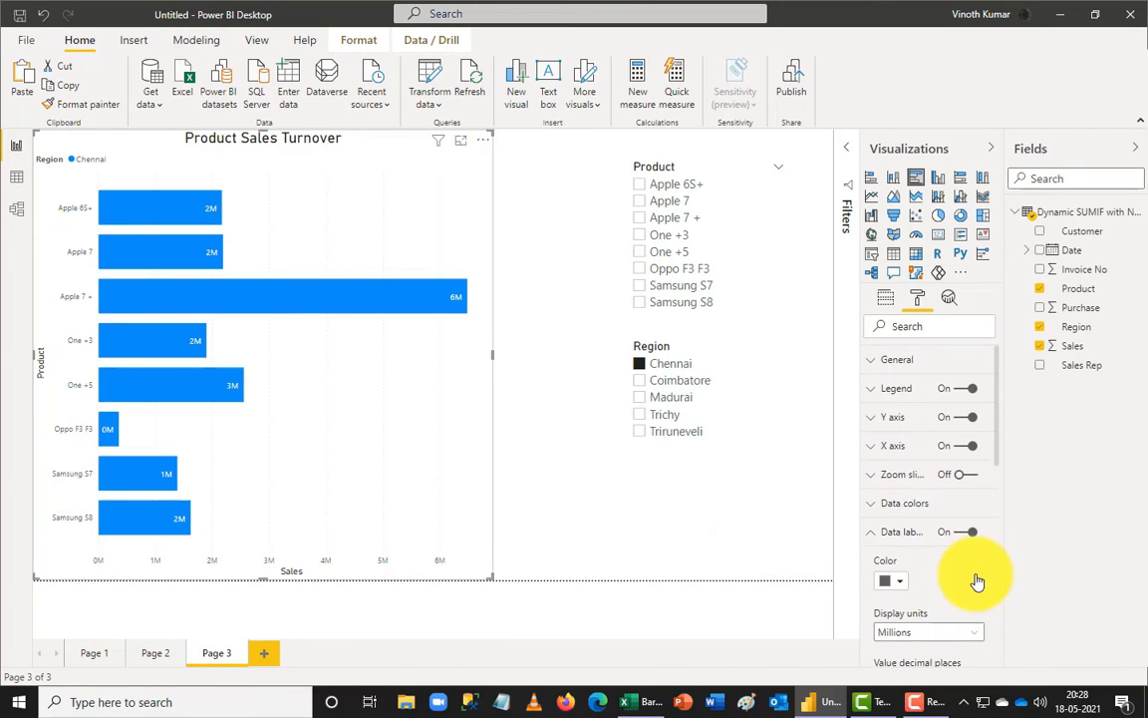
left_click(885, 533)
scroll(953, 576, "down", 2)
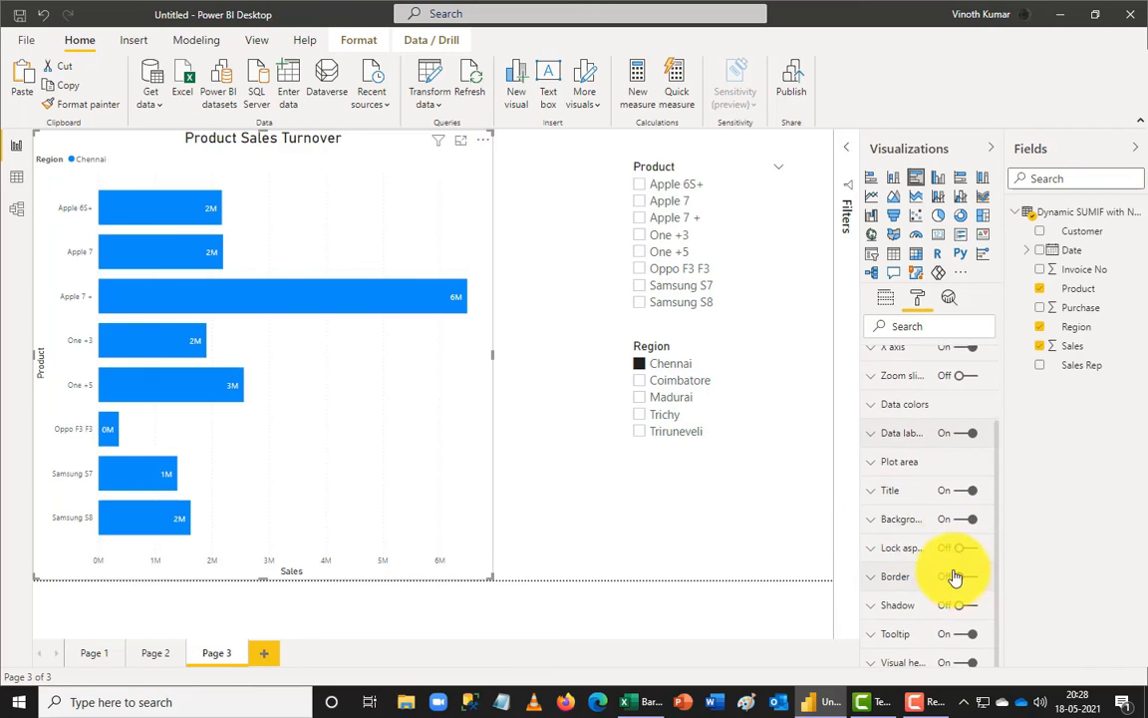
left_click(882, 429)
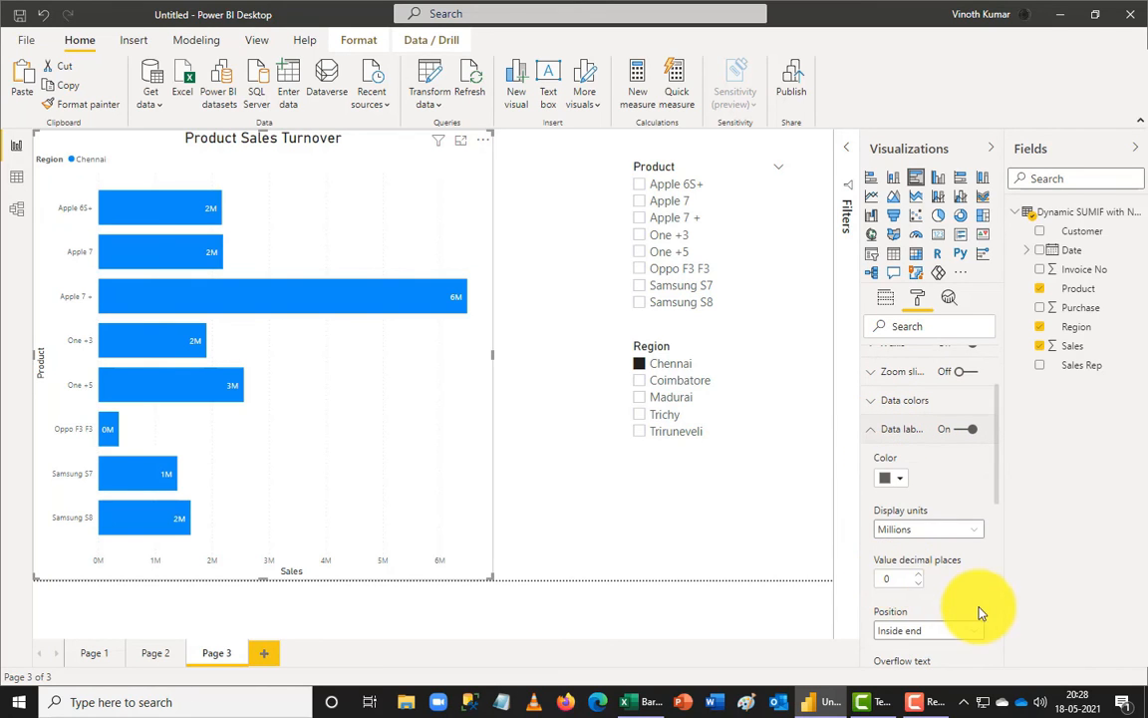
scroll(977, 603, "down", 2)
scroll(980, 605, "up", 2)
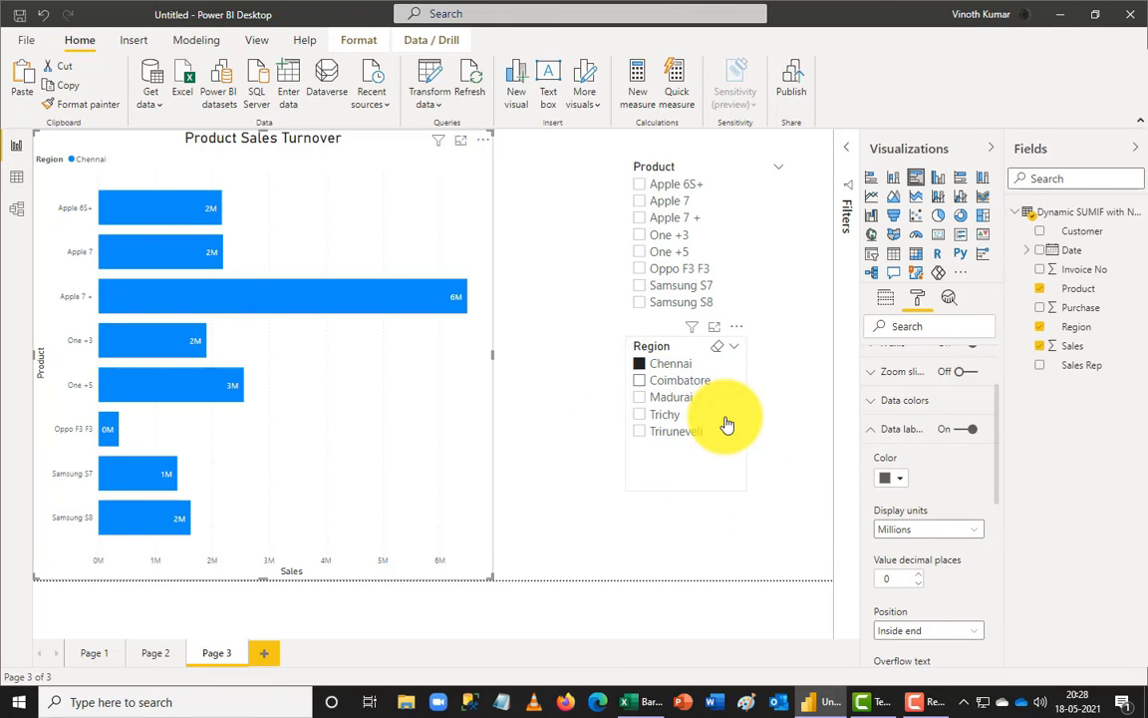
Step: Filter the Product Sales Turnover chart by Coimbatore, Madurai, Trichy and Triruneveli in turn, and clear the Region slicer
left_click(640, 382)
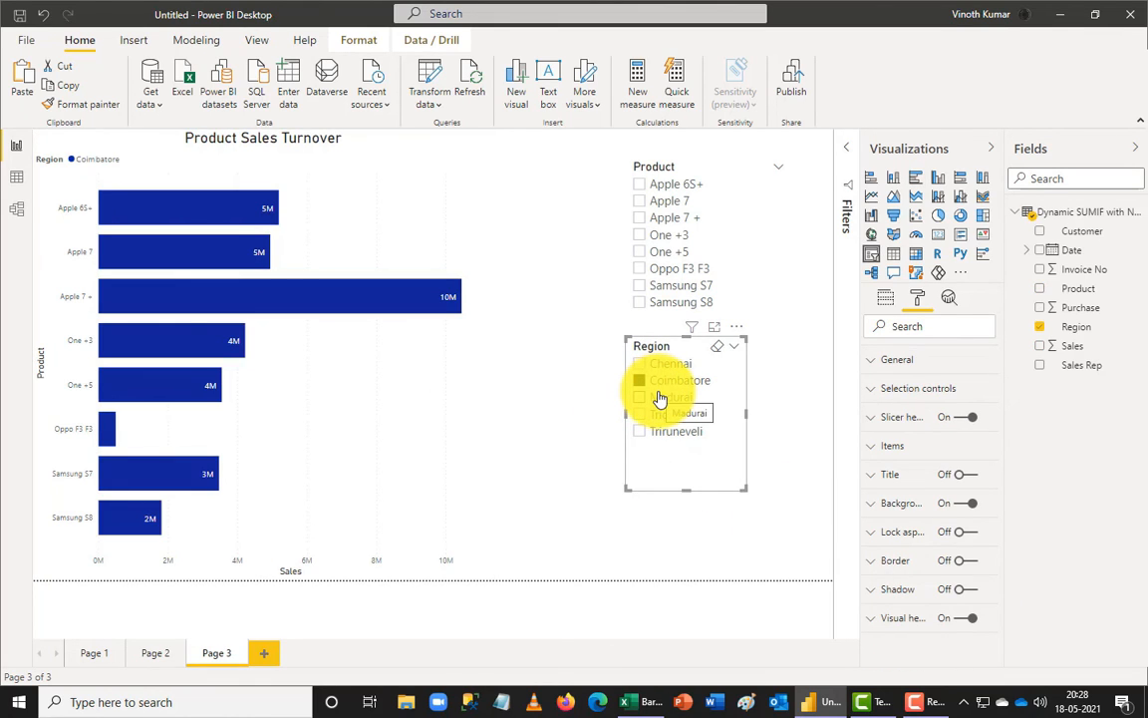
left_click(643, 397)
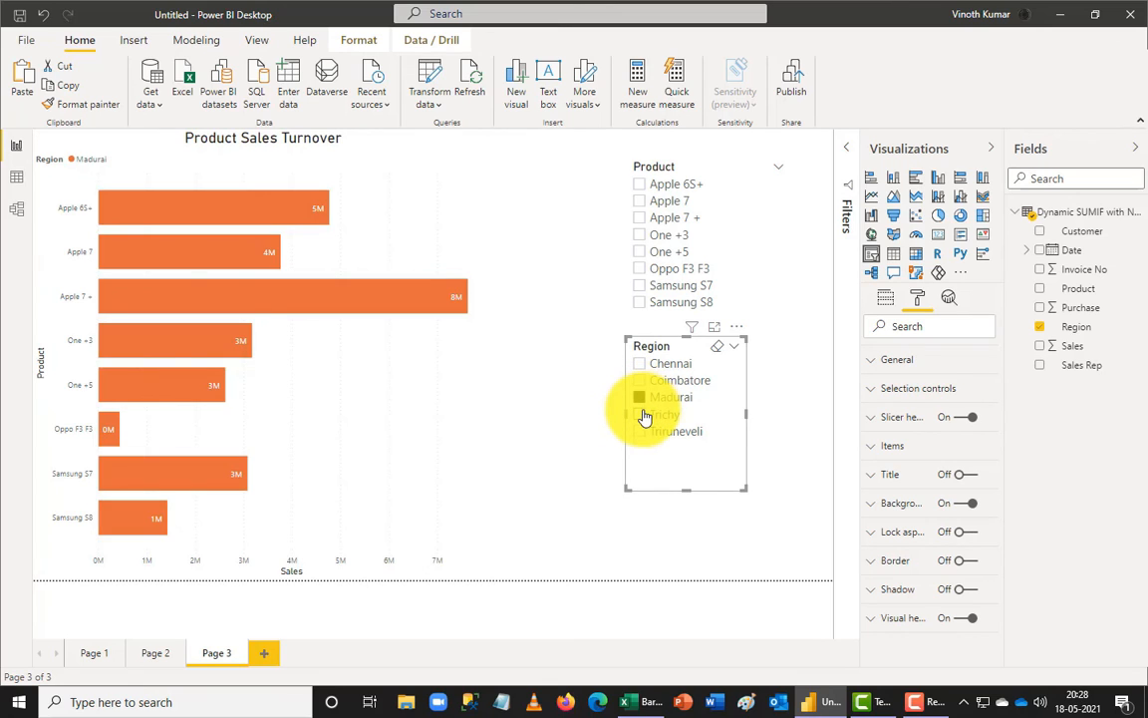
left_click(643, 415)
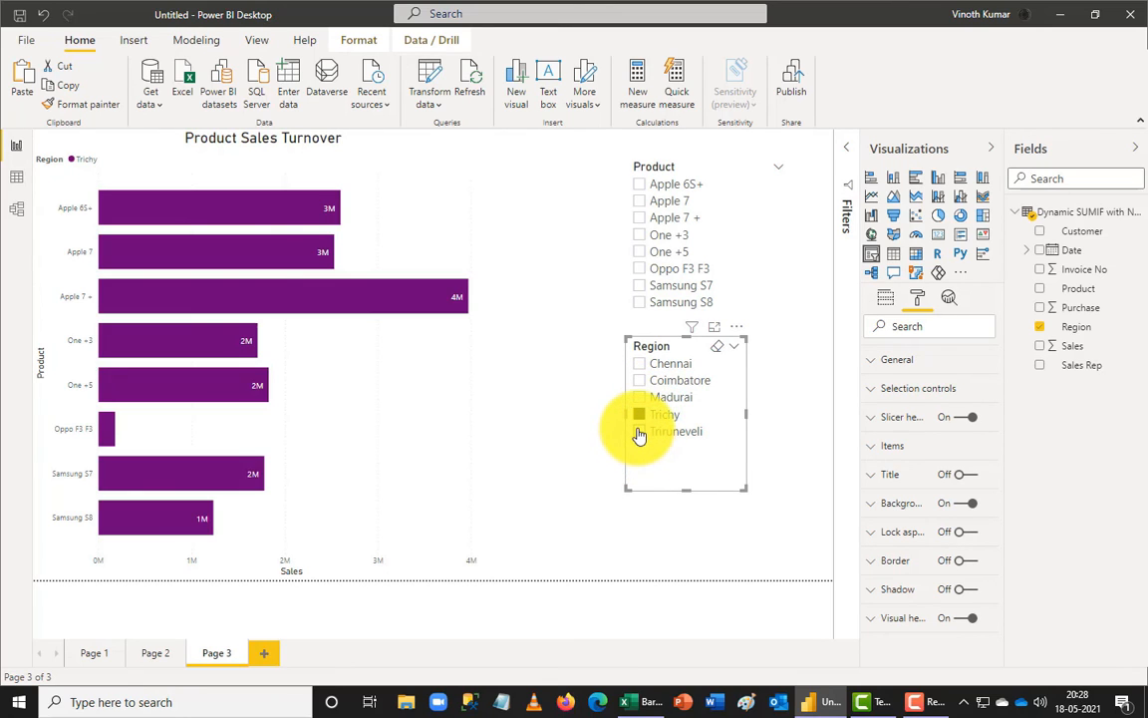
left_click(658, 439)
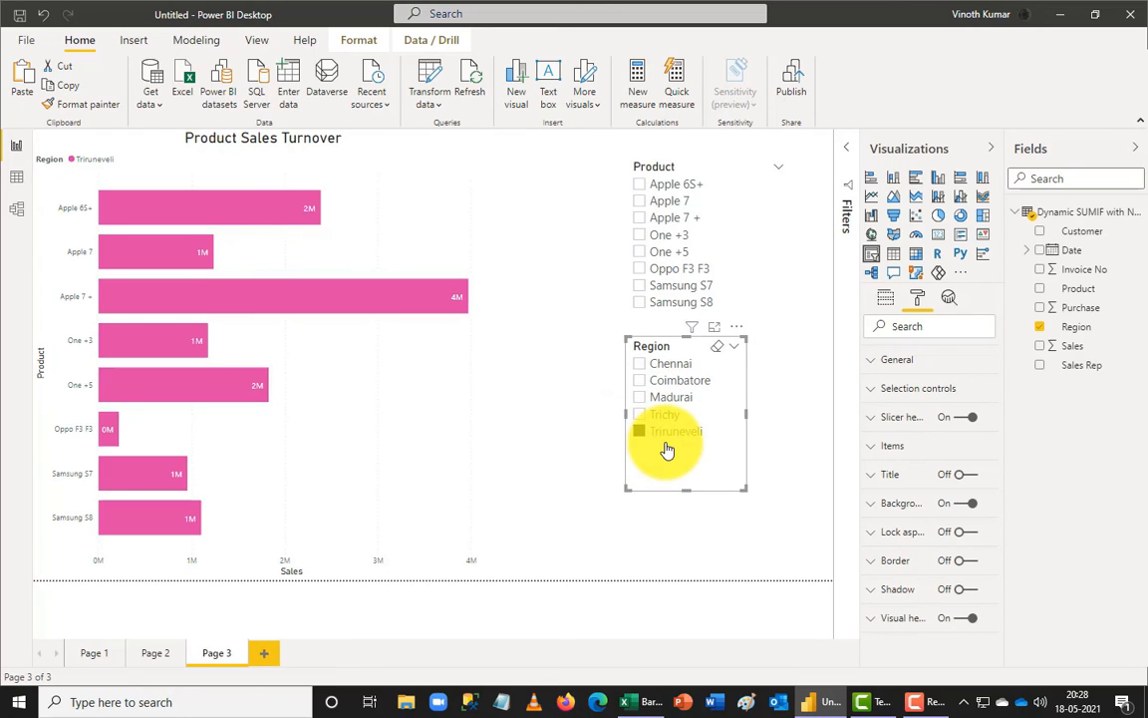
left_click(717, 346)
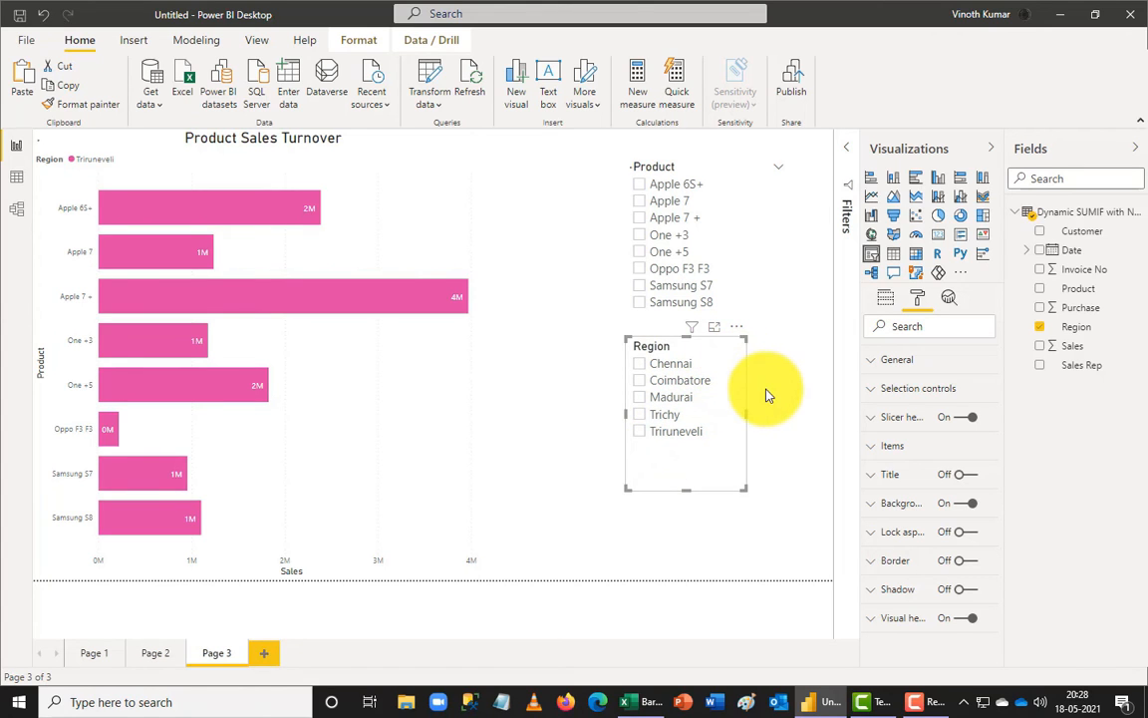
Step: Filter the Product Sales Turnover chart to Apple 6S+ in the Coimbatore, Madurai and Chennai regions
left_click(639, 183)
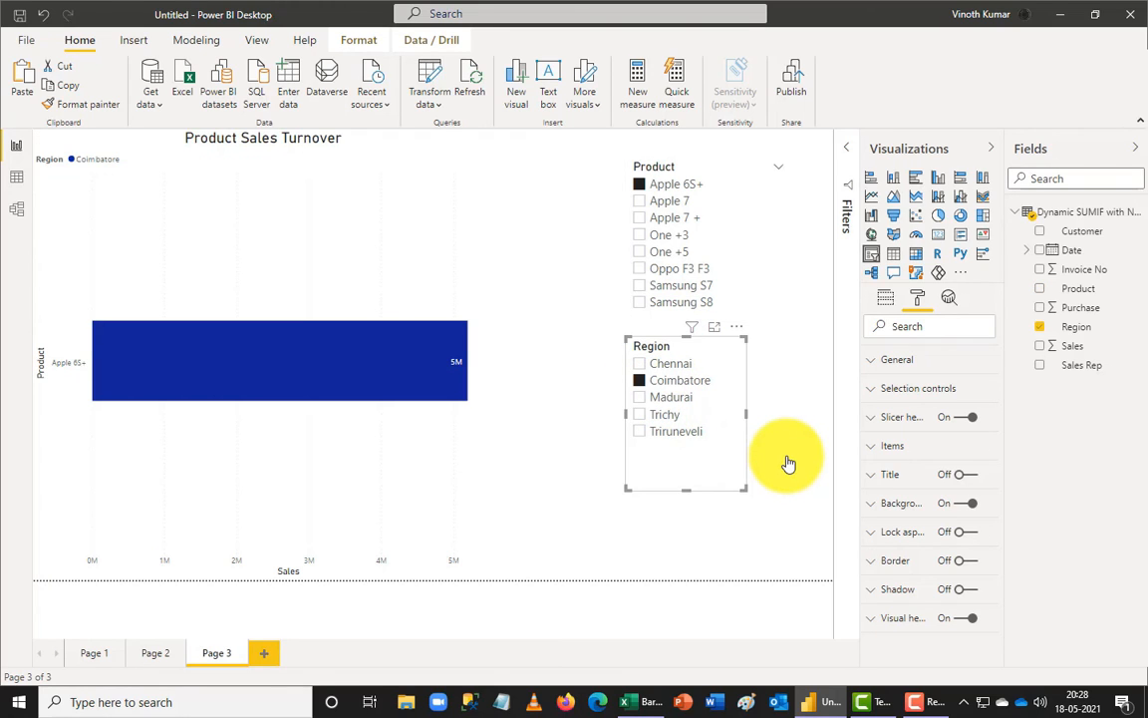
left_click(641, 397, "ctrl")
left_click(641, 365, "ctrl")
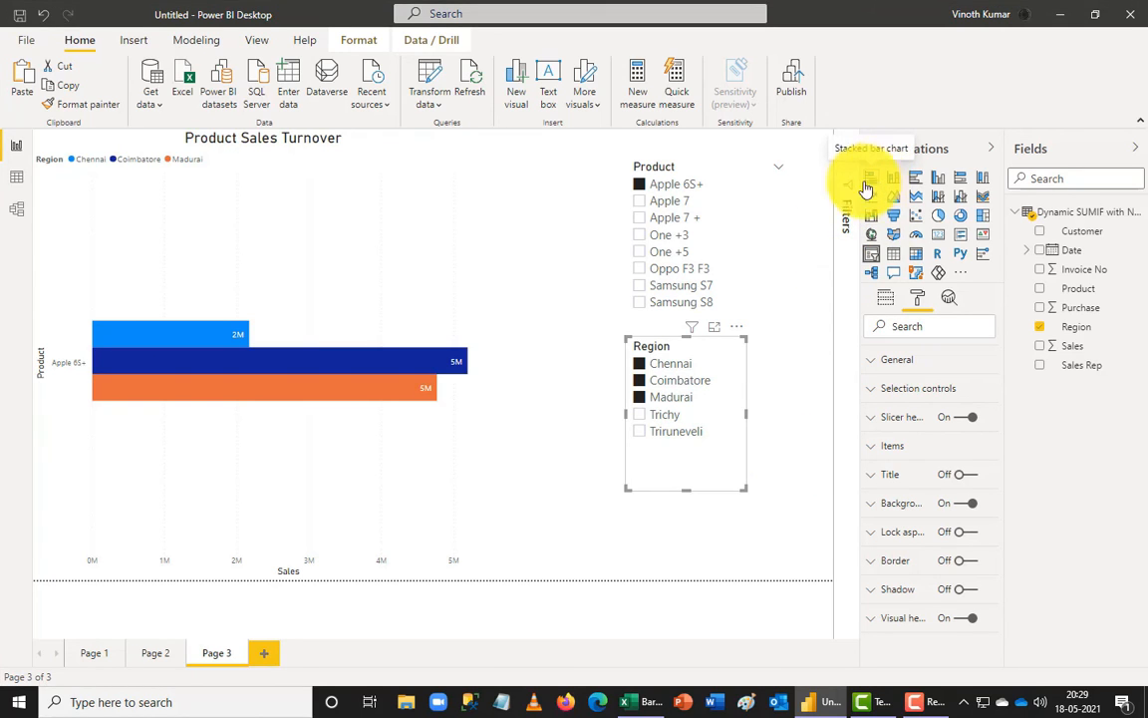
Step: View the Sales by Customer and Region chart on Page 2, and clear the Region and Product slicers on Page 3
left_click(155, 653)
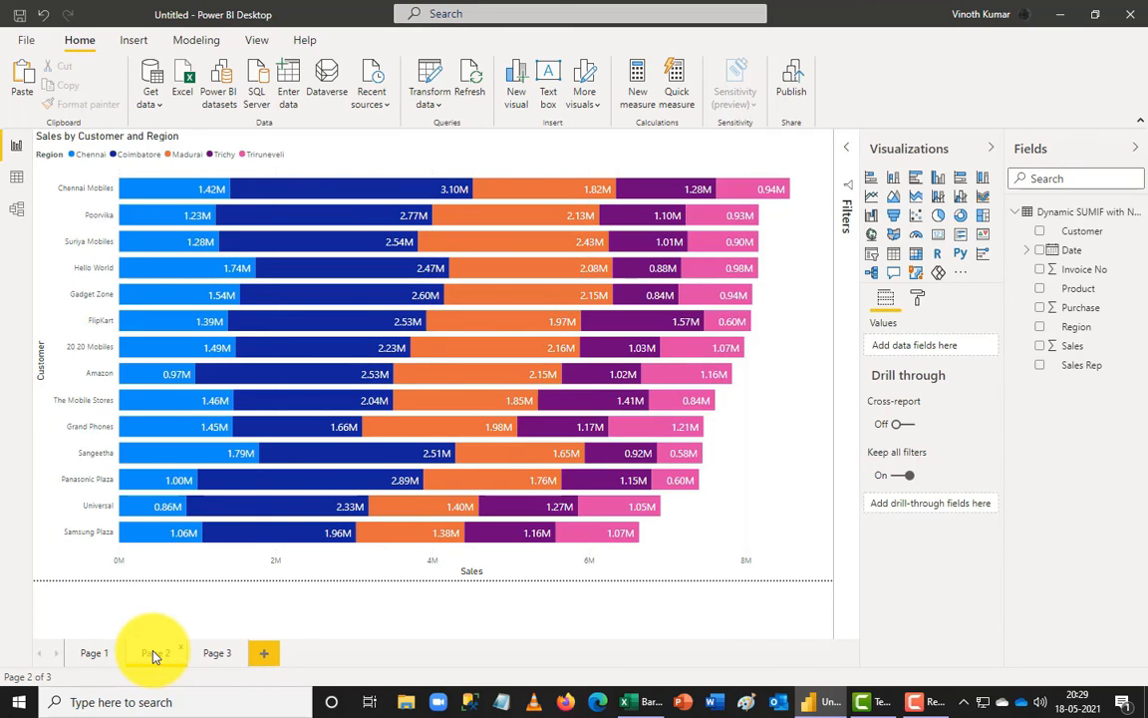
left_click(217, 655)
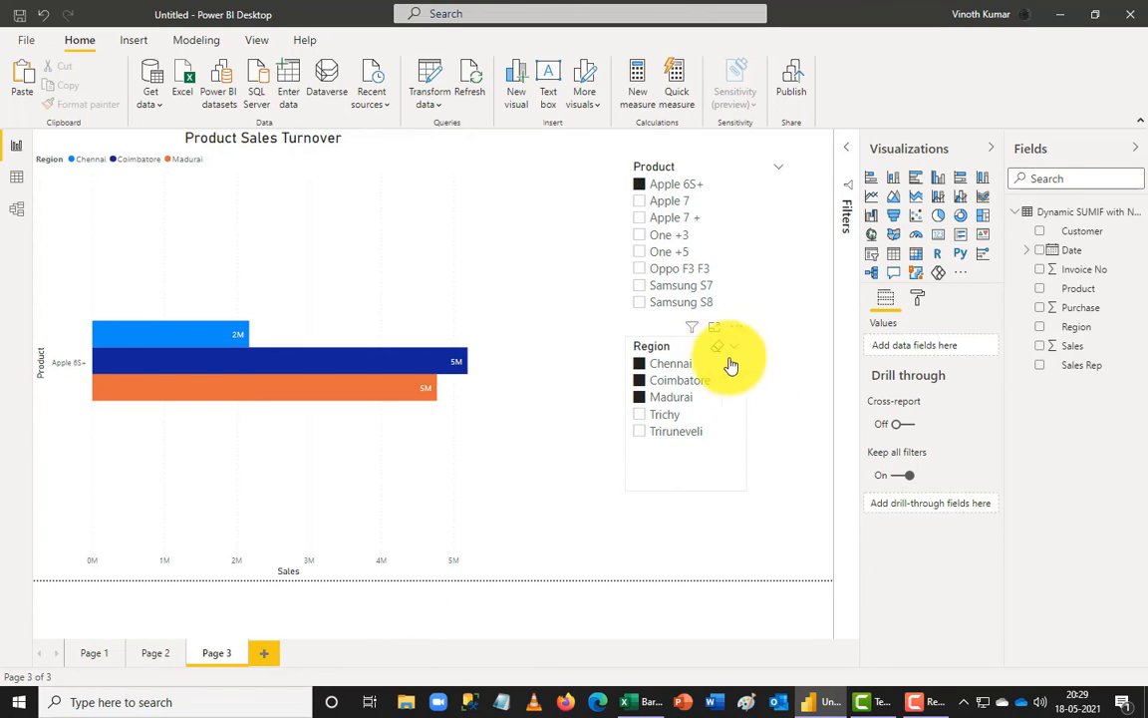
left_click(718, 351)
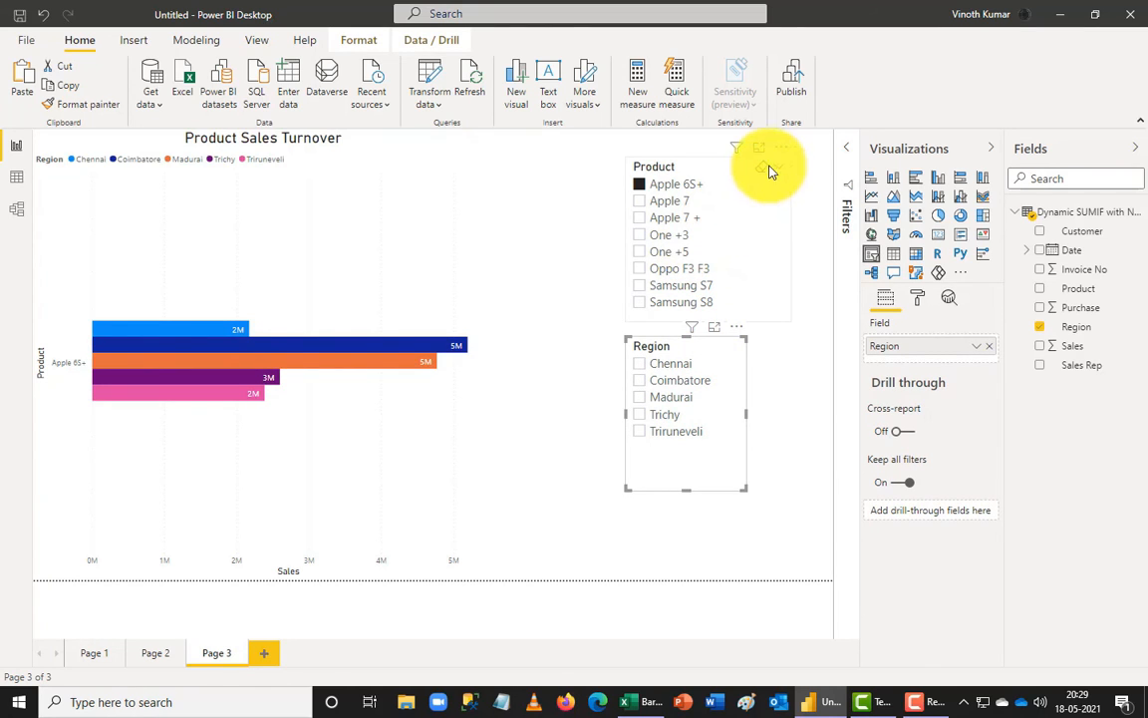
left_click(762, 169)
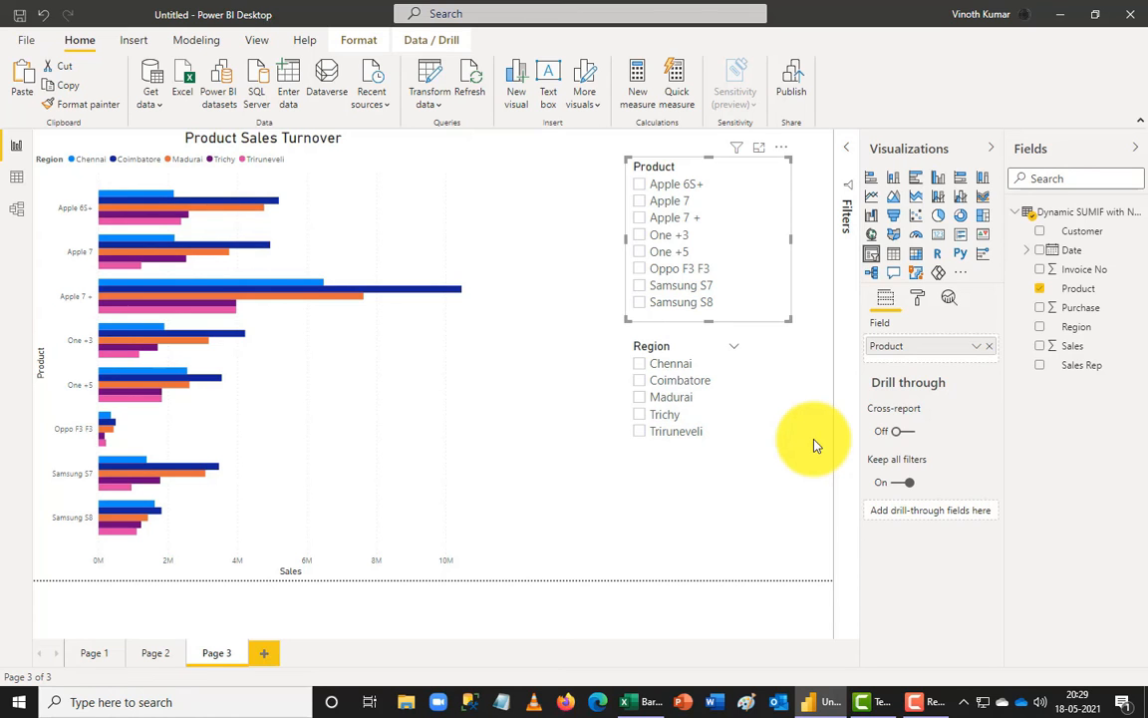
Step: Collapse the Visualizations and Fields panes to enlarge the report canvas, and review the charts on Pages 1, 2 and 3
left_click(650, 703)
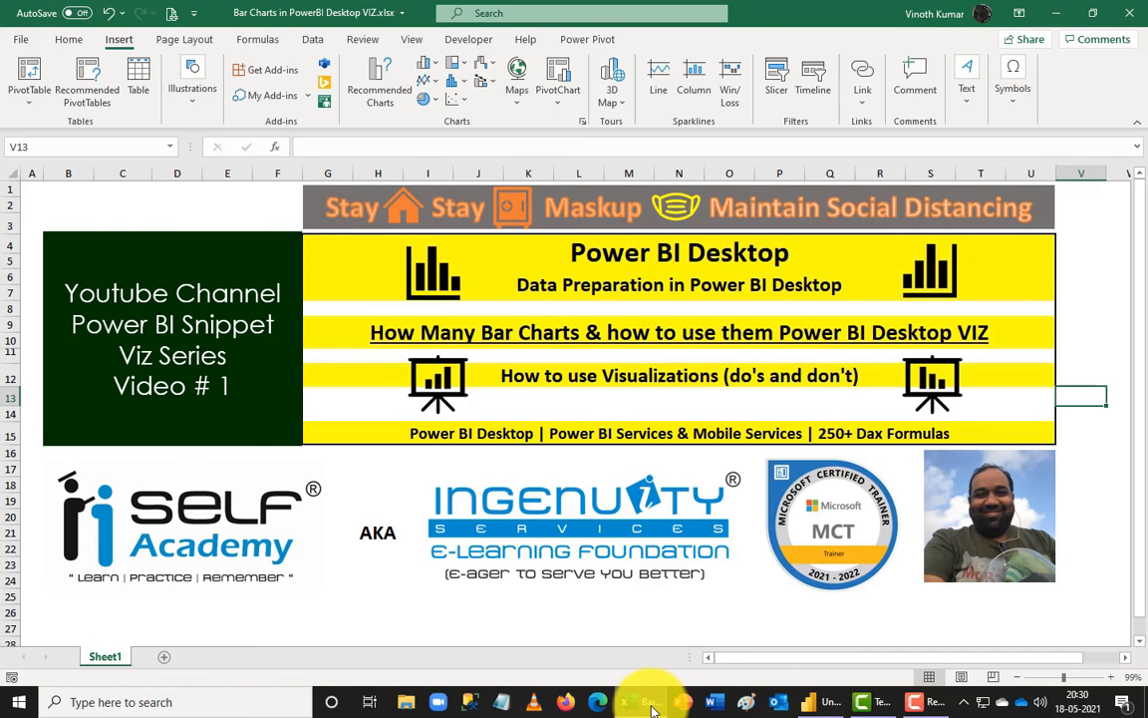
left_click(815, 701)
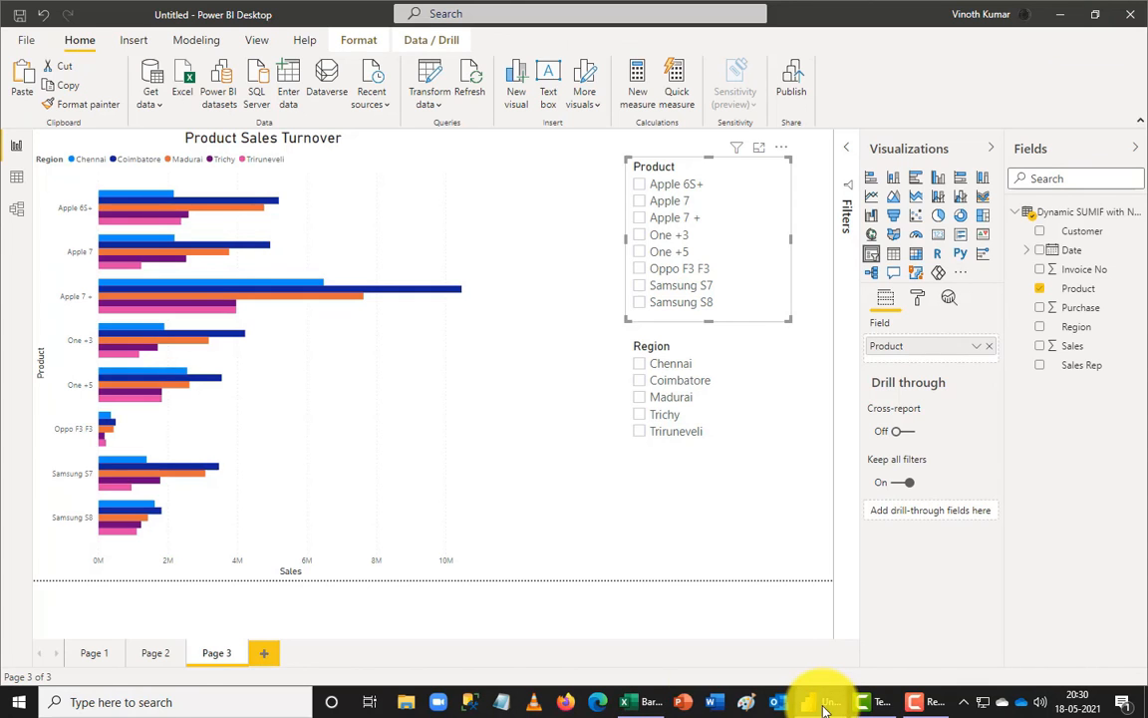
left_click(87, 654)
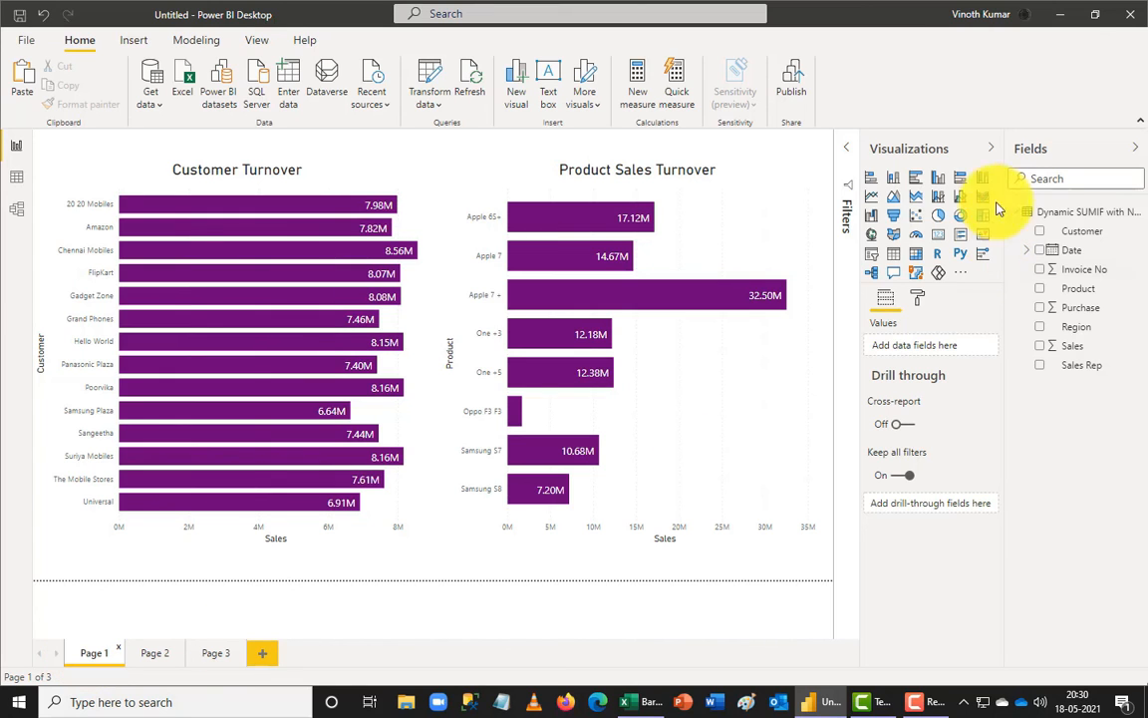
left_click(990, 148)
left_click(1135, 148)
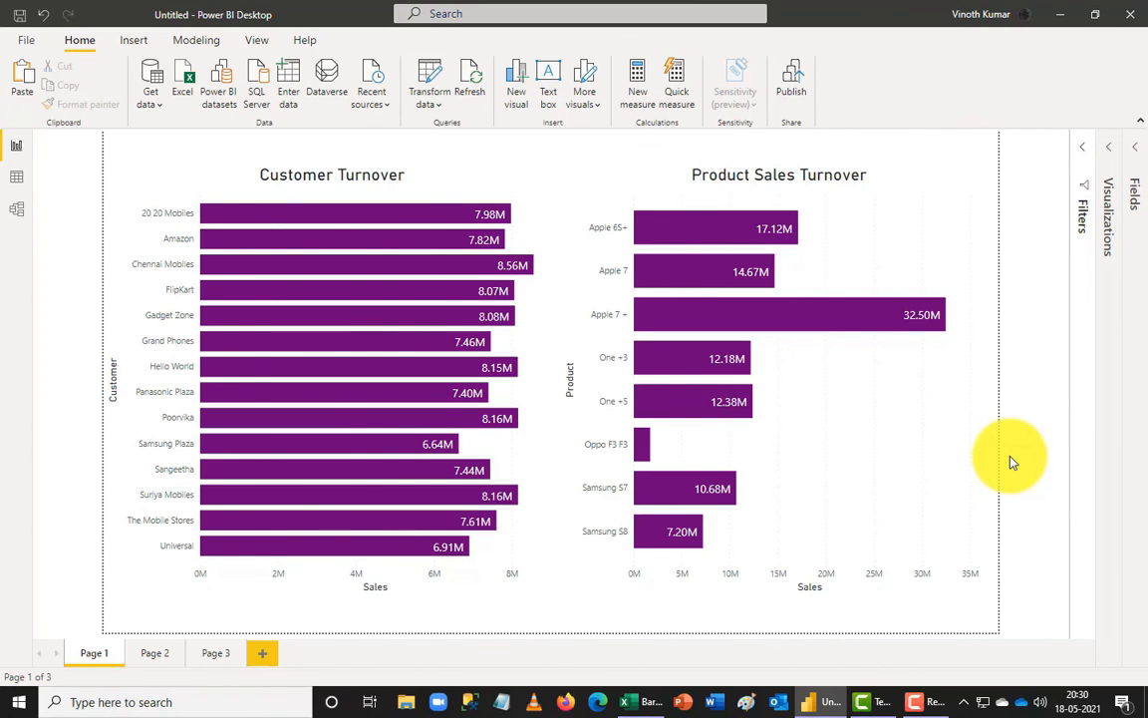
left_click(152, 654)
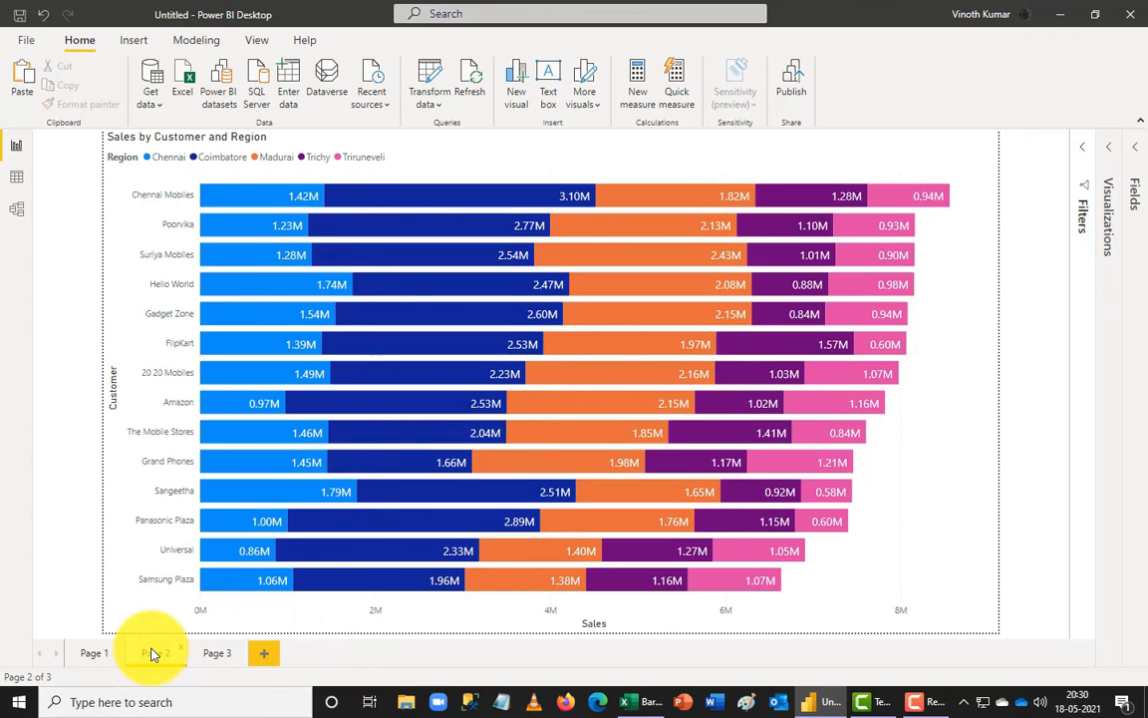
left_click(217, 654)
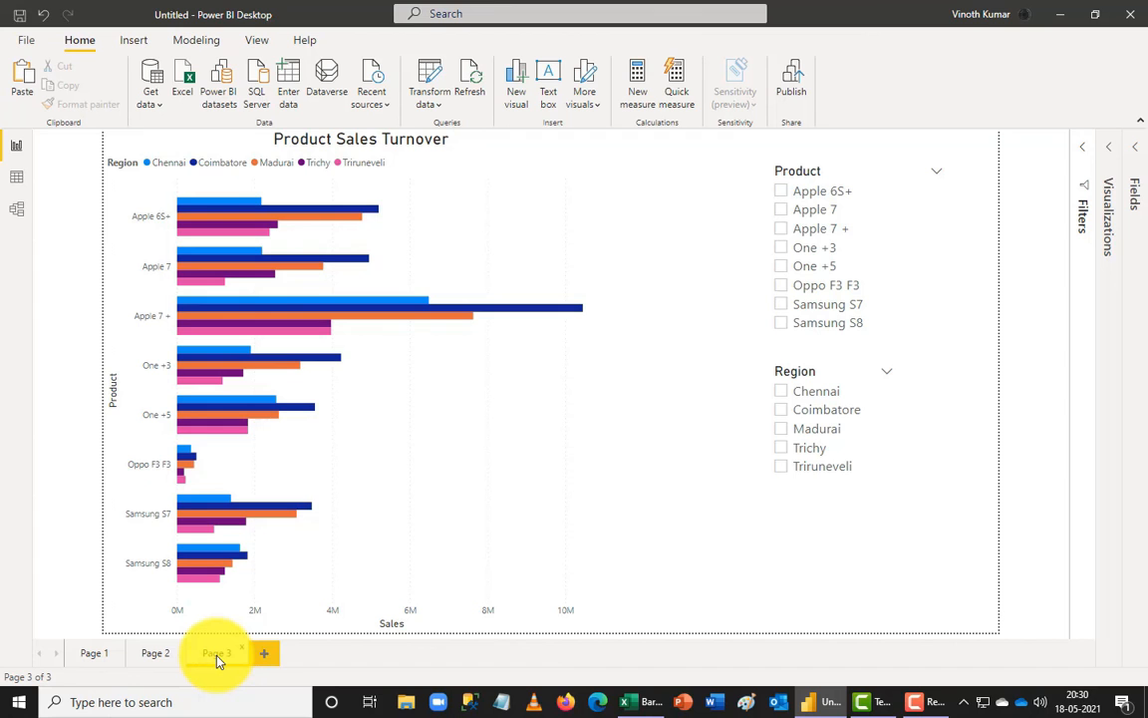
Step: View the Customer Turnover and Product Sales Turnover charts on Page 1, and switch to the Bar Charts in PowerBI Desktop VIZ.xlsx workbook in Excel
left_click(633, 706)
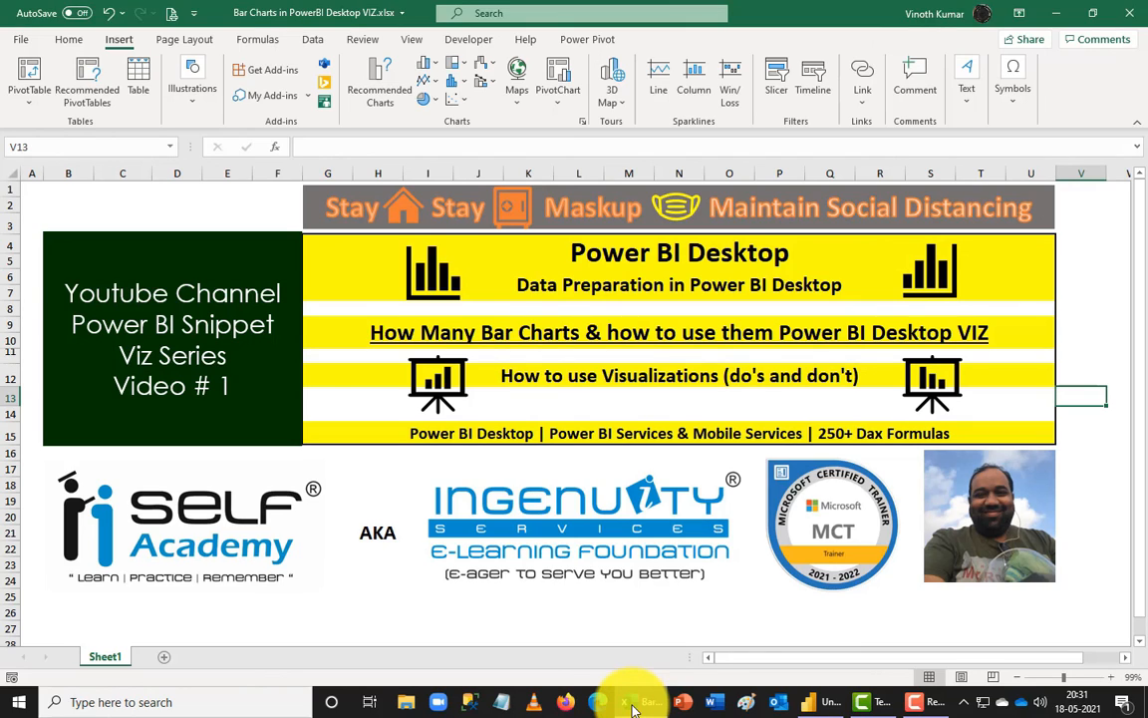
left_click(826, 701)
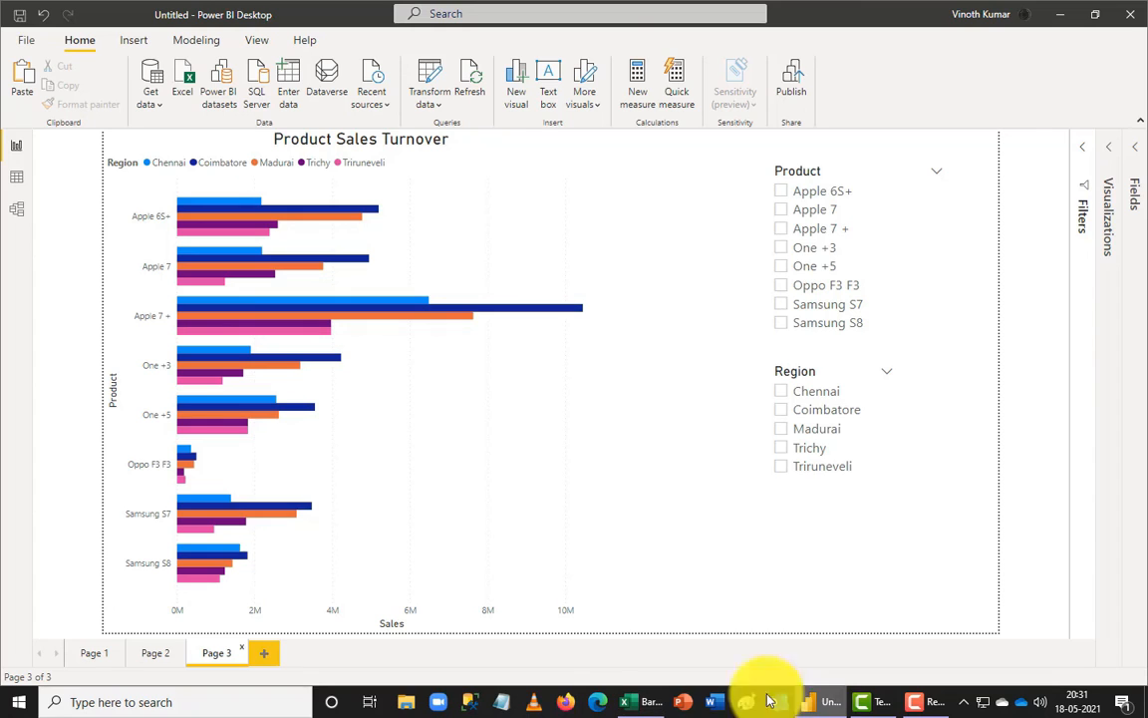
left_click(95, 654)
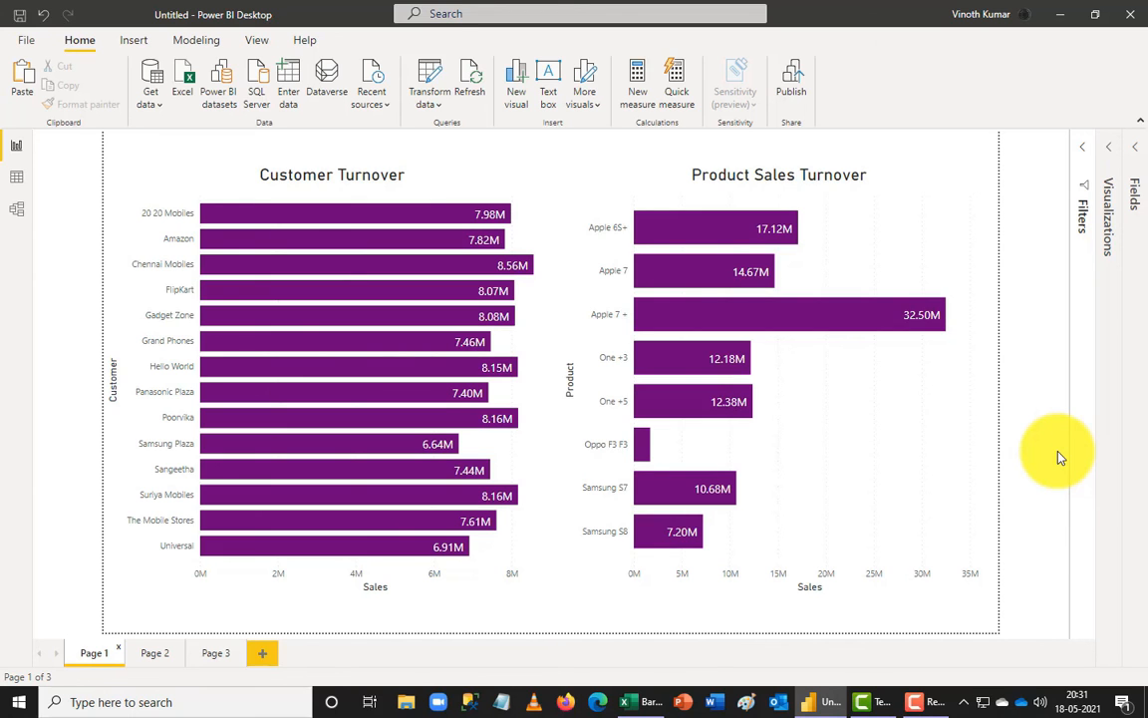
left_click(643, 701)
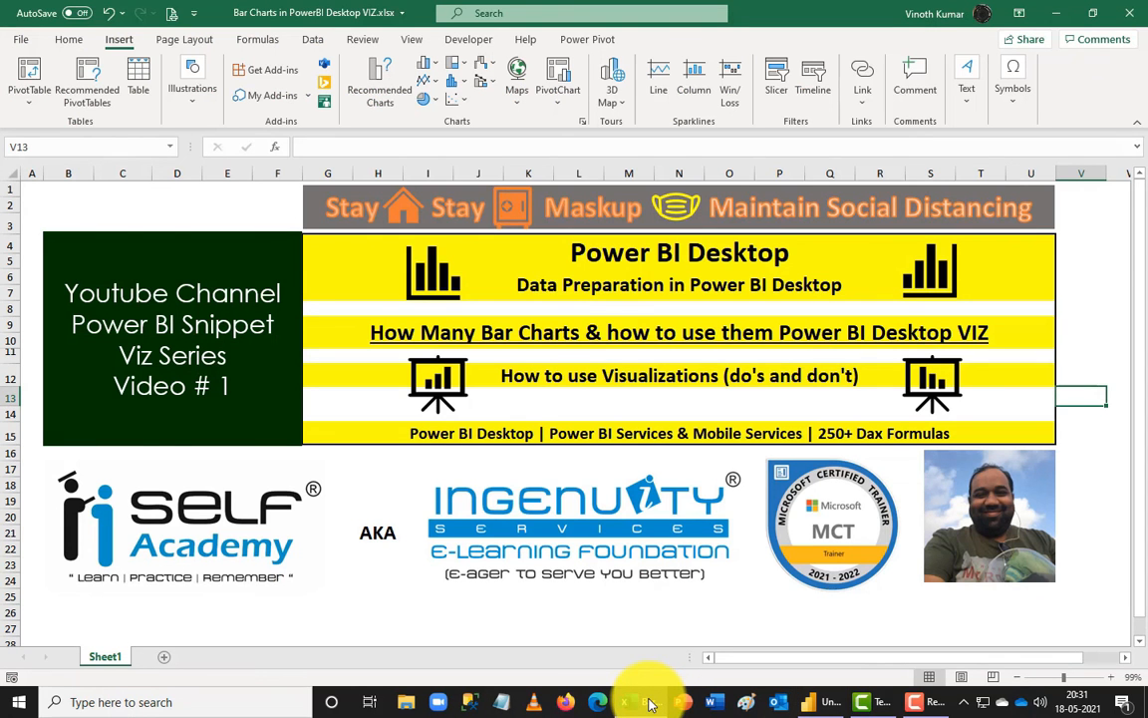